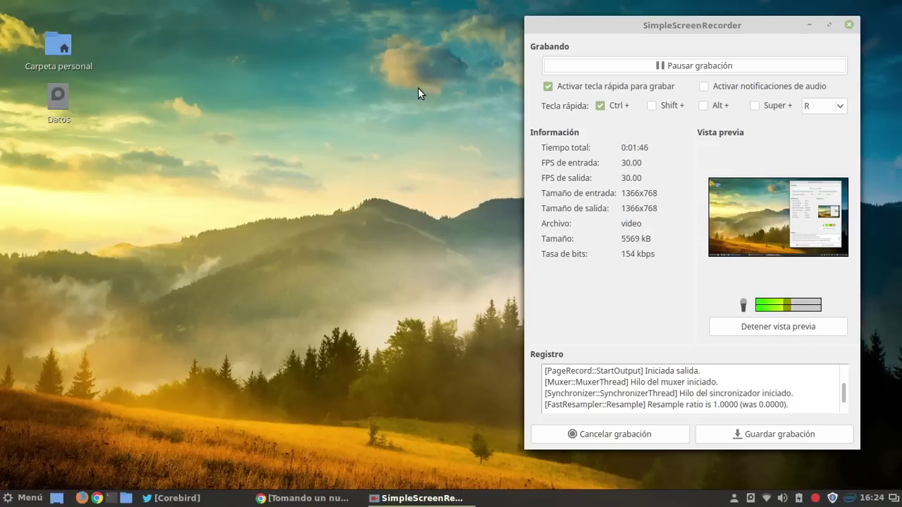
Switch to Chrome and read the hard-disk partitioning article from its title down to the simplified partition scheme
left_click(303, 498)
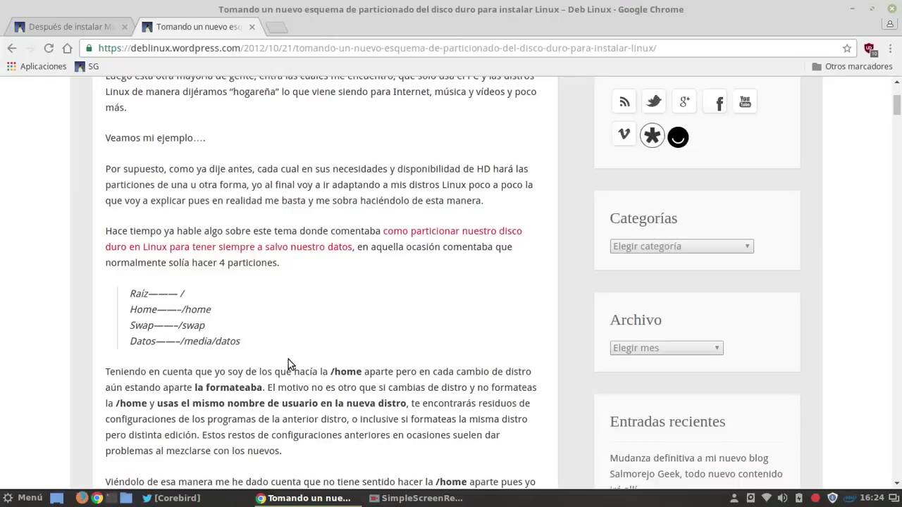
scroll(226, 326, "up", 10)
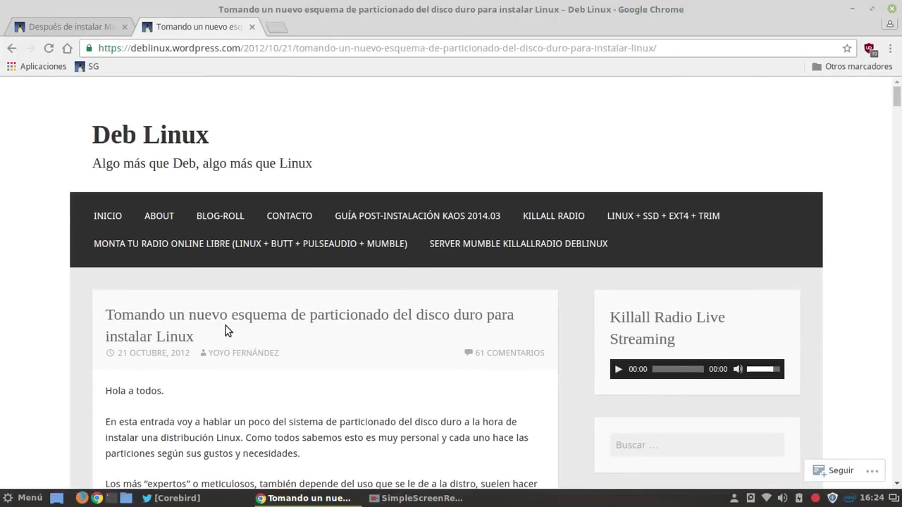
scroll(226, 325, "down", 3)
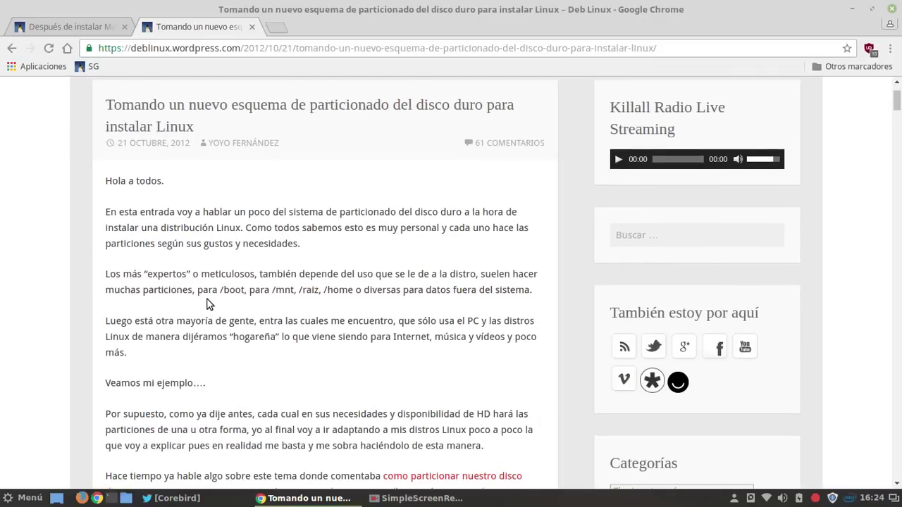
scroll(208, 304, "up", 2)
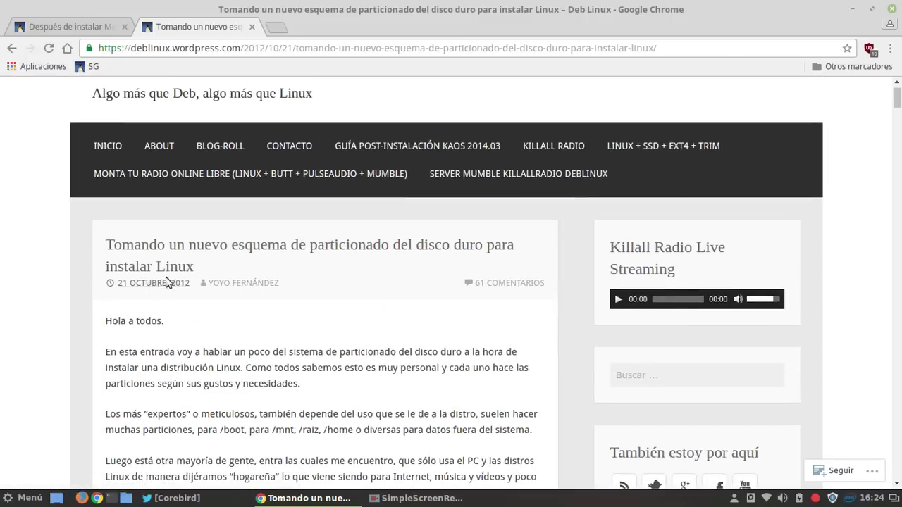
scroll(203, 266, "down", 2)
scroll(266, 258, "down", 5)
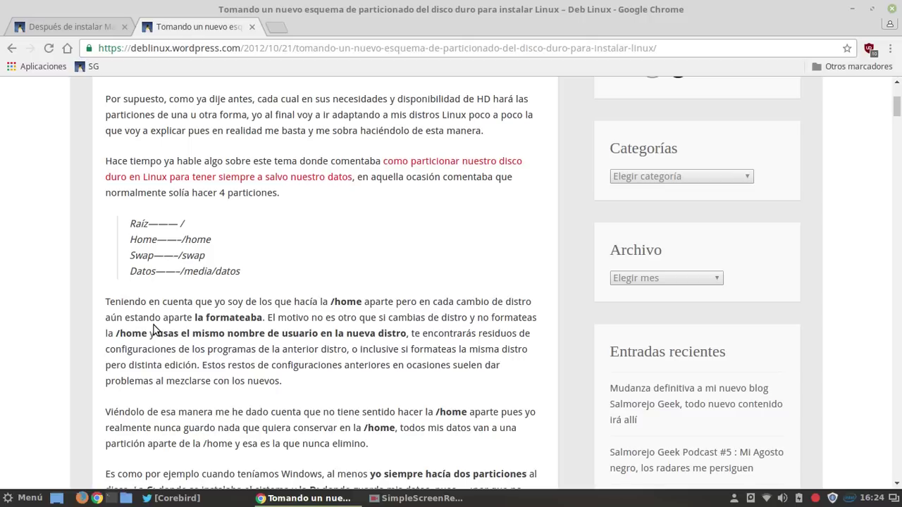
scroll(154, 329, "down", 5)
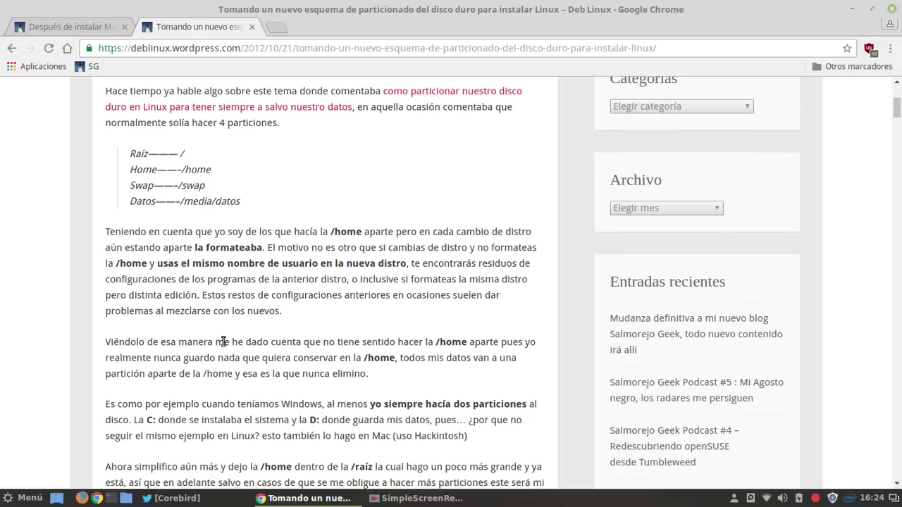
scroll(232, 333, "down", 2)
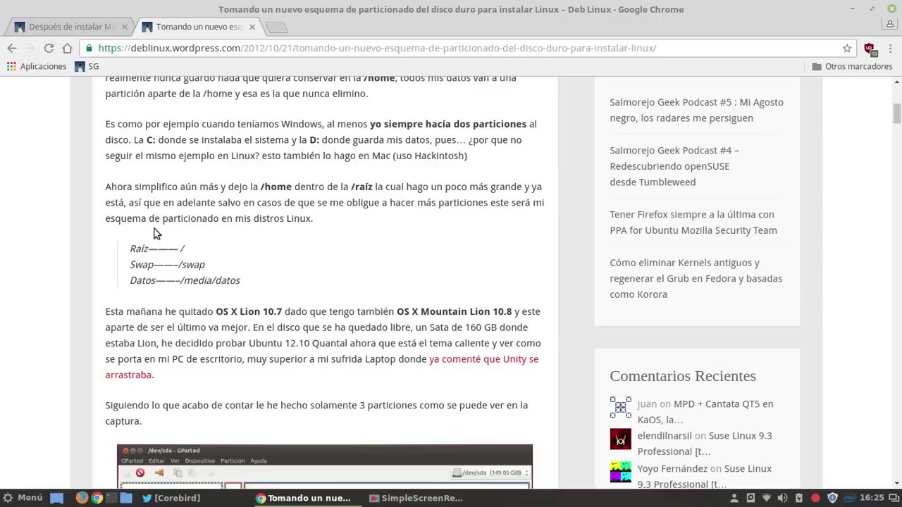
Highlight the Raíz, Swap and Datos lines of the three-partition scheme one after another, then clear the selection
left_click_drag(129, 251, 194, 257)
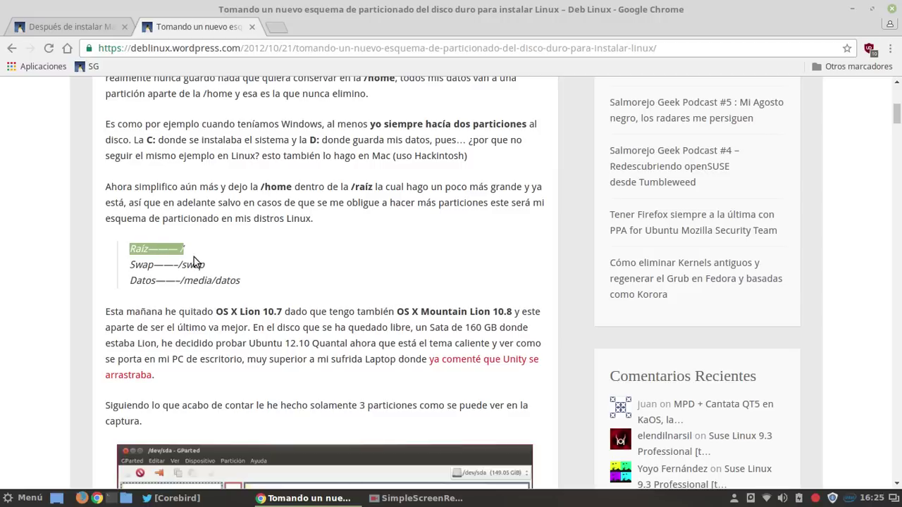
left_click(250, 261)
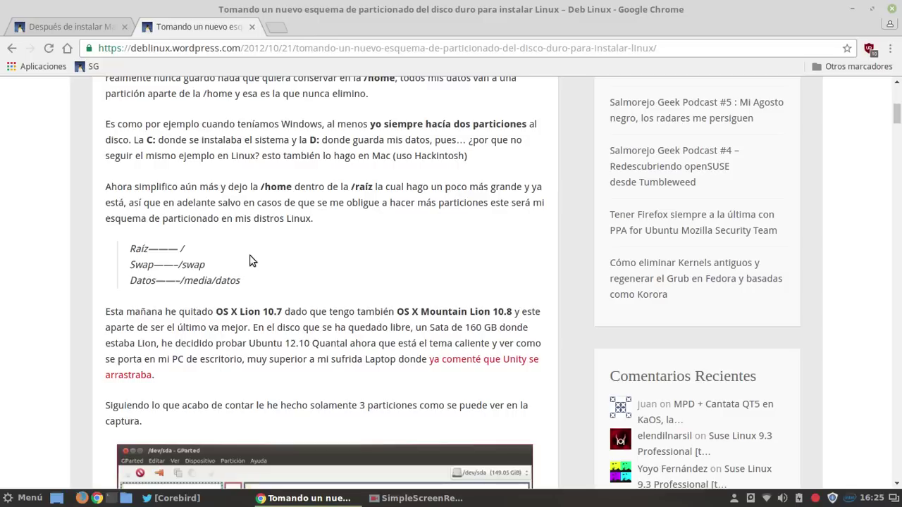
left_click_drag(211, 267, 117, 269)
left_click(277, 280)
left_click_drag(262, 282, 113, 283)
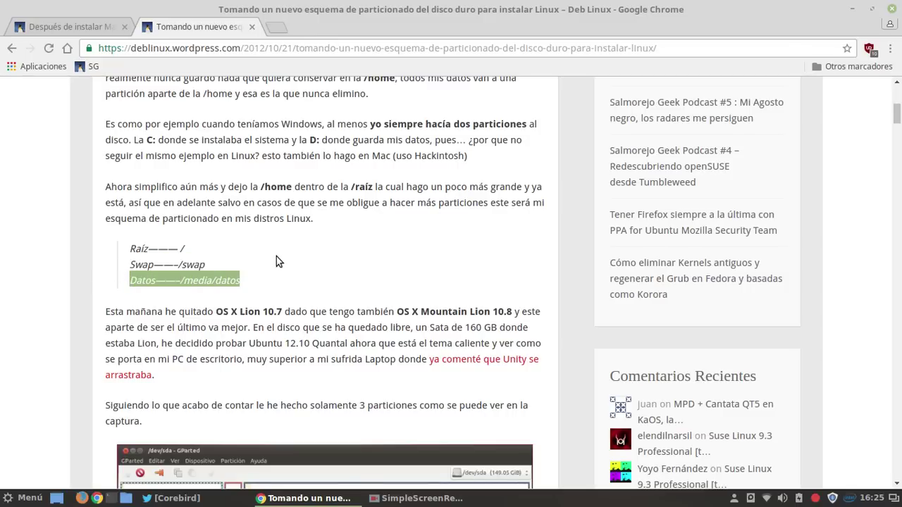
scroll(423, 265, "down", 1)
left_click(423, 265)
Skim the article's GParted capture and following paragraphs, return to the article's beginning and minimize the browser
scroll(423, 264, "down", 10)
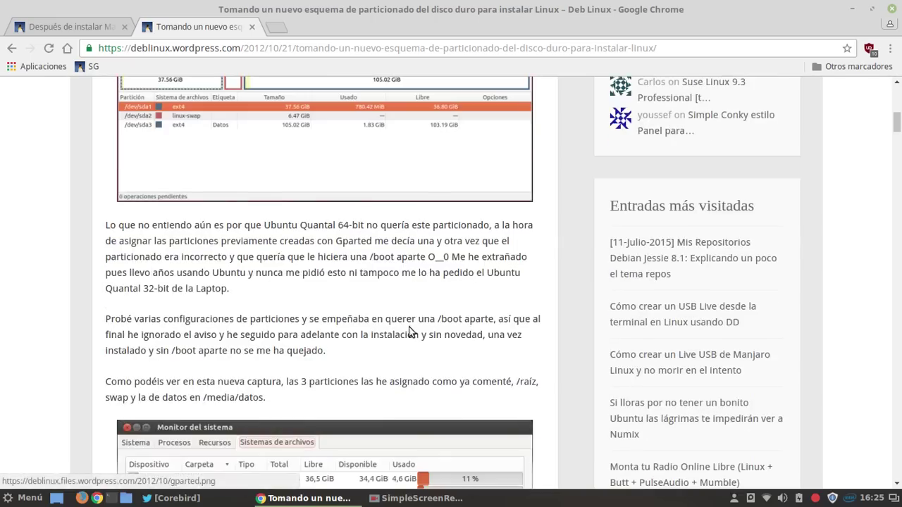
scroll(413, 333, "down", 8)
scroll(415, 291, "up", 10)
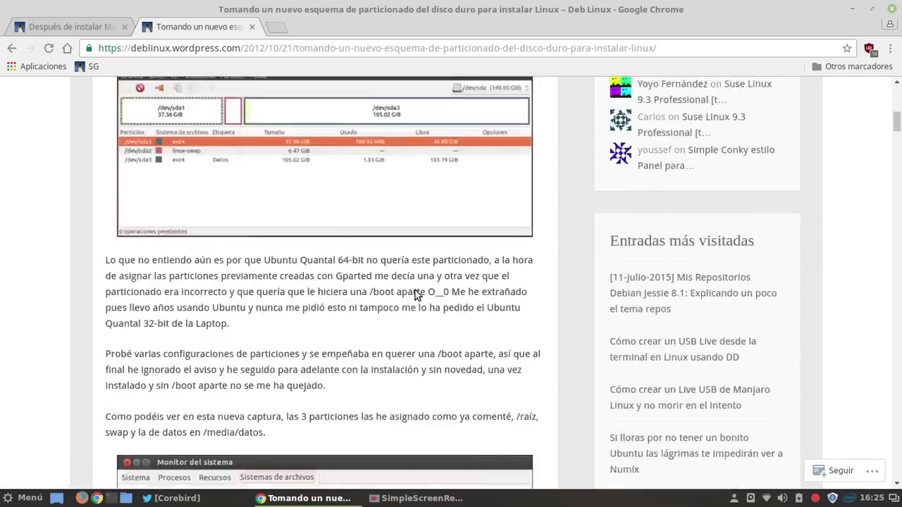
scroll(415, 290, "up", 15)
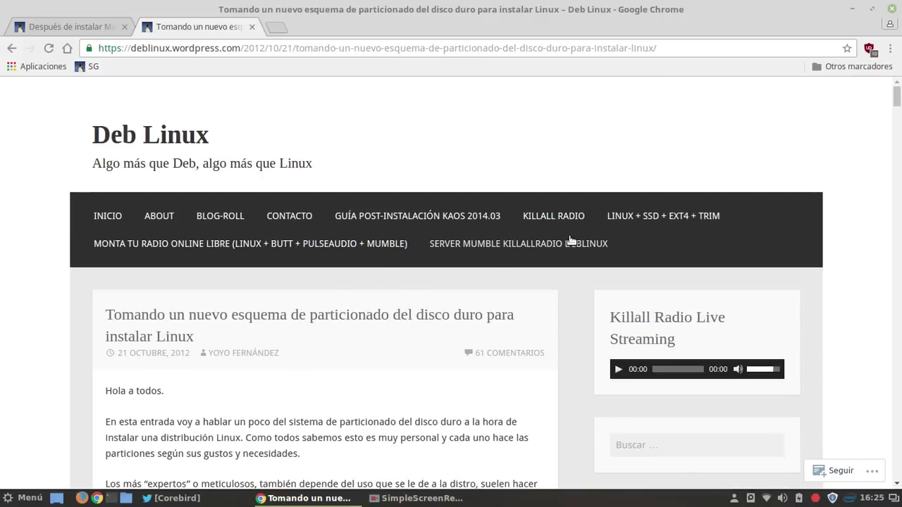
left_click(853, 10)
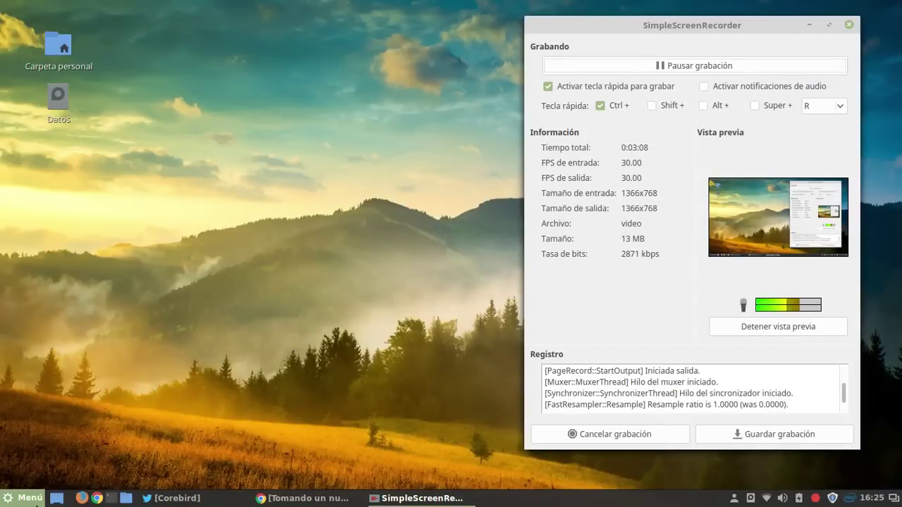
Launch GParted from the administration applications and authenticate with the account password
left_click(21, 499)
mouse_move(152, 316)
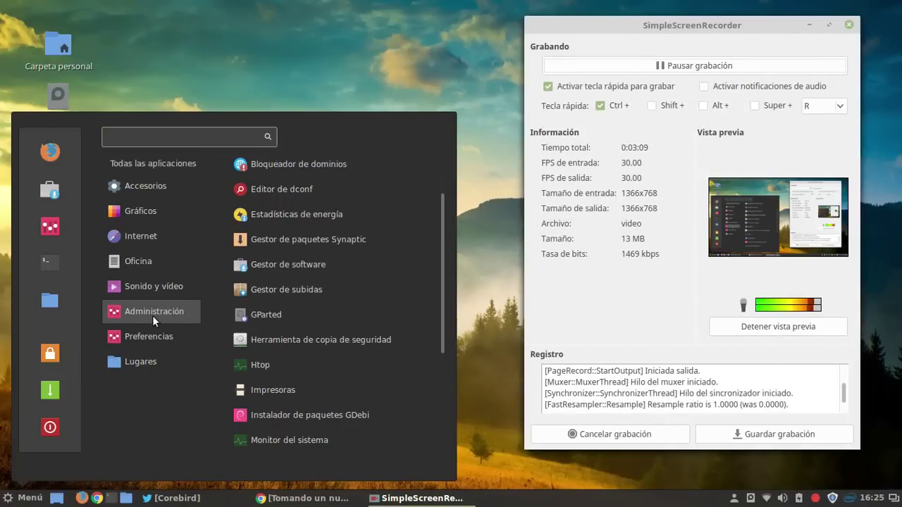
left_click(273, 314)
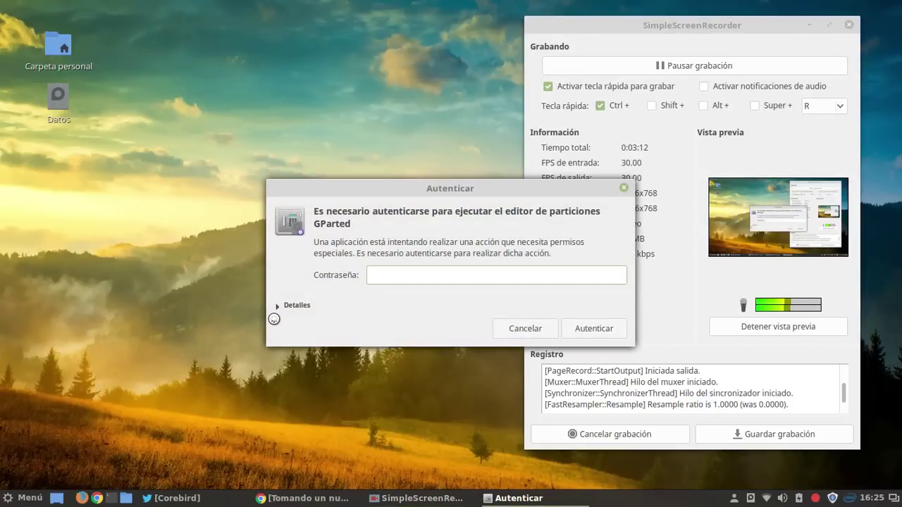
type("*****")
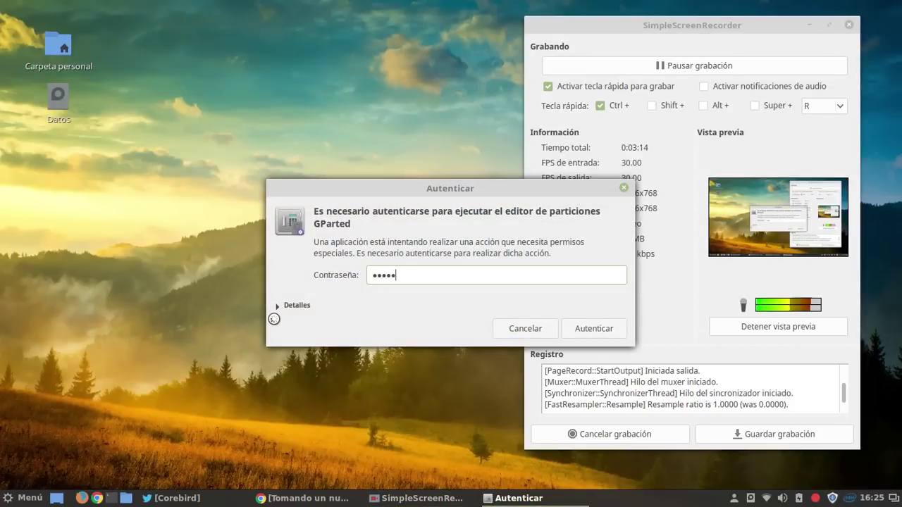
type("***")
key("Return")
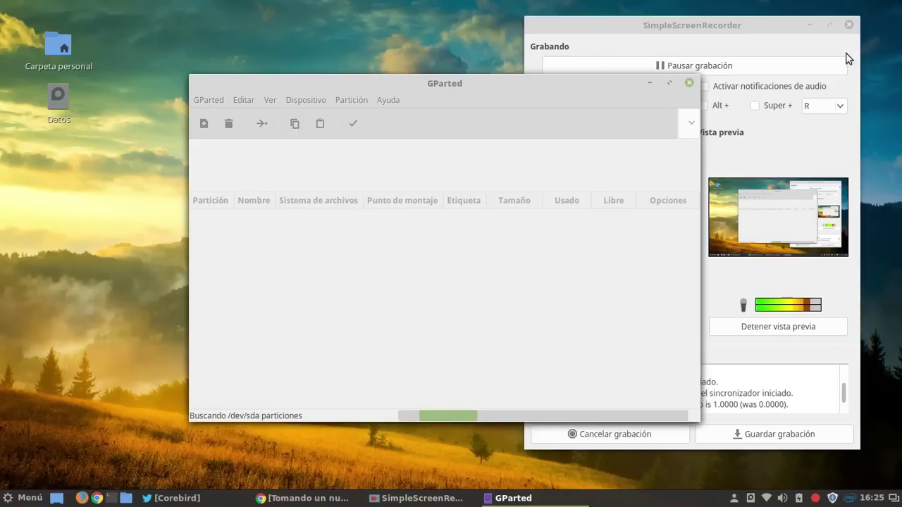
Hide the SimpleScreenRecorder window, then reposition and widen the GParted window so all partition columns fit
left_click(830, 25)
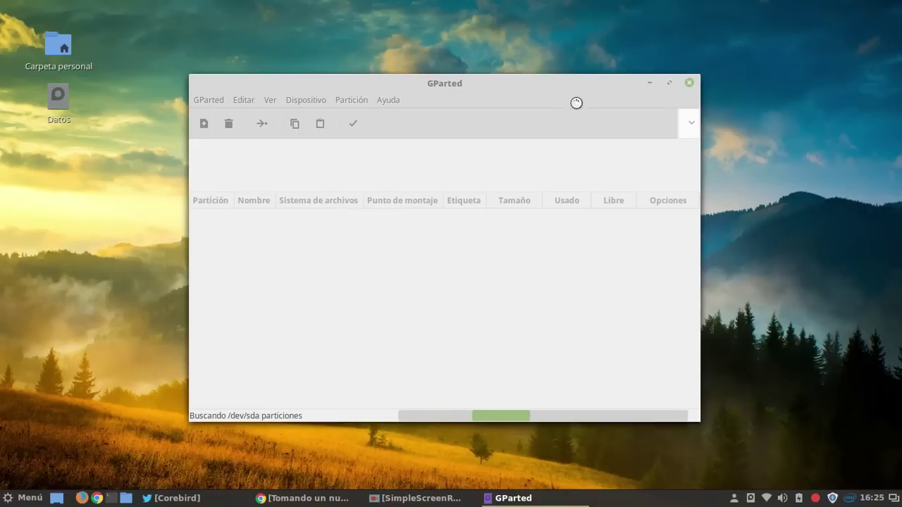
left_click_drag(487, 84, 418, 48)
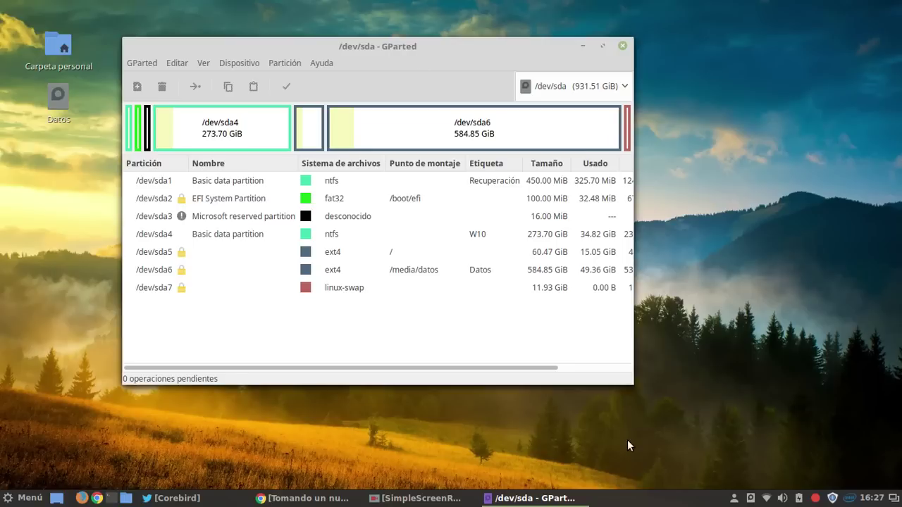
left_click_drag(628, 382, 815, 387)
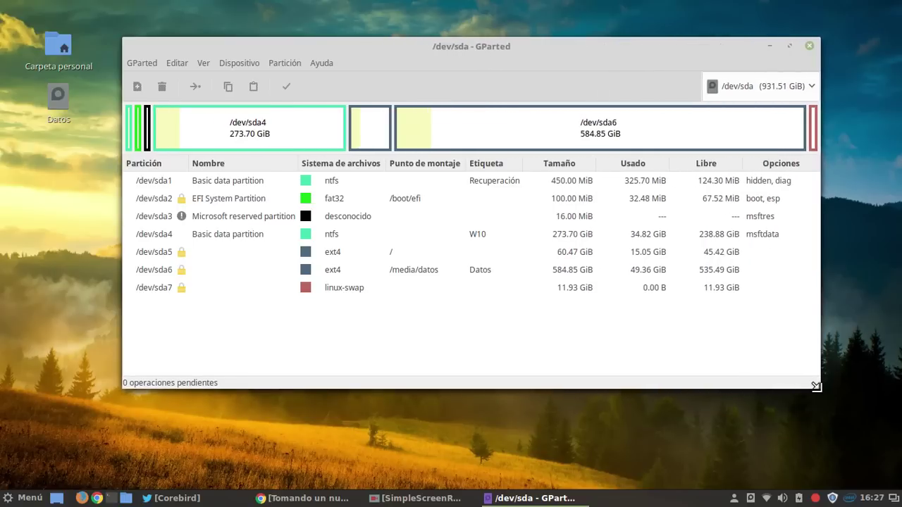
left_click_drag(494, 44, 416, 23)
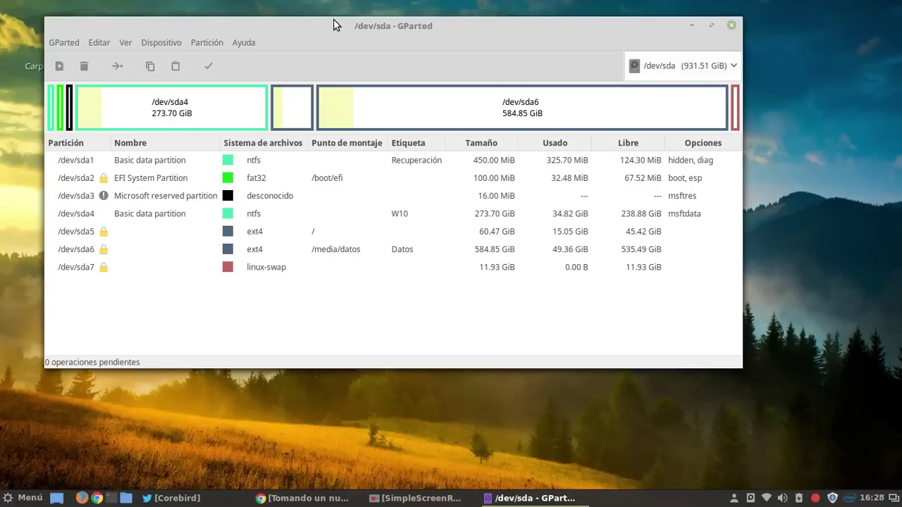
Examine the Linux partitions /dev/sda5, /dev/sda6 and /dev/sda7 by selecting each in turn, then minimize GParted
left_click(62, 231)
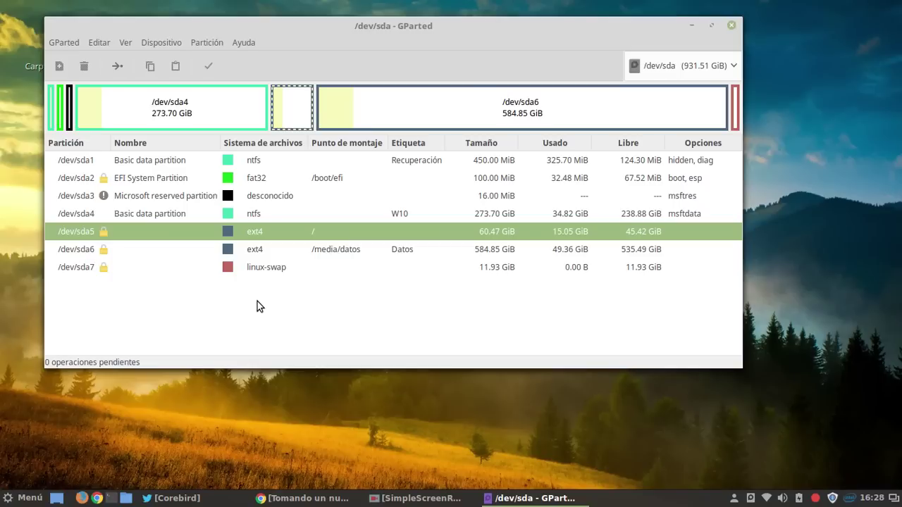
left_click(77, 250)
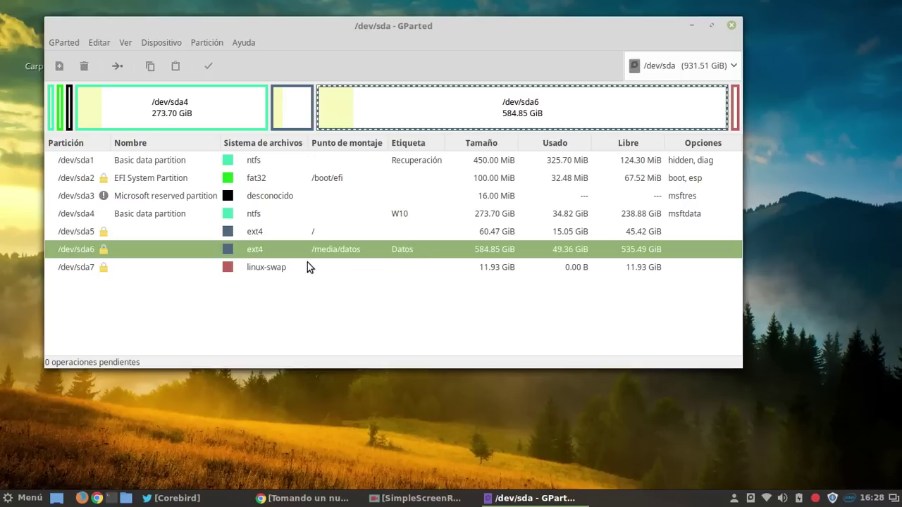
left_click(84, 269)
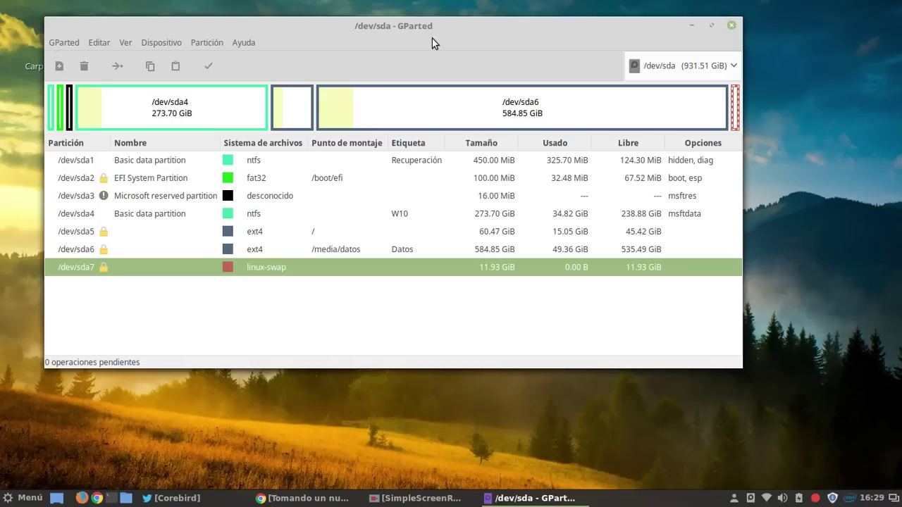
left_click(691, 25)
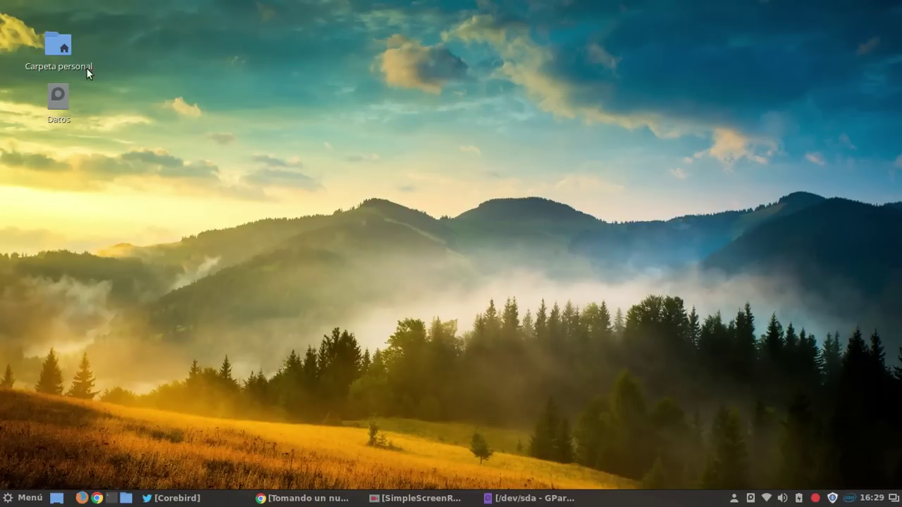
Open the Carpeta personal folder from the desktop, look over its contents and minimize its window
double_click(65, 45)
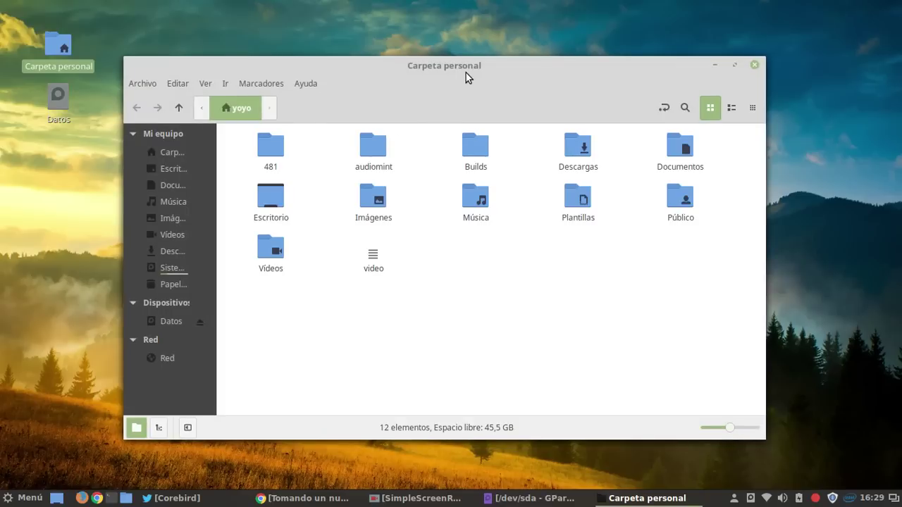
left_click_drag(467, 77, 548, 39)
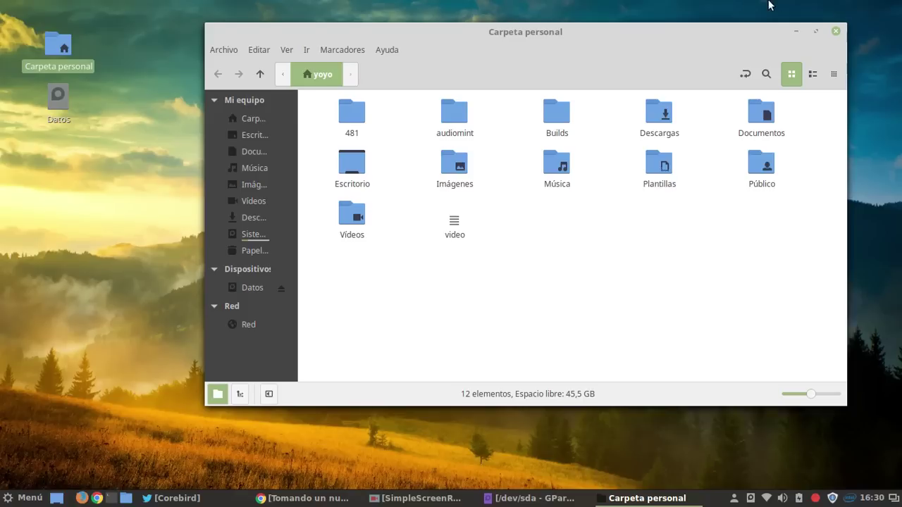
left_click(796, 31)
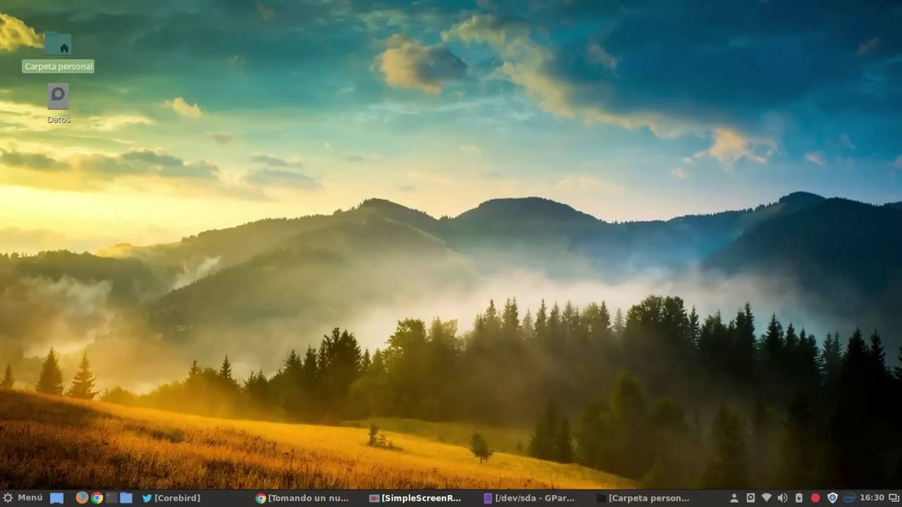
Return to GParted, select the /media/datos partition /dev/sda6 to examine it, and minimize GParted again
left_click(519, 499)
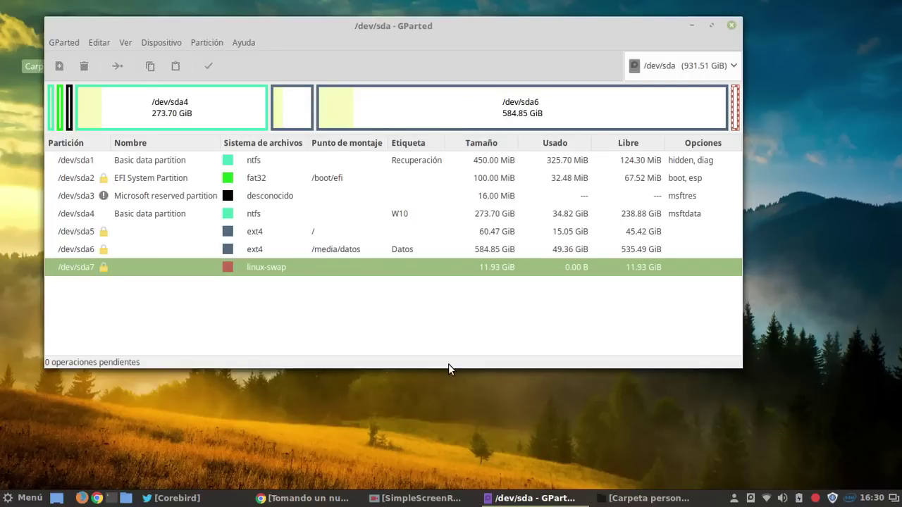
left_click(347, 247)
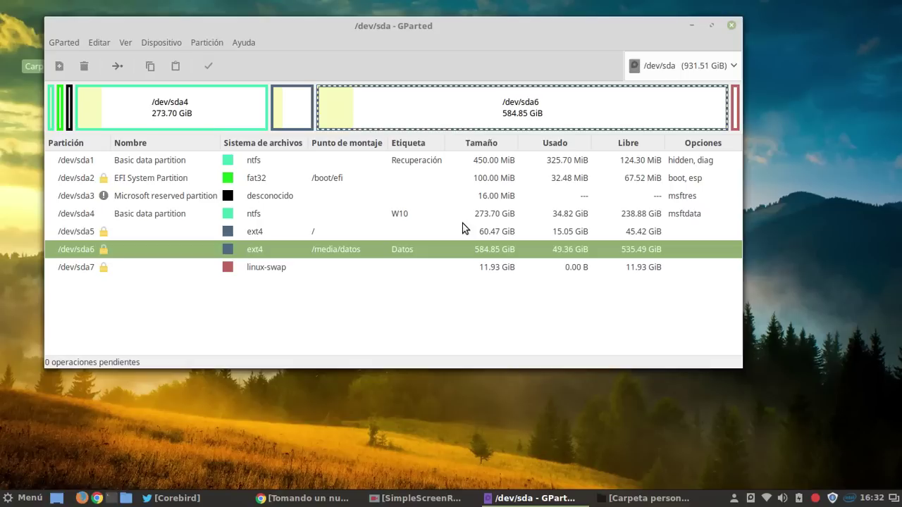
left_click(691, 26)
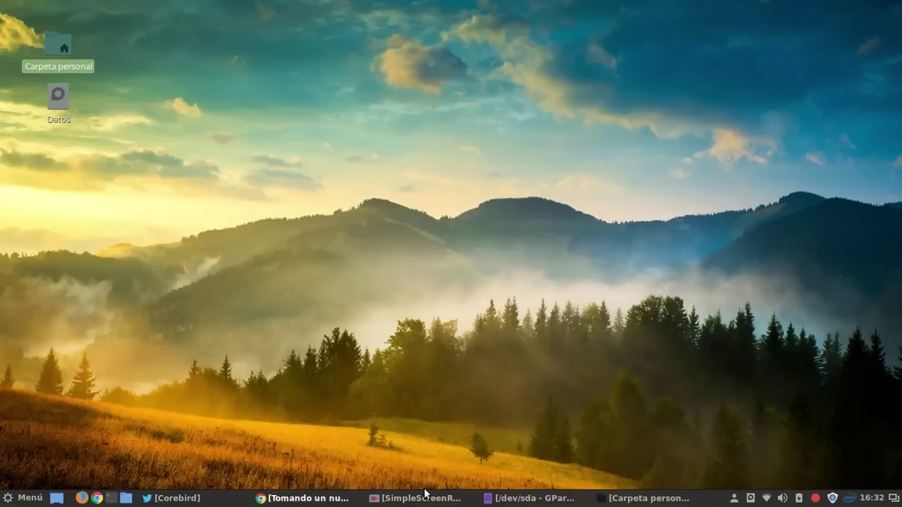
Restore the Carpeta personal window, reposition it on the desktop and widen its sidebar to show full location names
left_click(634, 498)
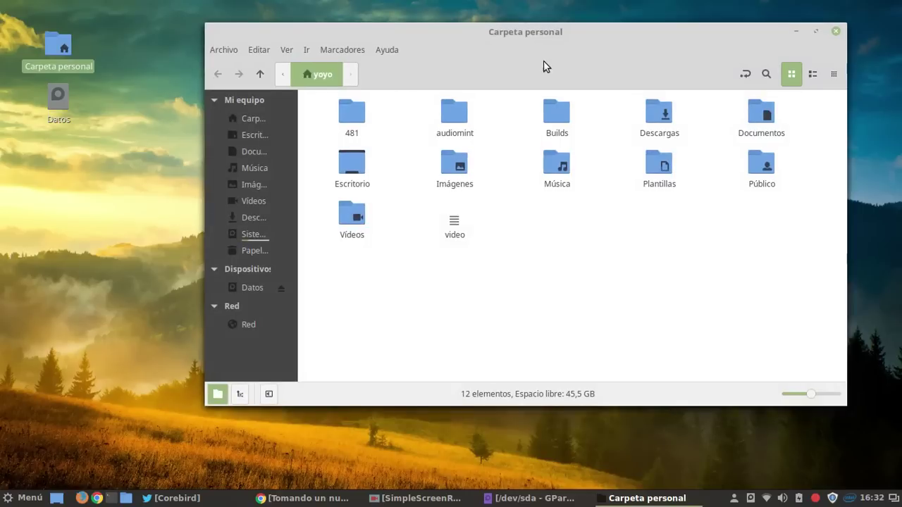
left_click_drag(537, 35, 444, 40)
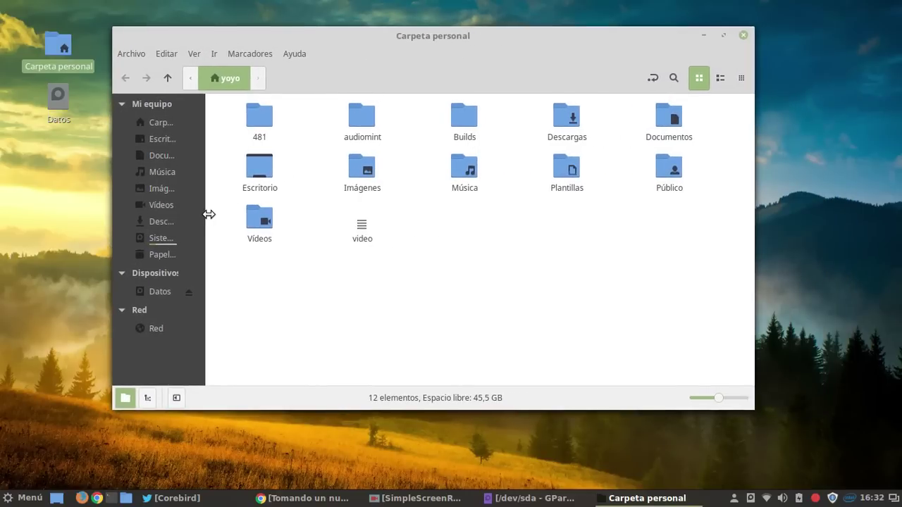
left_click_drag(208, 215, 284, 214)
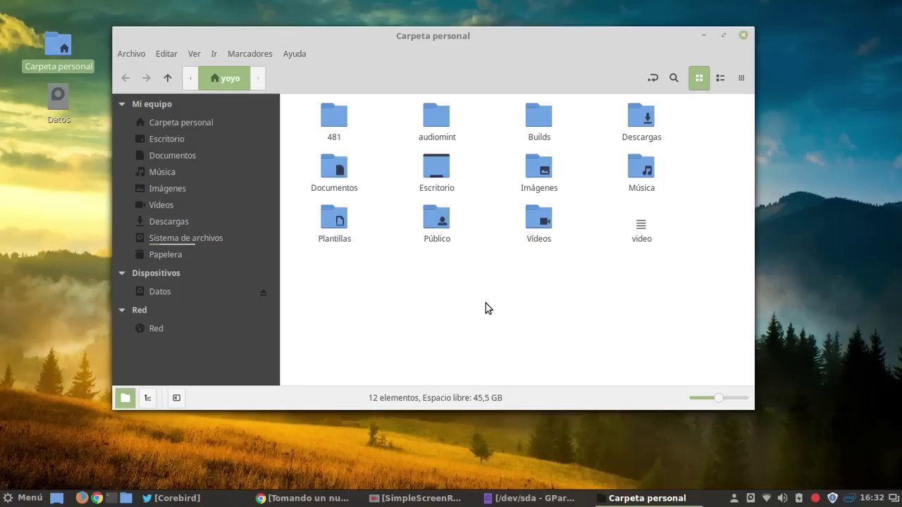
Show the hidden files in Carpeta personal and look over the listed configuration folders
left_click(192, 55)
left_click(250, 242)
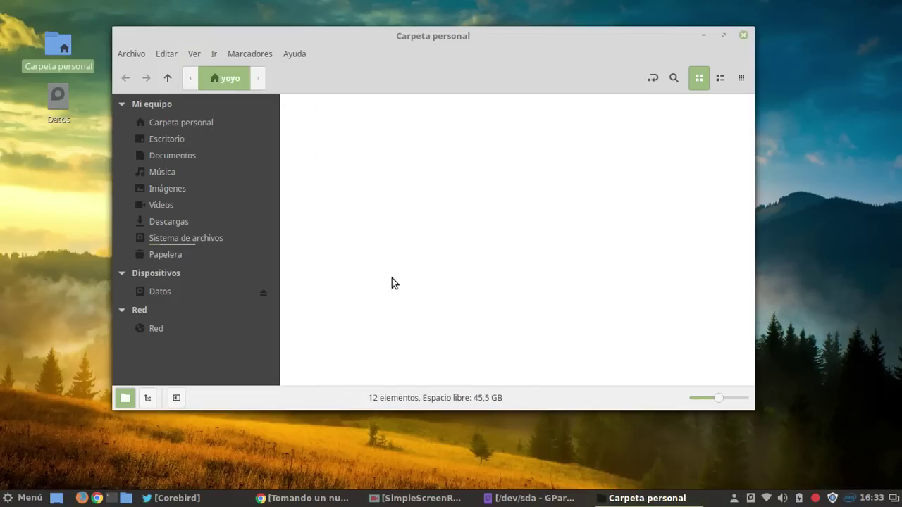
scroll(494, 271, "down", 4)
scroll(493, 268, "up", 2)
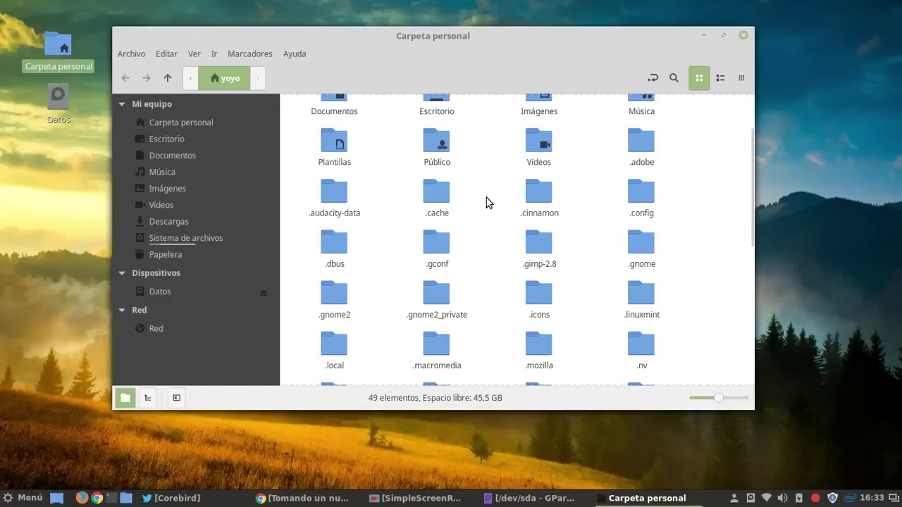
Look inside the hidden .cache and .config folders, return to the home folder, and look over the remaining hidden files
double_click(445, 196)
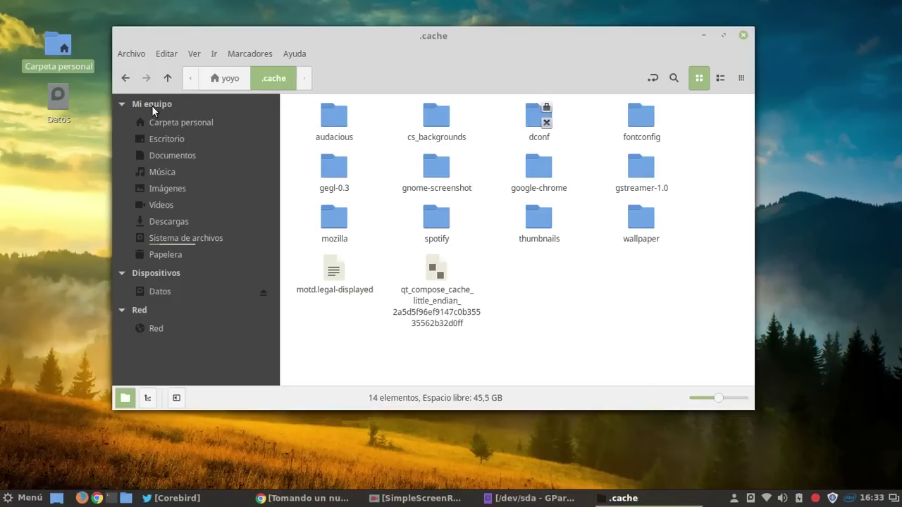
left_click(126, 78)
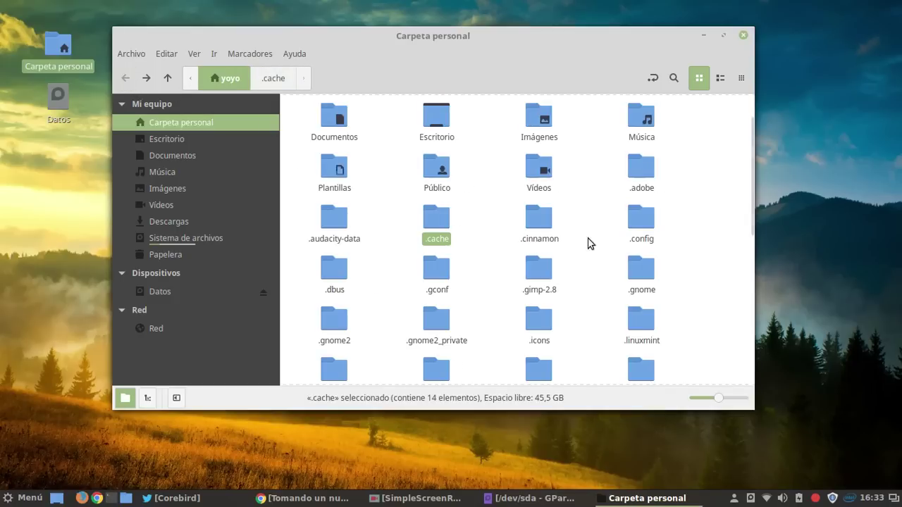
double_click(648, 217)
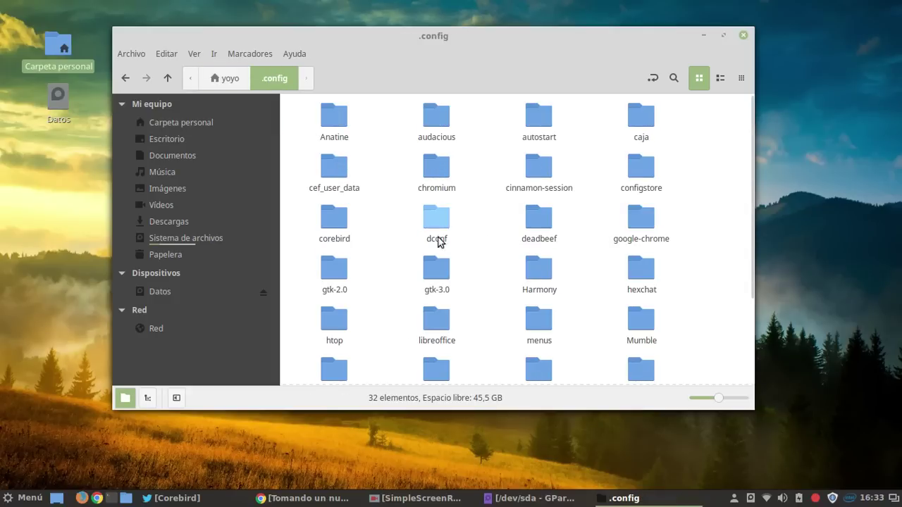
left_click(126, 77)
scroll(383, 219, "down", 5)
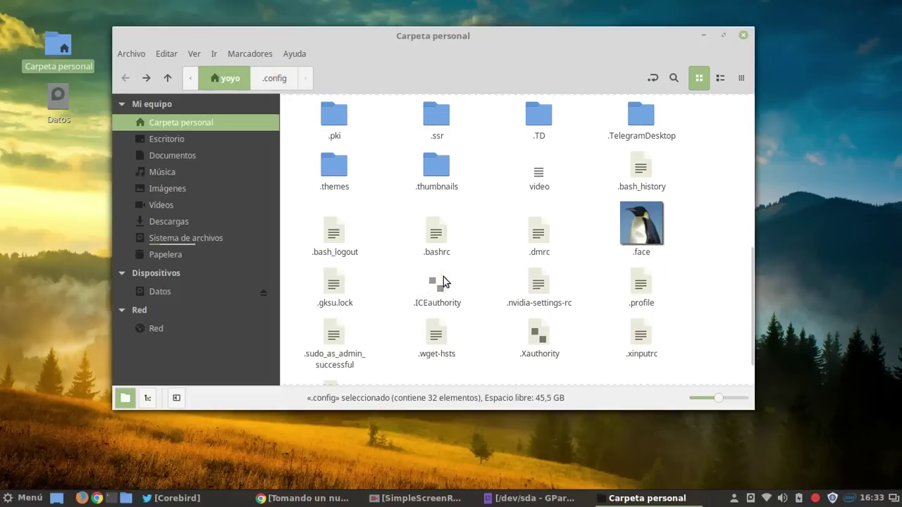
scroll(497, 351, "down", 1)
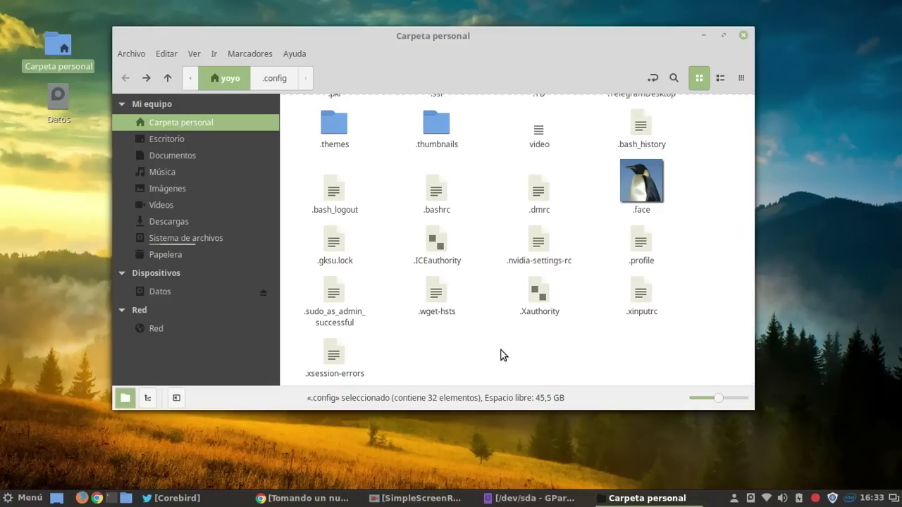
scroll(401, 230, "up", 3)
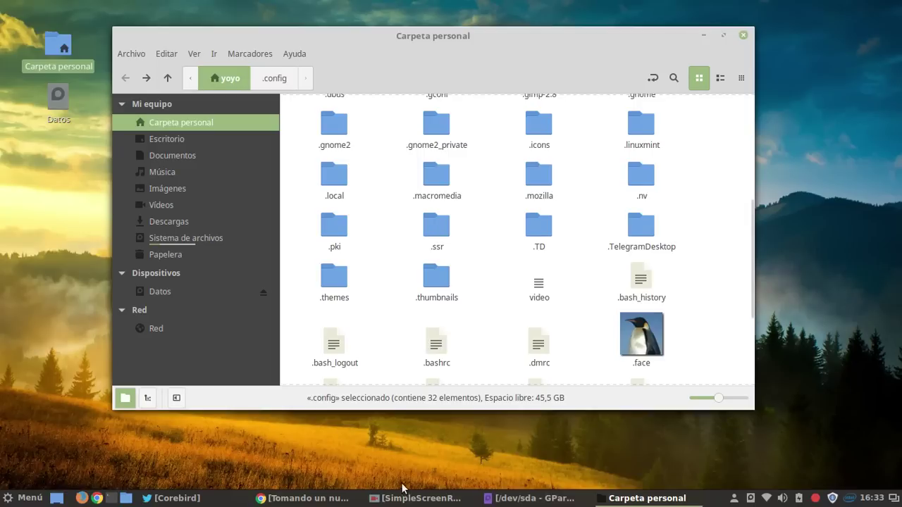
Check the recording status in SimpleScreenRecorder and minimize its window
left_click(419, 496)
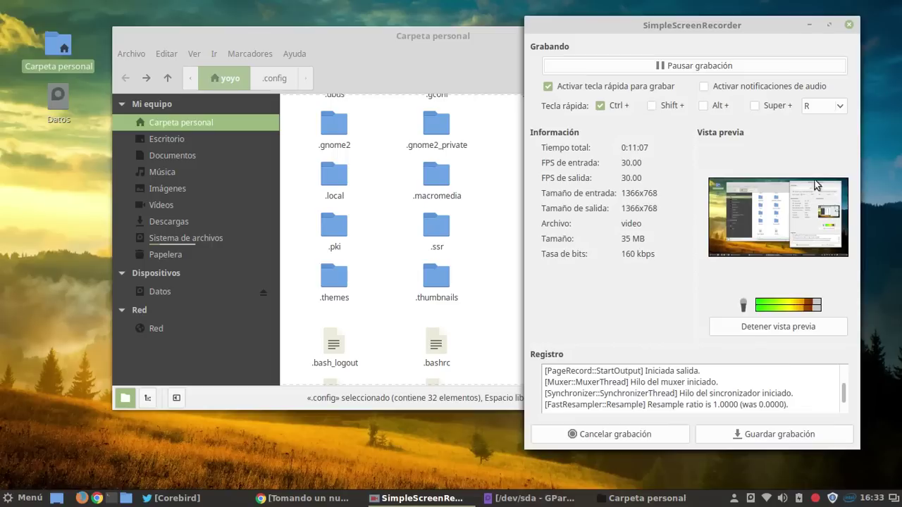
left_click(812, 23)
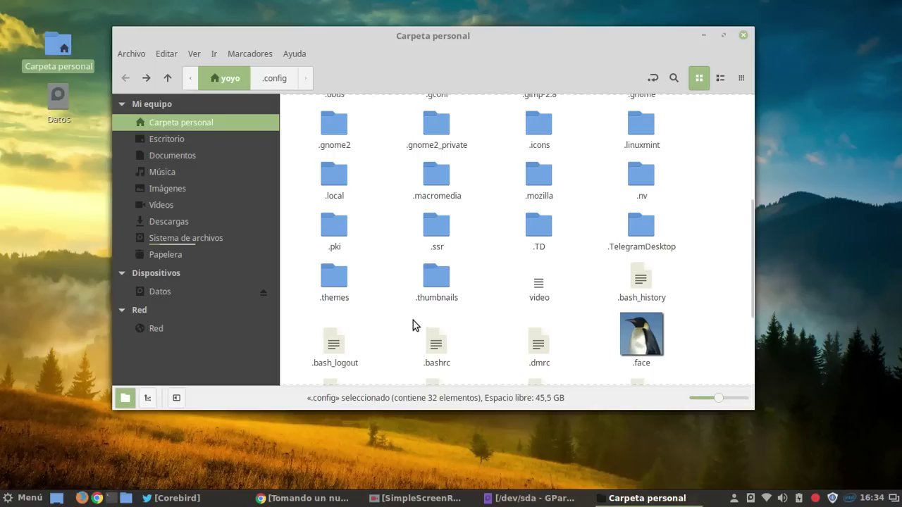
Turn off the display of hidden files in the home folder, and briefly bring up and dismiss the folder's context options
scroll(402, 313, "up", 1)
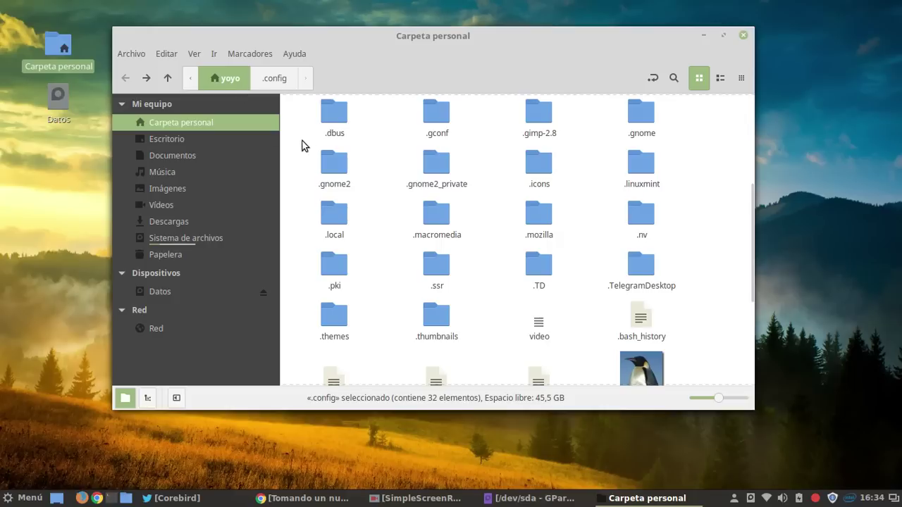
left_click(194, 53)
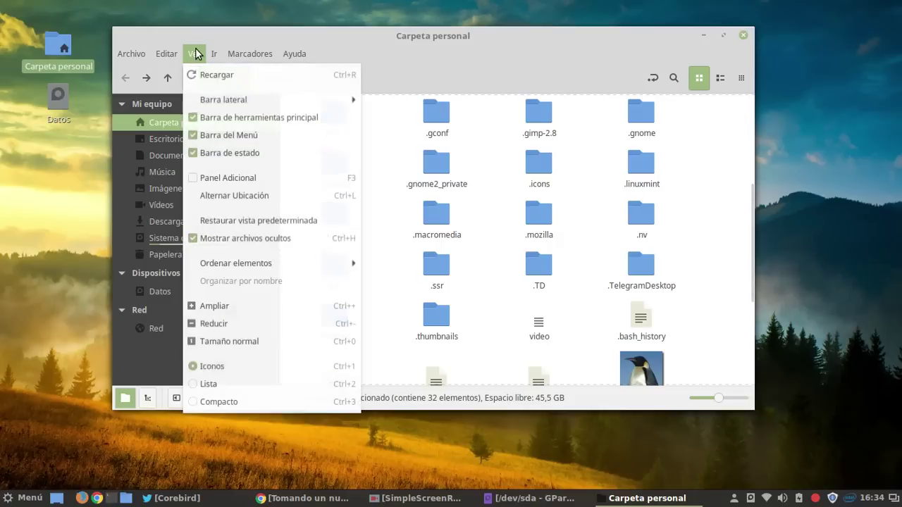
left_click(244, 240)
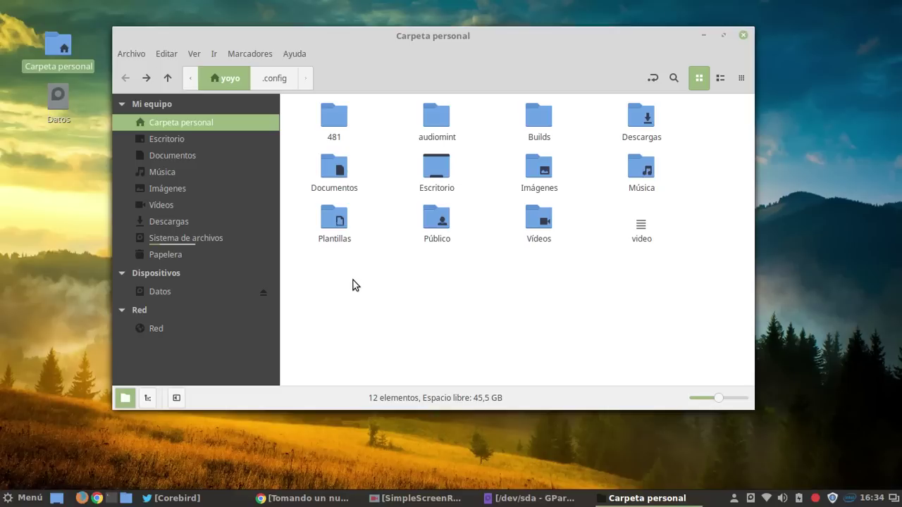
right_click(416, 300)
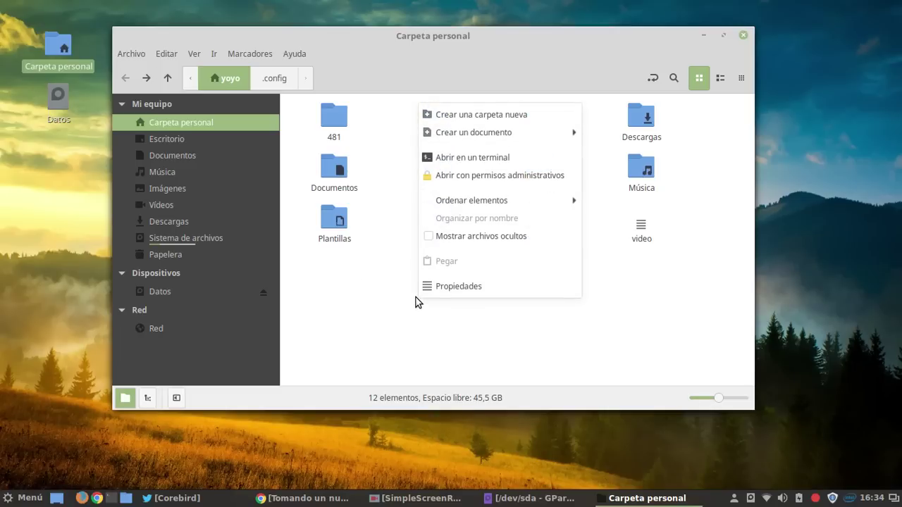
left_click(369, 303)
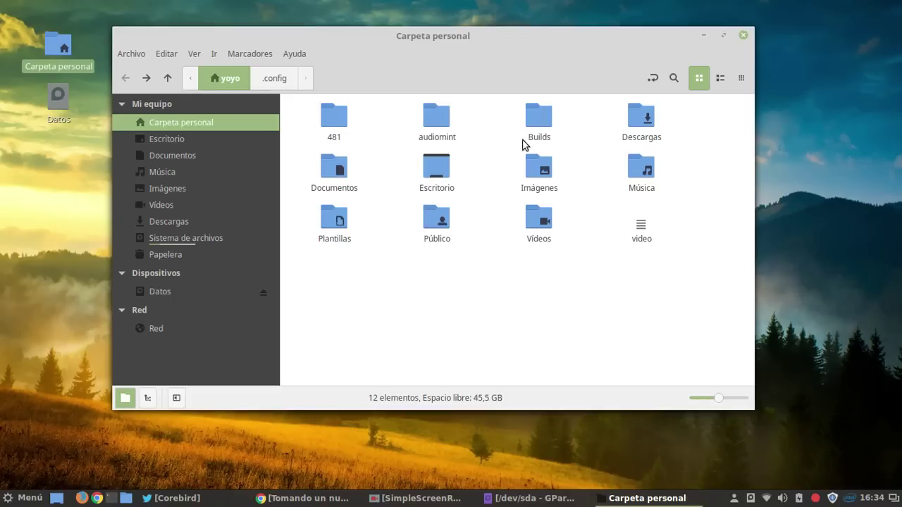
Open the Descargas folder, highlight all of its items, and clear the selection
double_click(647, 127)
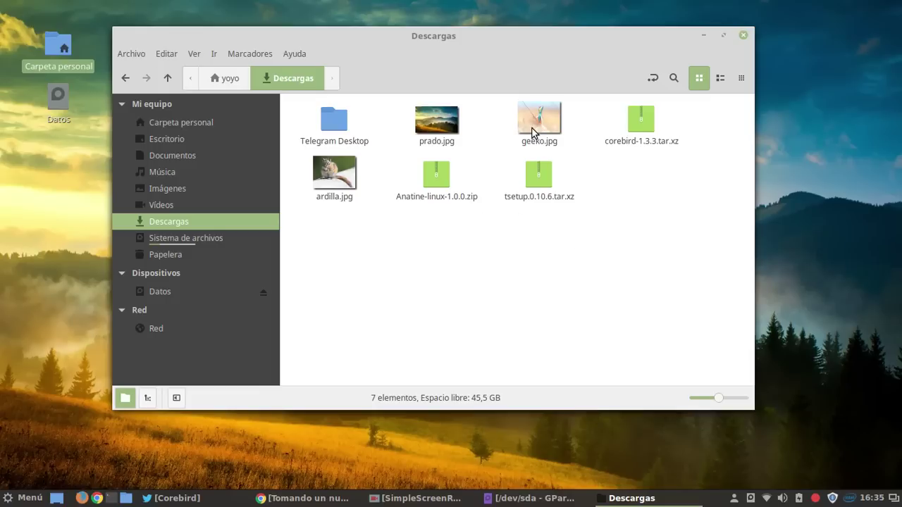
left_click_drag(617, 249, 327, 99)
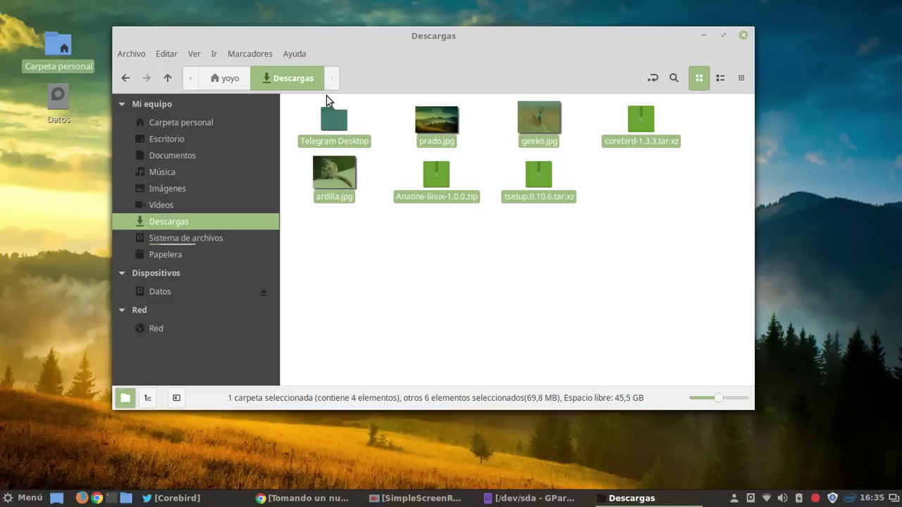
left_click(413, 288)
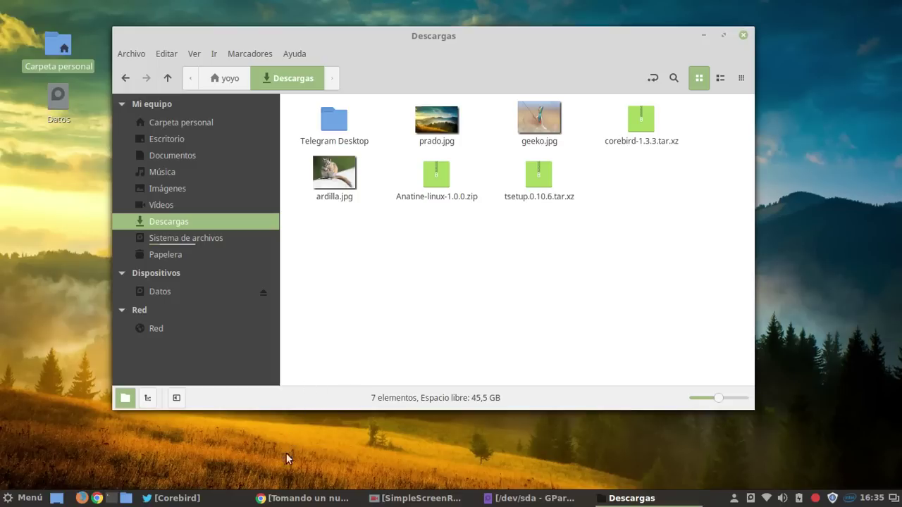
Switch to Google Chrome and load the Google home page in a new tab
mouse_move(284, 504)
left_click(303, 498)
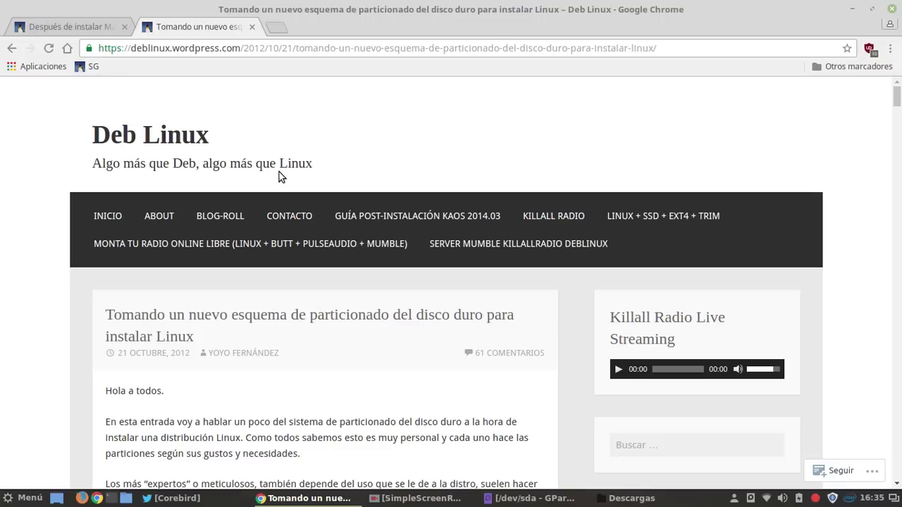
left_click(275, 27)
left_click(62, 53)
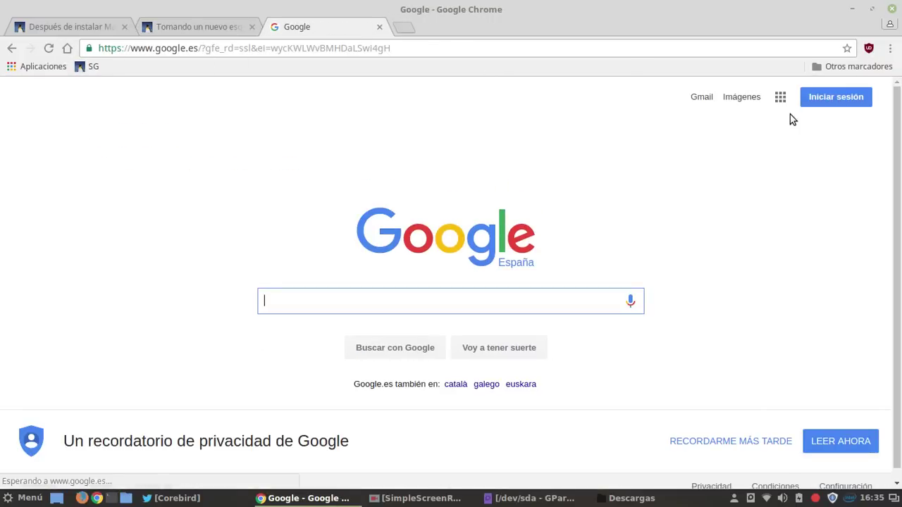
Open Google's full product list from its apps and go to the Google Chrome page
left_click(780, 97)
left_click(761, 431)
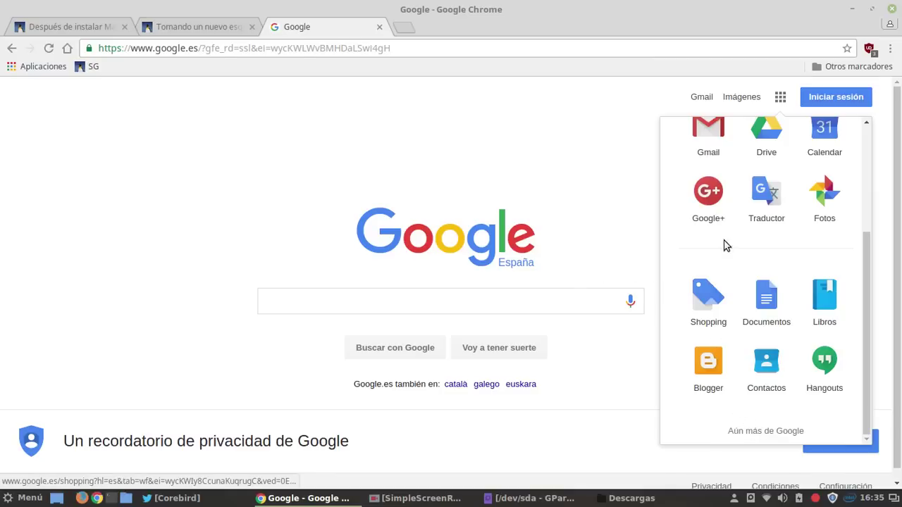
left_click(762, 433)
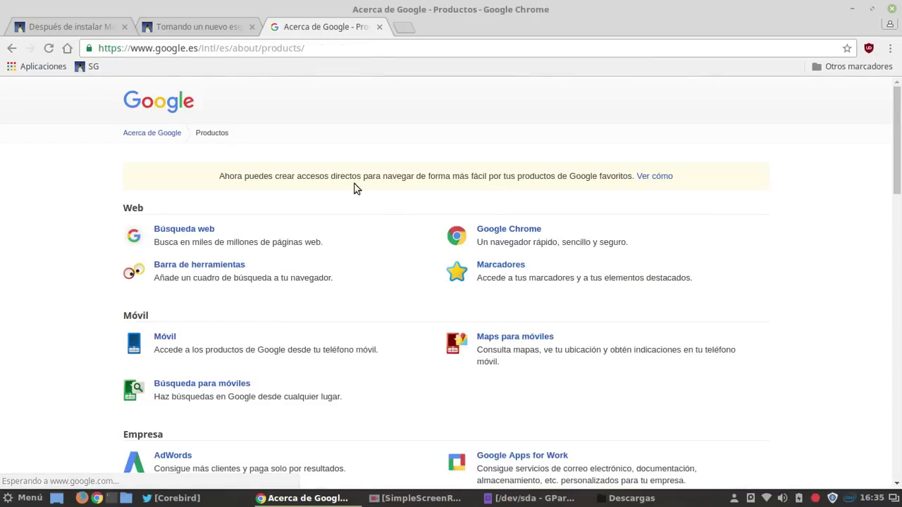
left_click(498, 233)
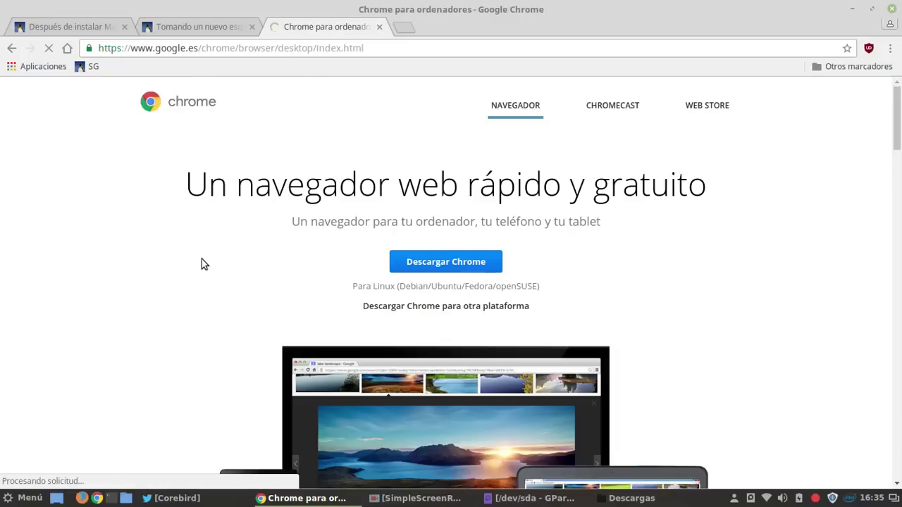
Download Chrome for Linux as the 64 bit .deb package for Debian/Ubuntu, accepting the terms of service
left_click(438, 266)
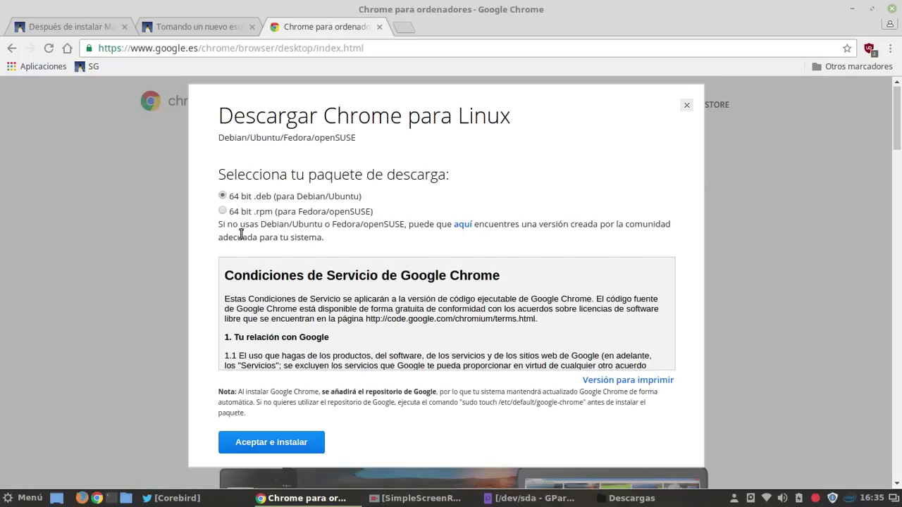
left_click(270, 444)
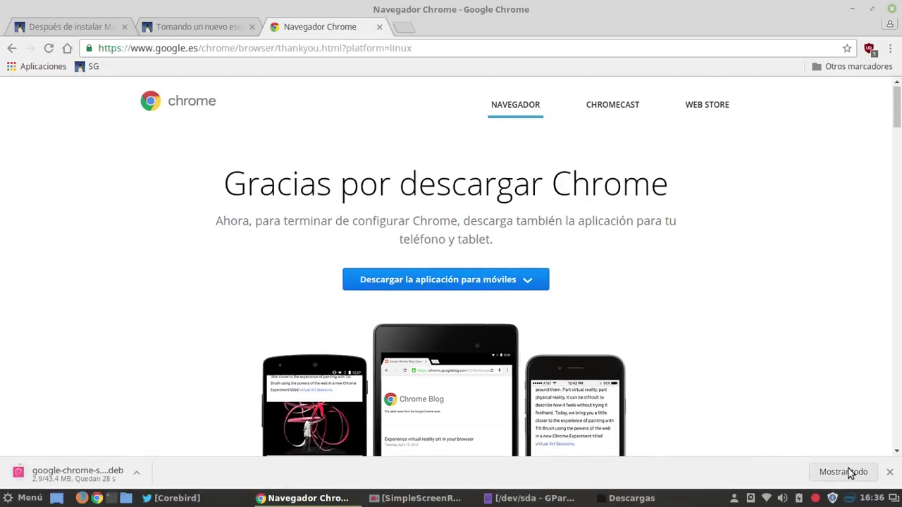
Check the browser's complete download list, minimize Chrome, and locate google-chrome-stable_current_amd64.deb in the Descargas folder
left_click(846, 470)
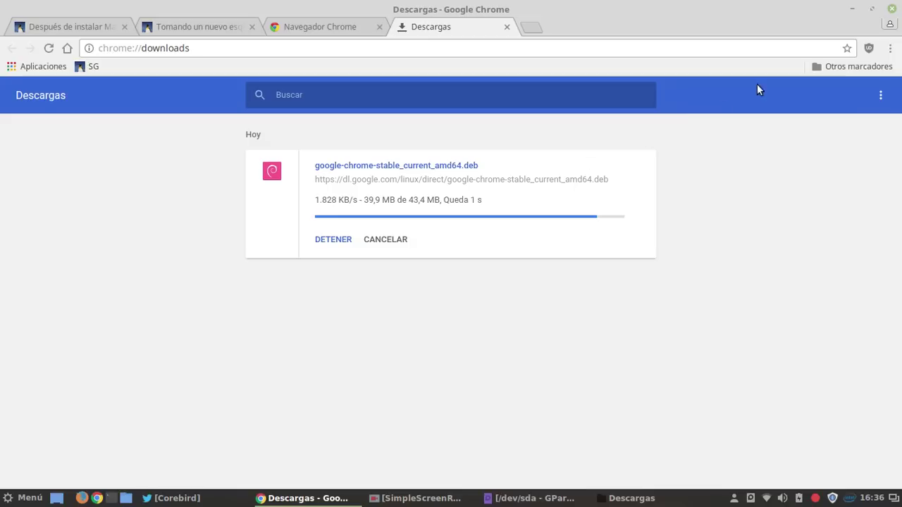
left_click(852, 10)
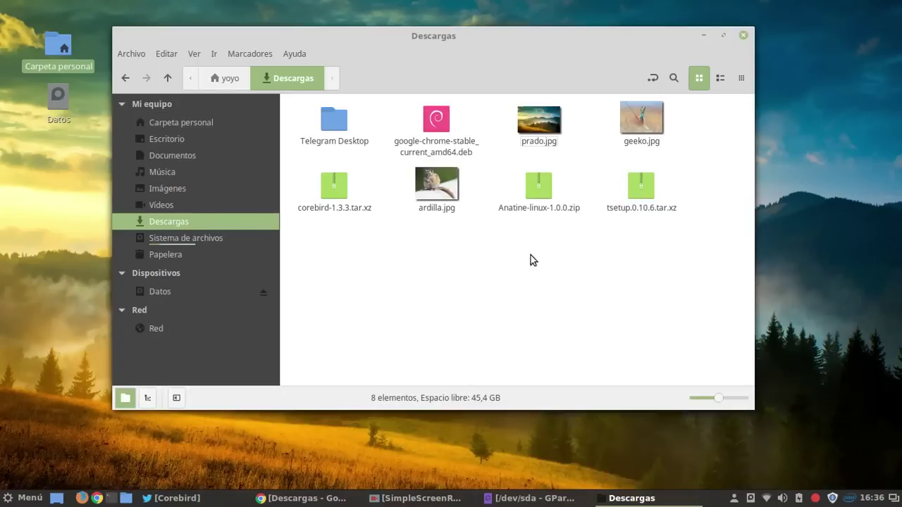
left_click(441, 124)
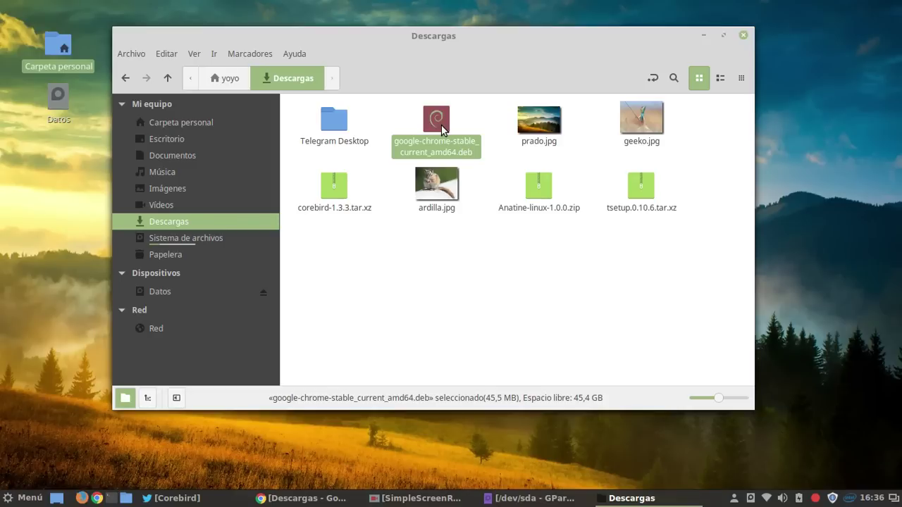
left_click(436, 281)
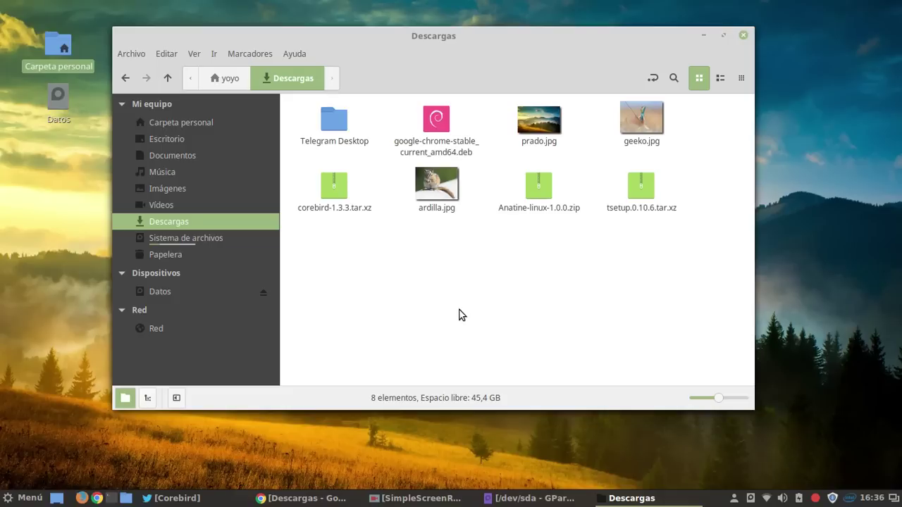
Reposition the Descargas window, split it into two file panes, and enlarge it to give both panes more room
left_click_drag(462, 44, 383, 27)
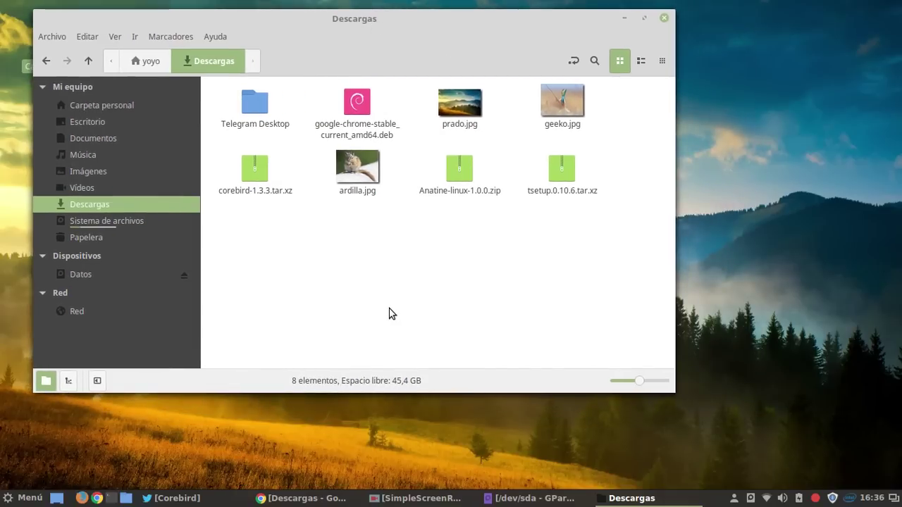
key("F3")
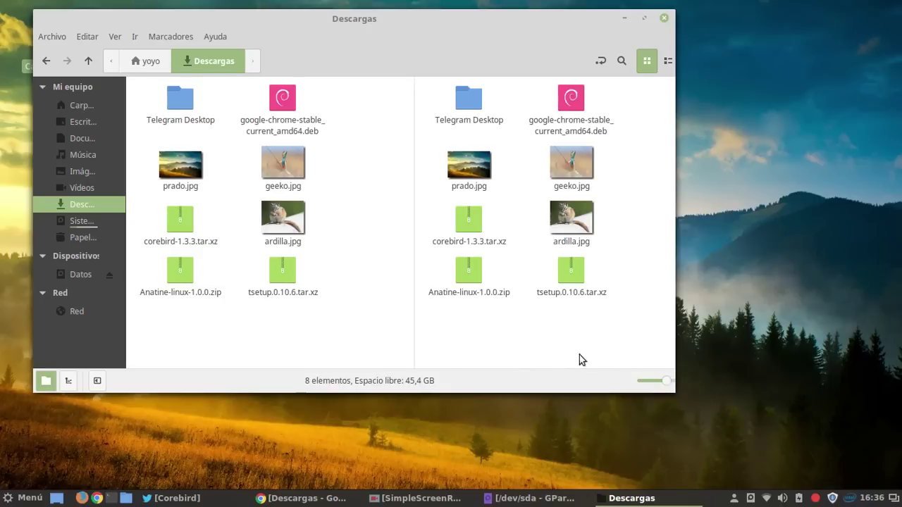
left_click_drag(669, 387, 829, 452)
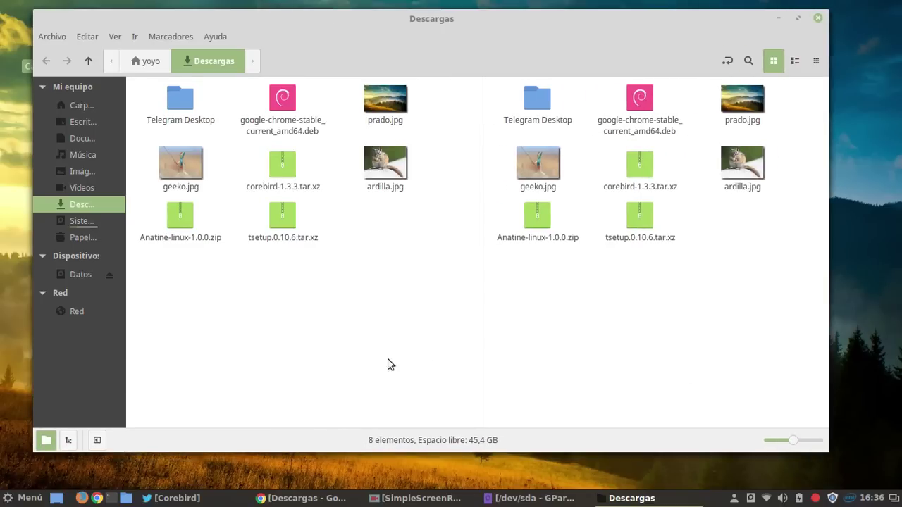
Show the Datos partition in the second pane, open its Curso de Audacity by 9decibelios folder, and look through the videos
left_click(74, 275)
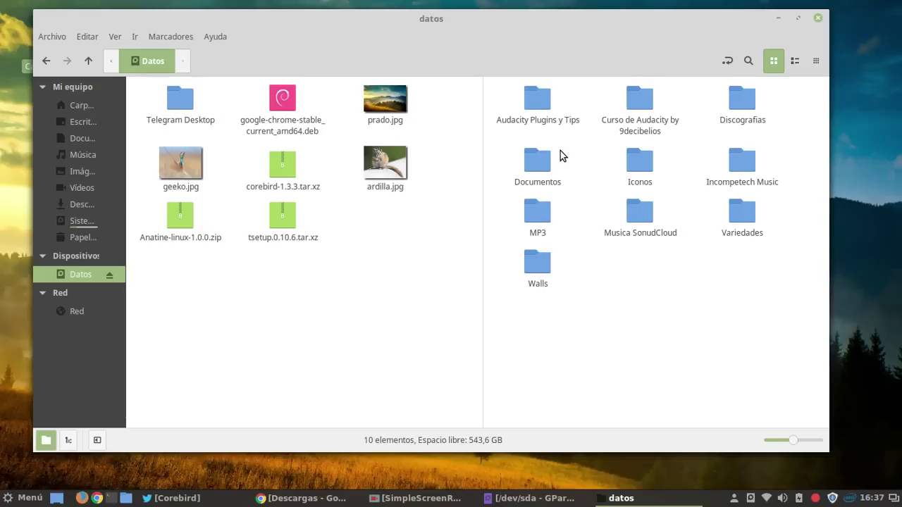
double_click(643, 104)
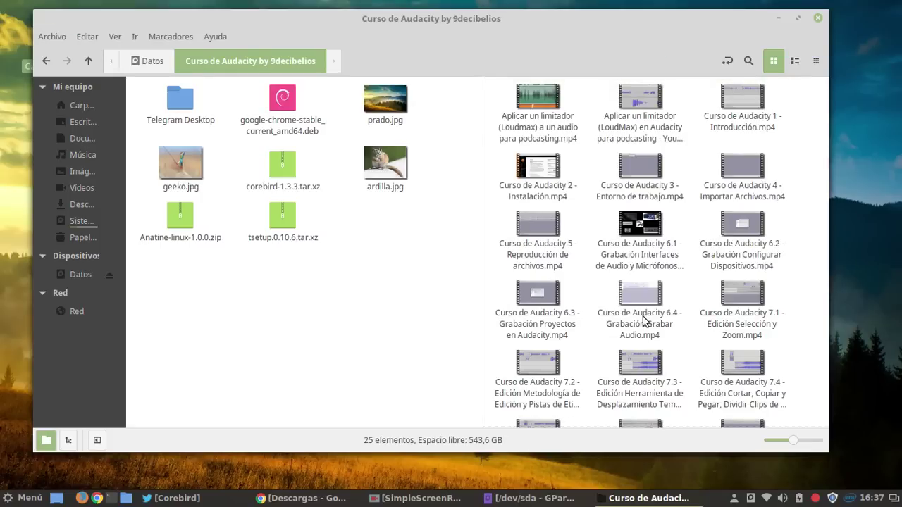
scroll(643, 320, "down", 5)
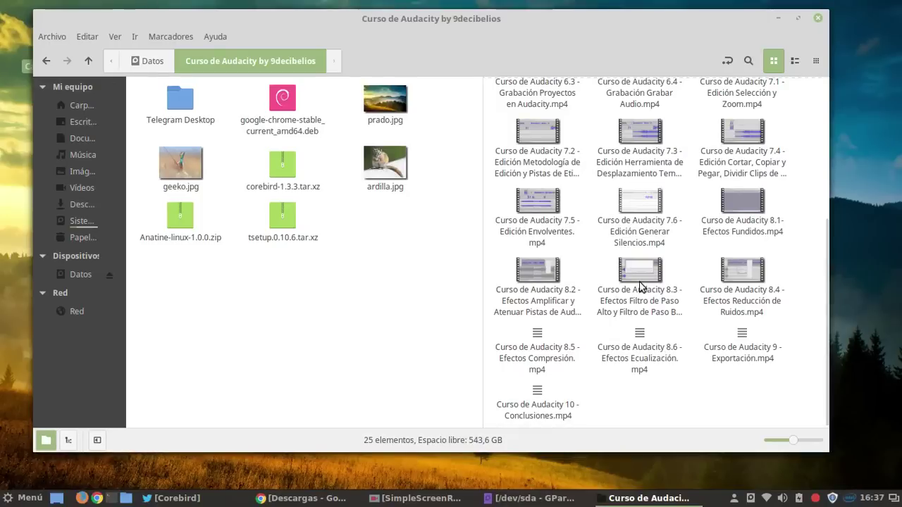
Browse the Audacity course videos in the second pane, from the last lessons back to the start of the list
scroll(643, 285, "up", 4)
scroll(643, 285, "down", 2)
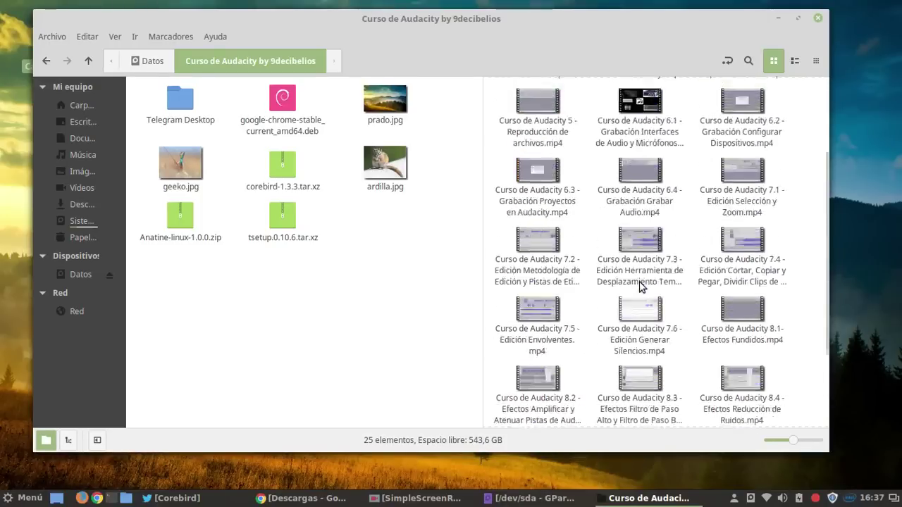
scroll(643, 285, "down", 3)
scroll(642, 285, "up", 4)
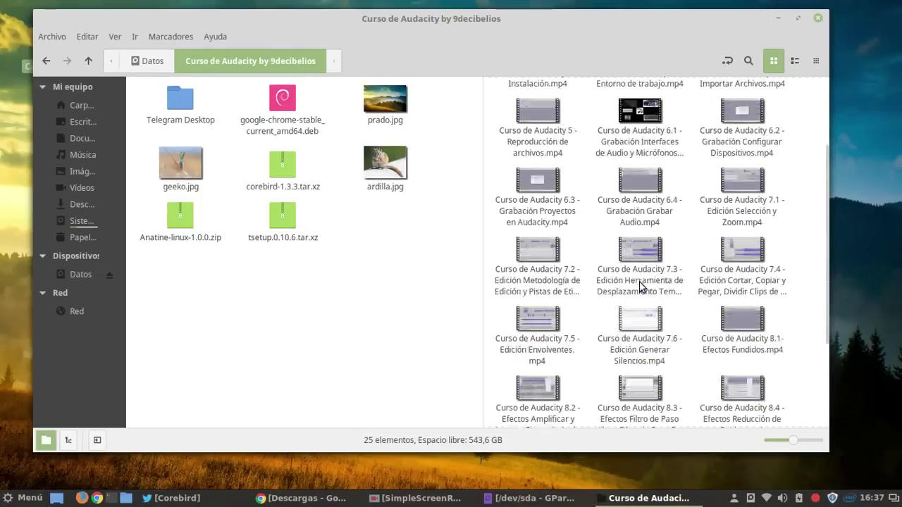
scroll(642, 285, "up", 3)
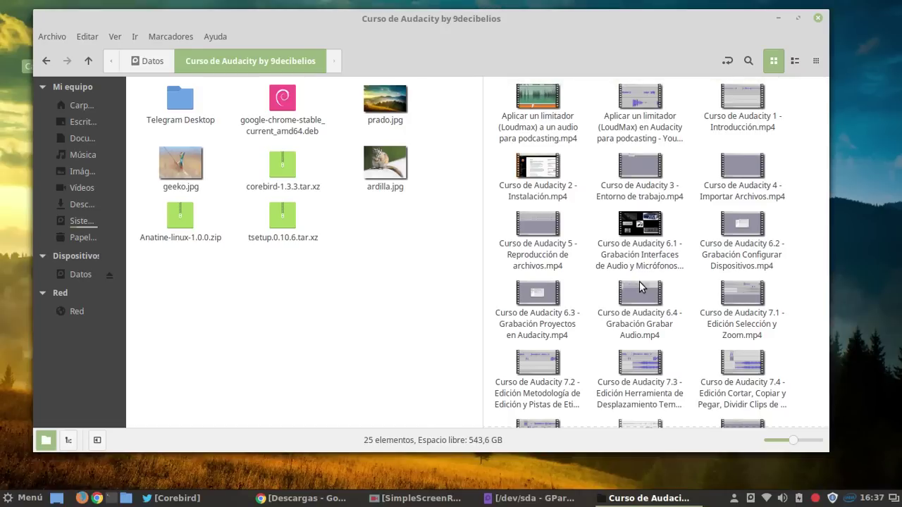
scroll(639, 281, "down", 3)
scroll(639, 281, "up", 3)
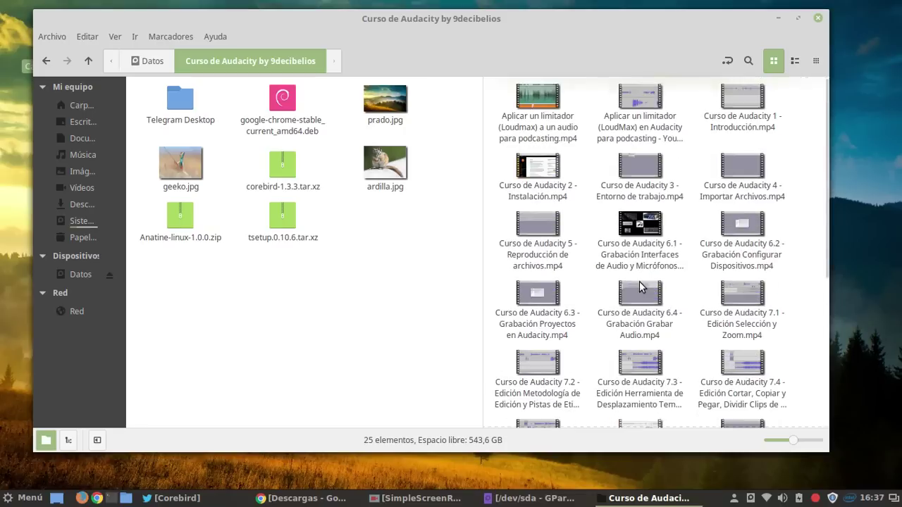
Return to the root of the Datos partition and view the contents of its Documentos and Incompetech Music folders
left_click(46, 61)
left_click(748, 107)
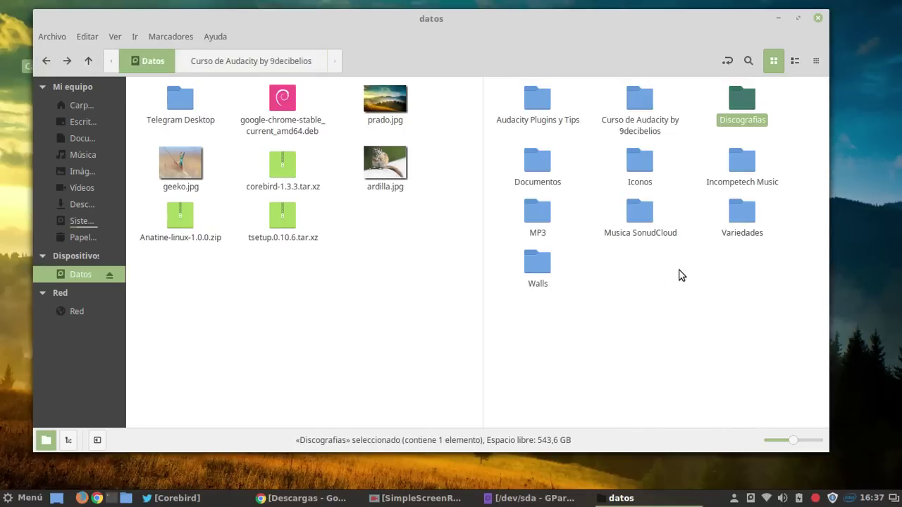
left_click(661, 337)
double_click(537, 164)
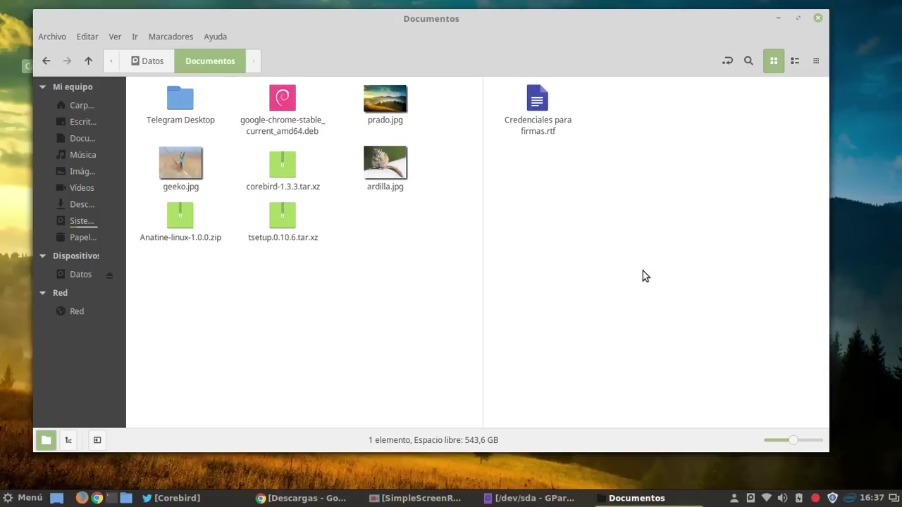
left_click(44, 61)
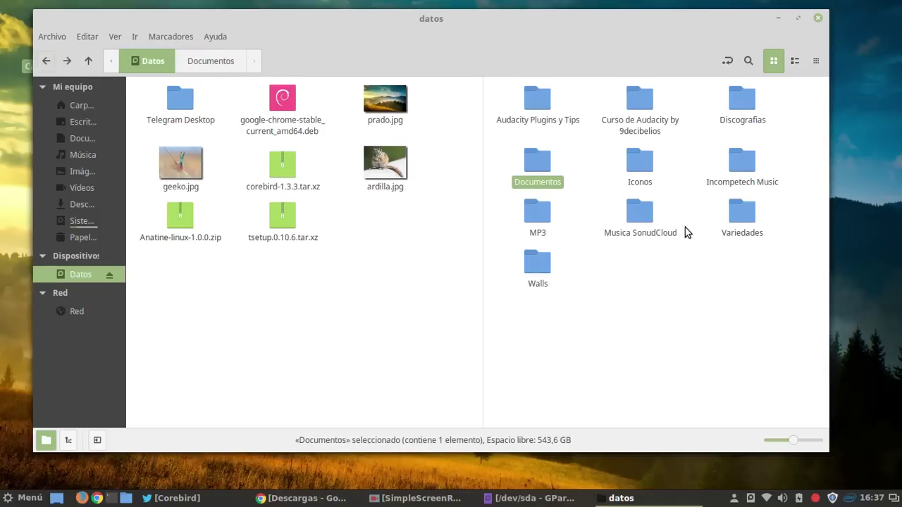
double_click(750, 171)
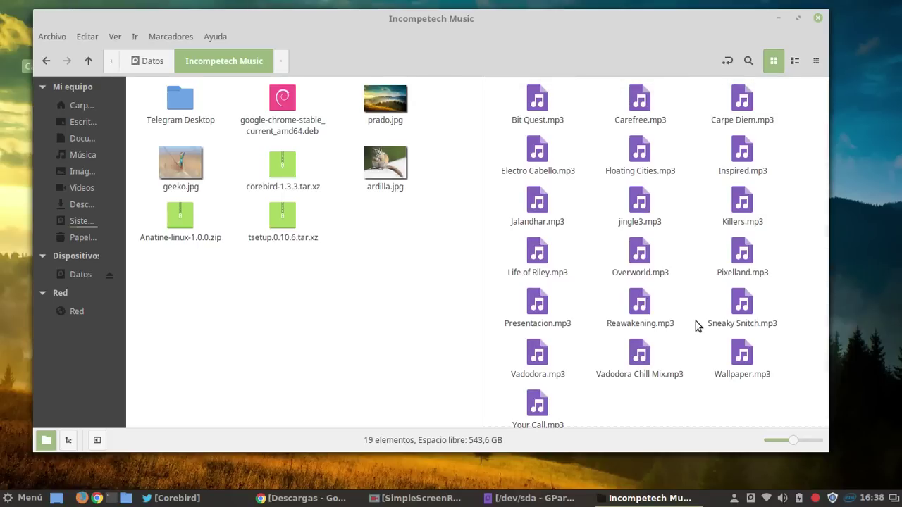
left_click(42, 63)
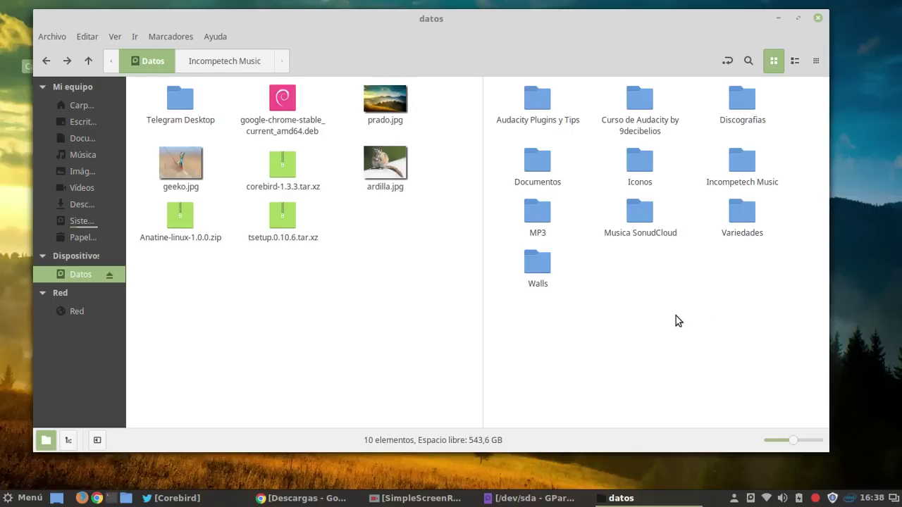
Create a new folder named Software Mint Deb in the root of the Datos partition
right_click(596, 319)
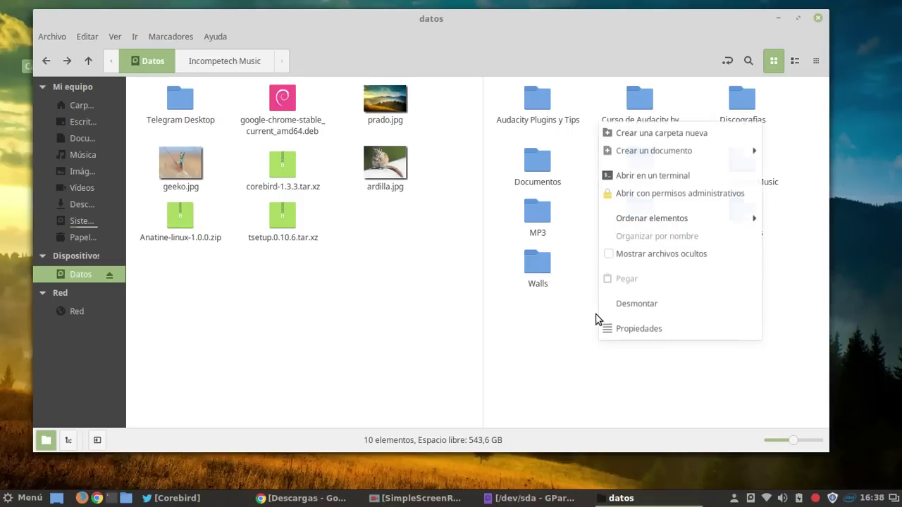
left_click(637, 132)
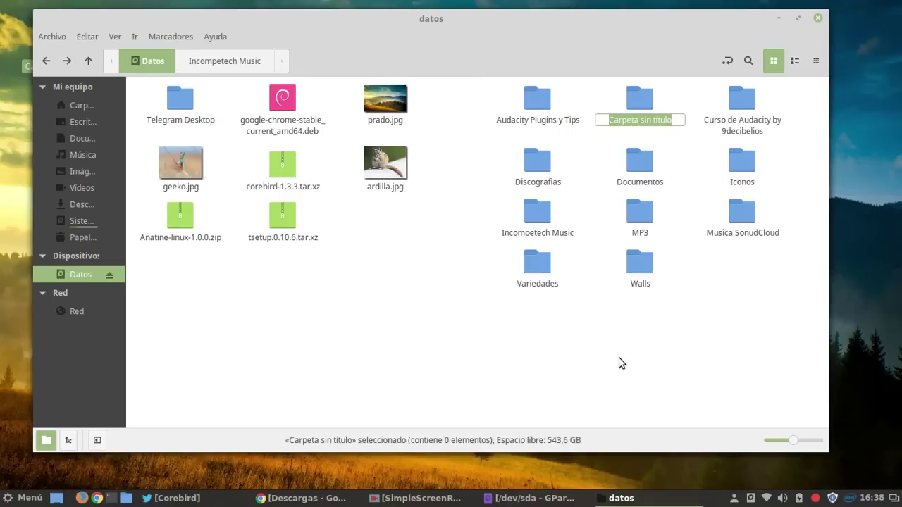
type("So")
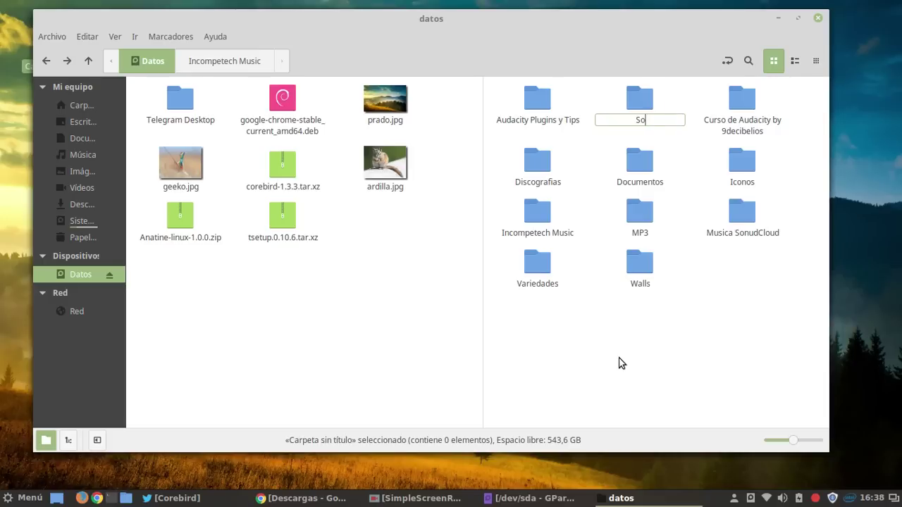
type("ftware Mint")
type("Deb")
left_click(646, 359)
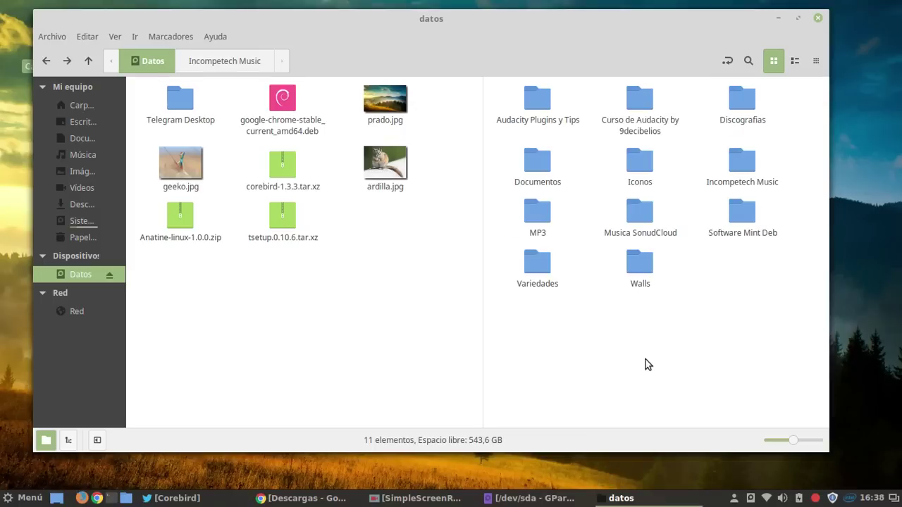
Open the Software Mint Deb folder and copy google-chrome-stable_current_amd64.deb into it from Descargas
double_click(743, 214)
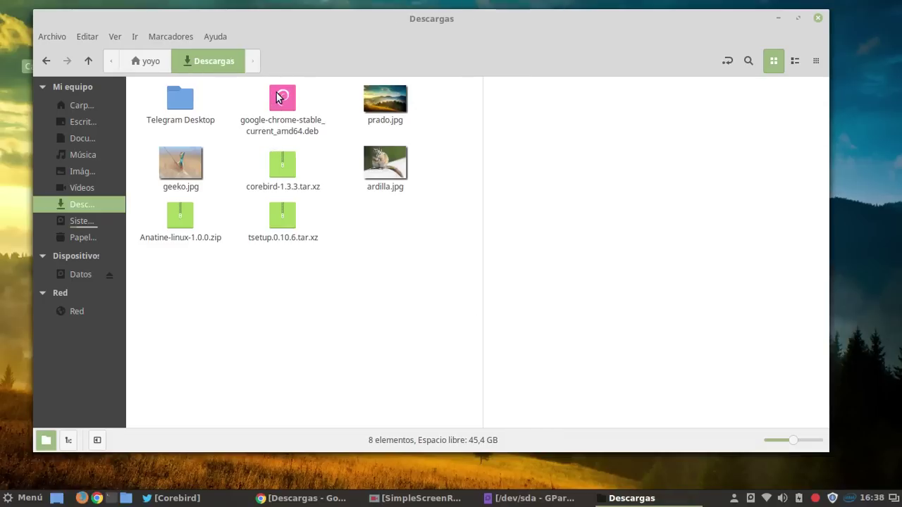
left_click_drag(278, 98, 616, 281)
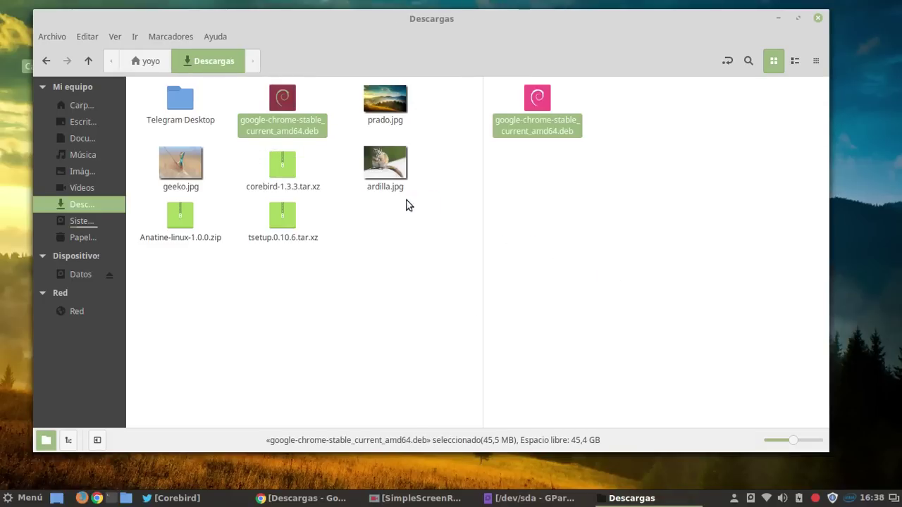
left_click(557, 235)
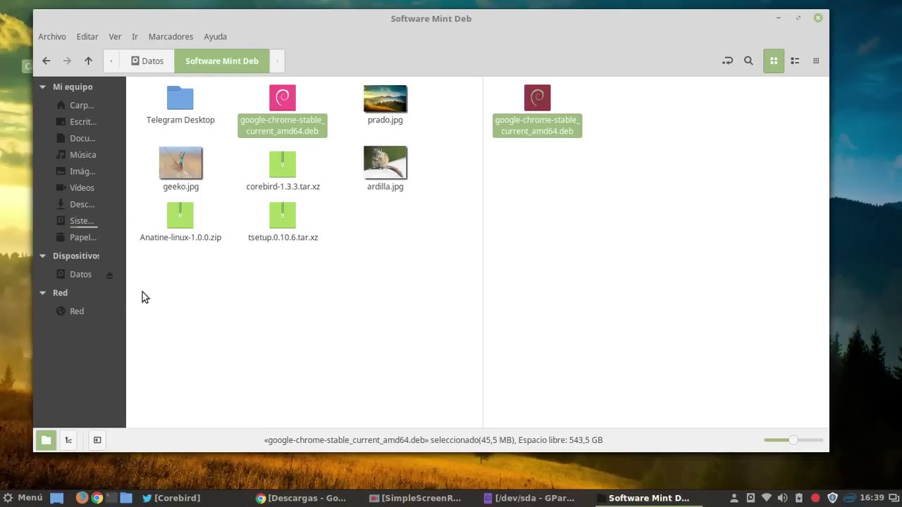
Go back to the Datos root and reopen Software Mint Deb to check the copied Chrome package
left_click(74, 272)
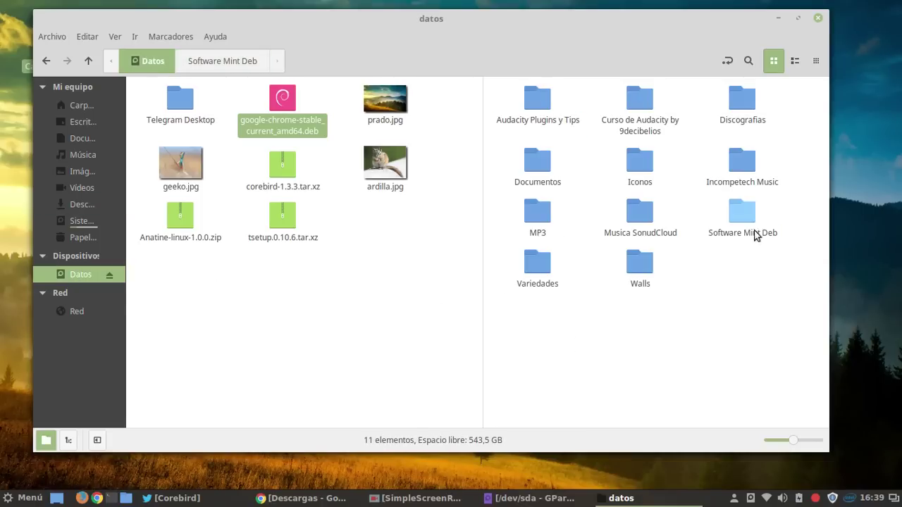
double_click(742, 211)
left_click(540, 105)
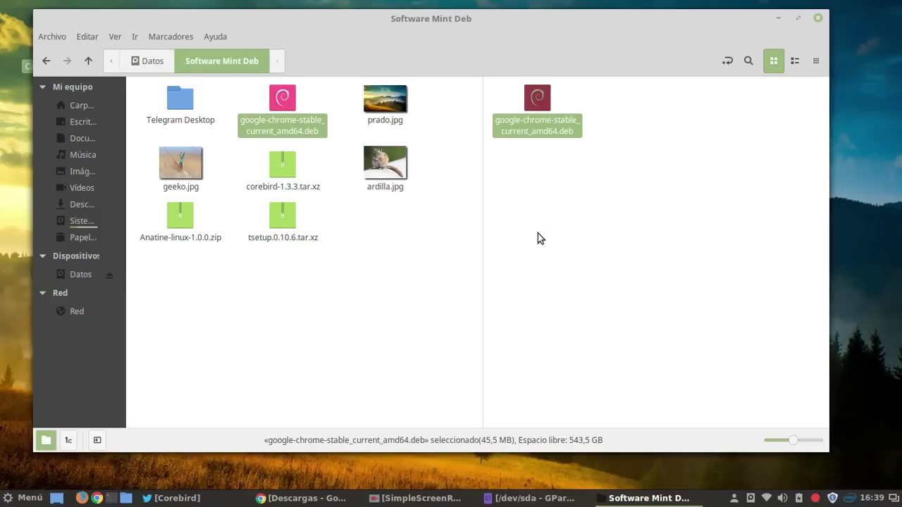
left_click(557, 244)
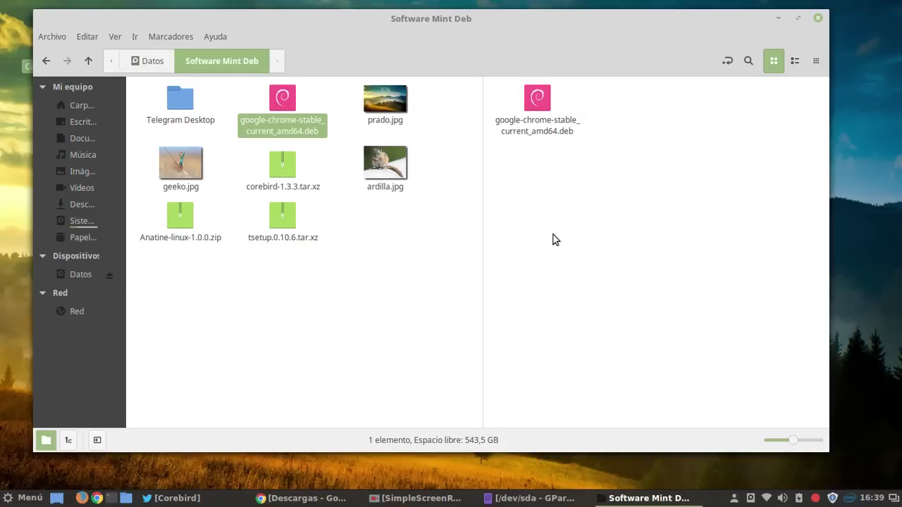
Permanently delete the original google-chrome-stable_current_amd64.deb from the Descargas folder, keeping the copy on Datos
left_click(288, 114)
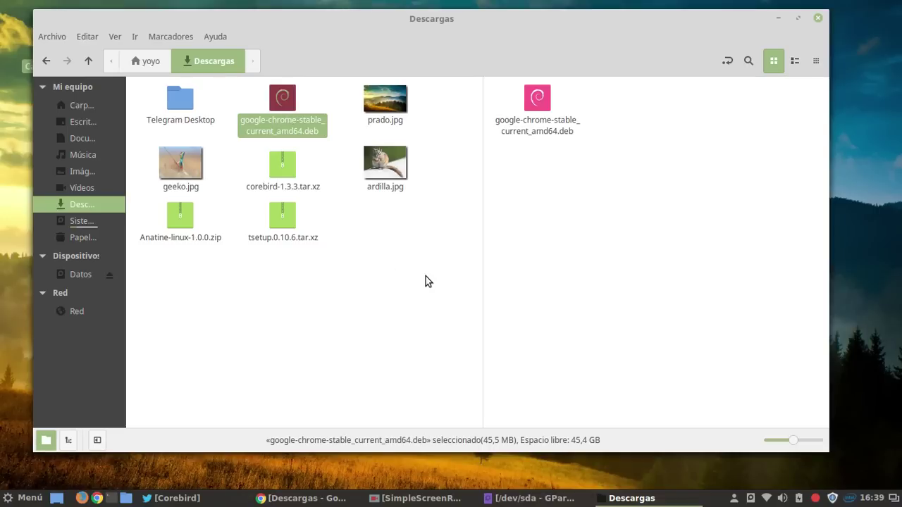
left_click(423, 279)
left_click(272, 96)
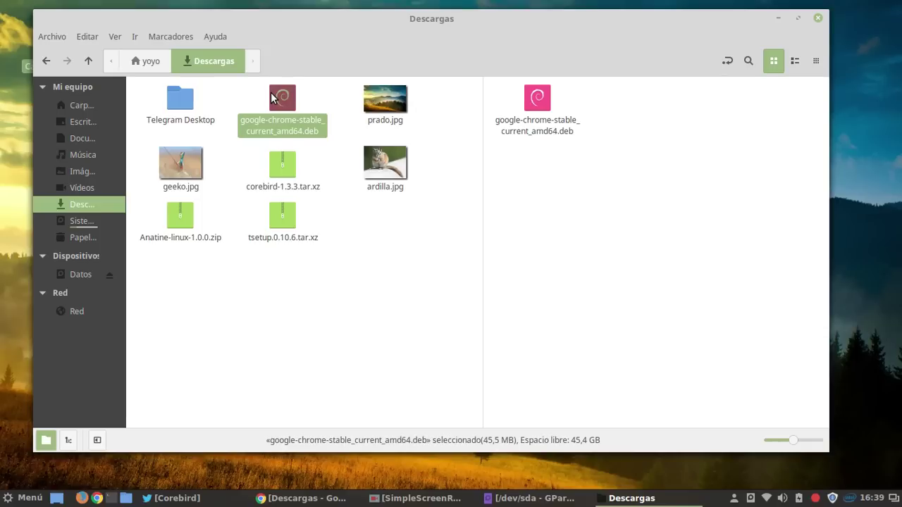
right_click(281, 106)
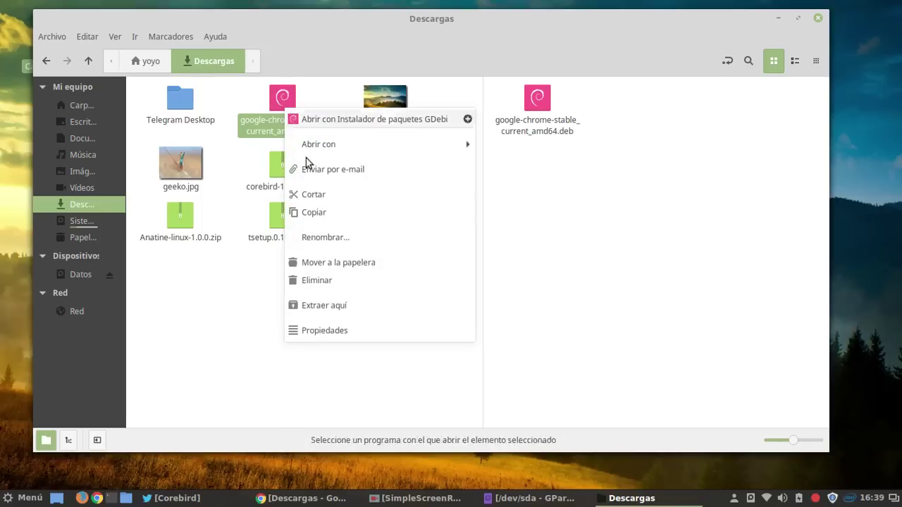
left_click(321, 282)
left_click(530, 291)
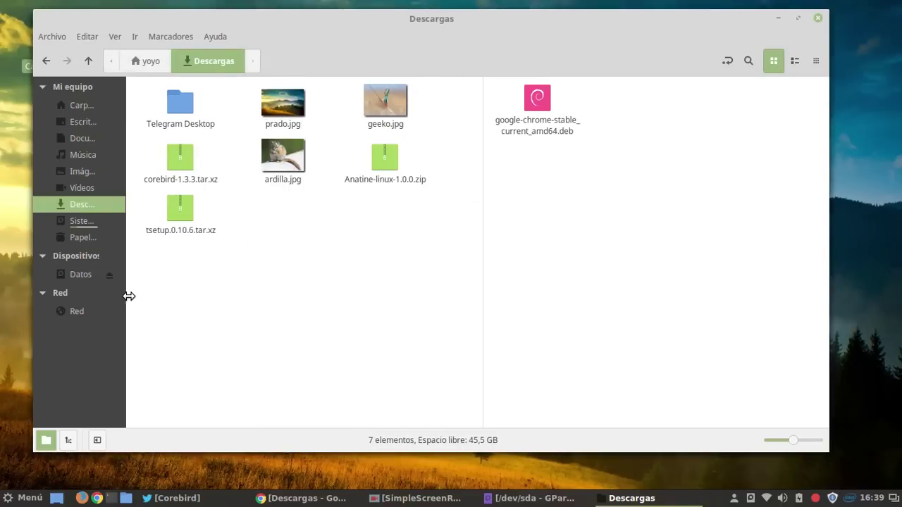
Widen the places sidebar enough to read its full folder names, and point out the Chrome package in Software Mint Deb
left_click_drag(126, 299, 164, 304)
left_click(582, 266)
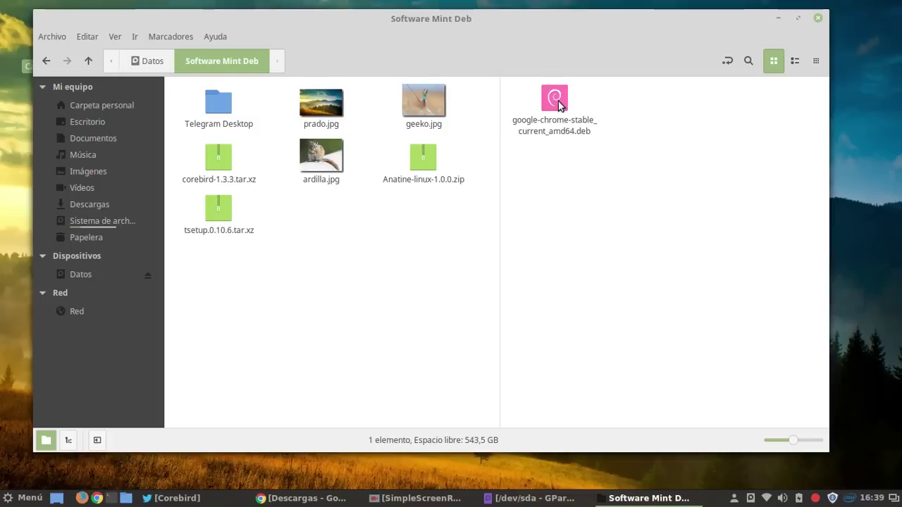
left_click(555, 102)
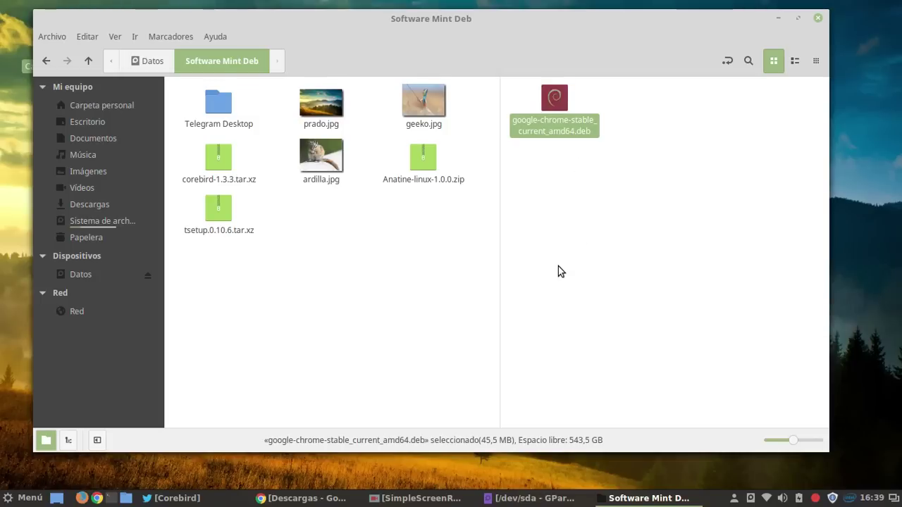
left_click(626, 275)
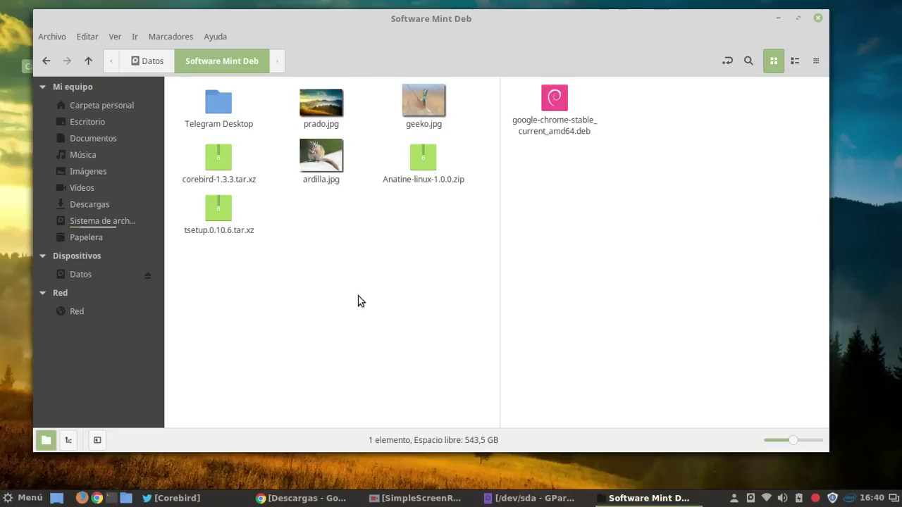
Open the Walls folder on the Datos partition and look through its wallpaper images
left_click(84, 274)
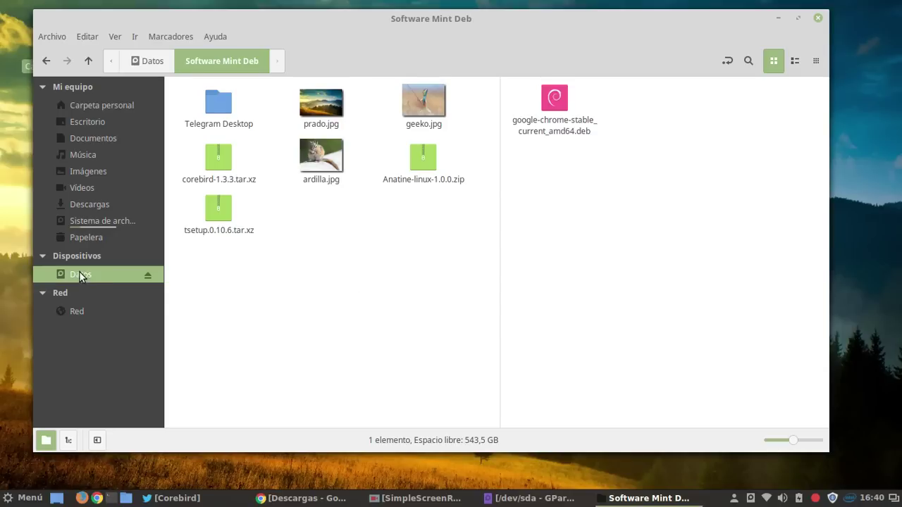
left_click(611, 334)
double_click(655, 263)
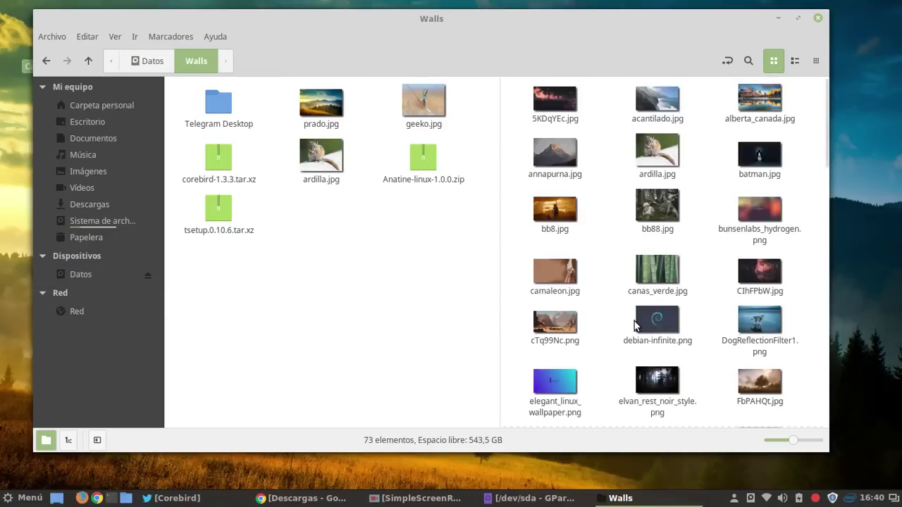
scroll(679, 308, "down", 1)
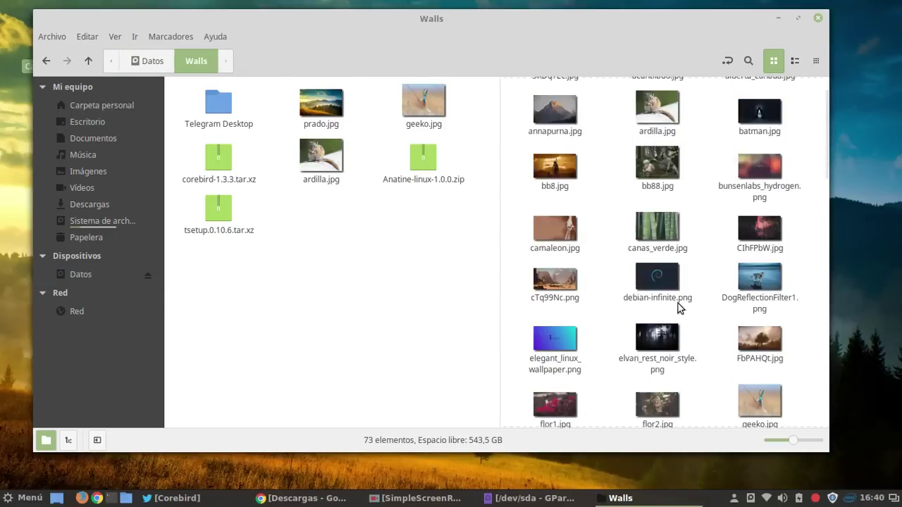
scroll(688, 299, "down", 5)
scroll(691, 298, "up", 6)
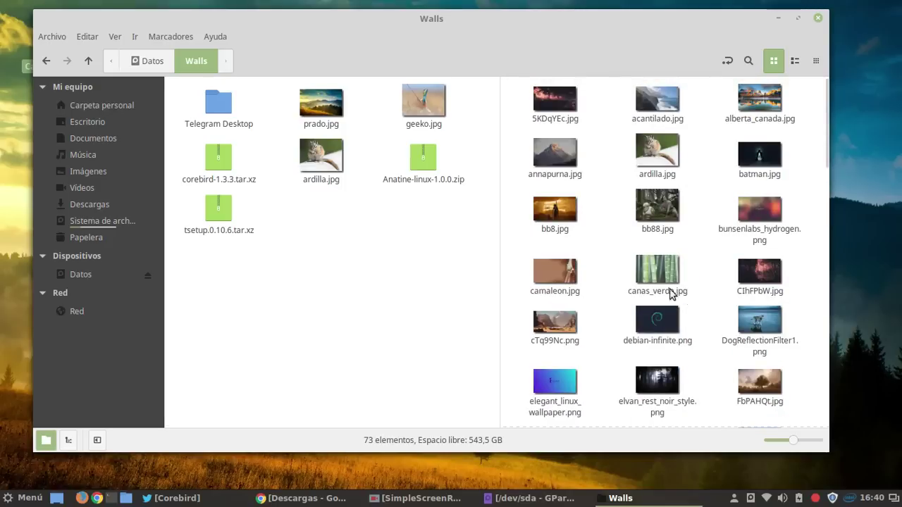
Switch to Chrome and load the subreddit reddit.com/r/wallpapers in place of the downloads page
left_click(262, 498)
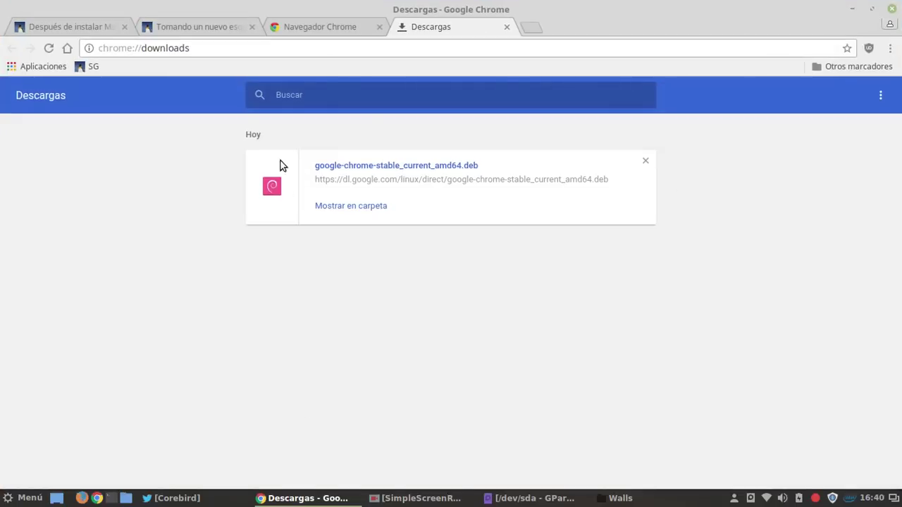
left_click_drag(269, 50, 26, 29)
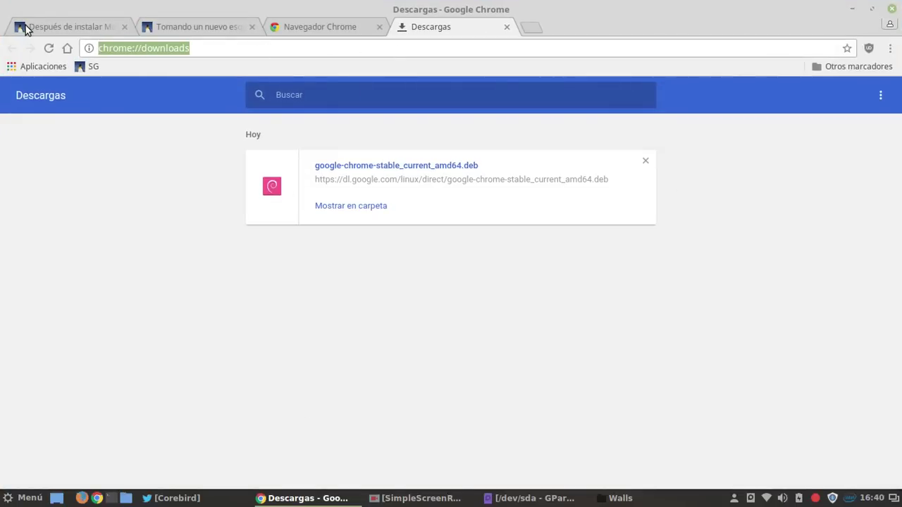
type("reddit")
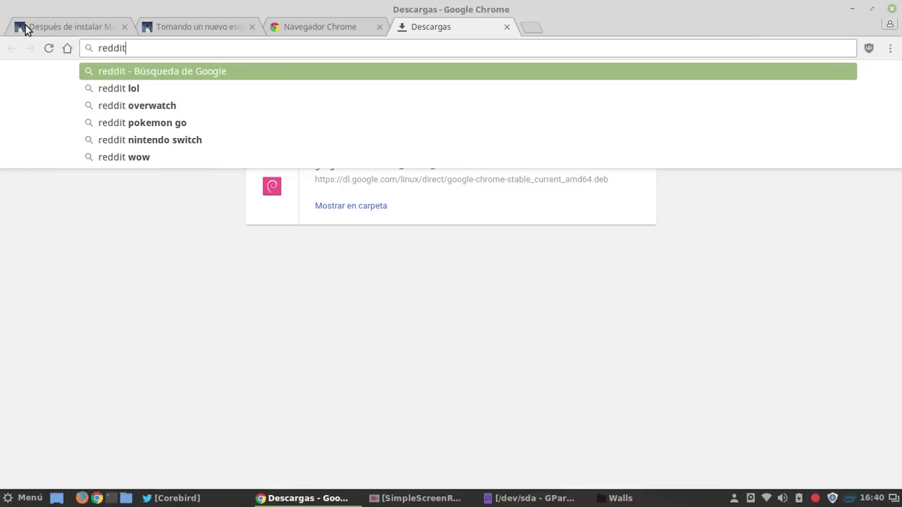
type(".com/")
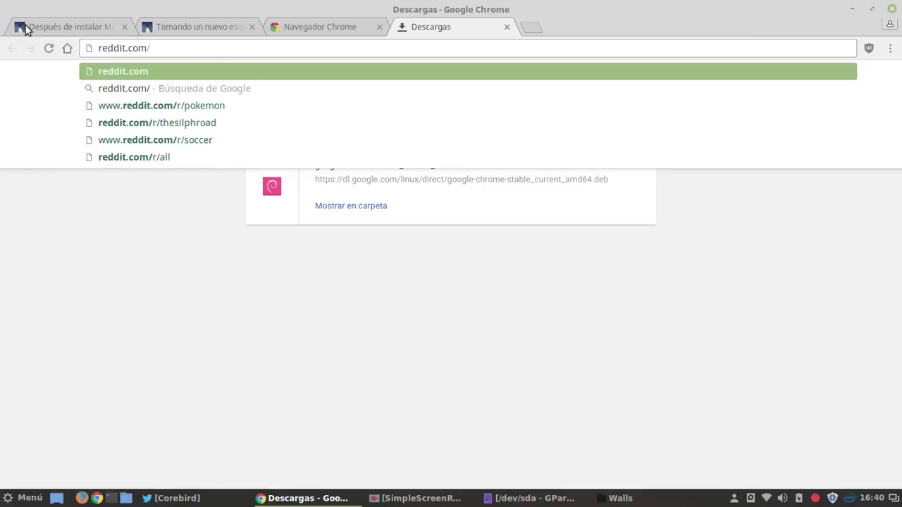
type("r/")
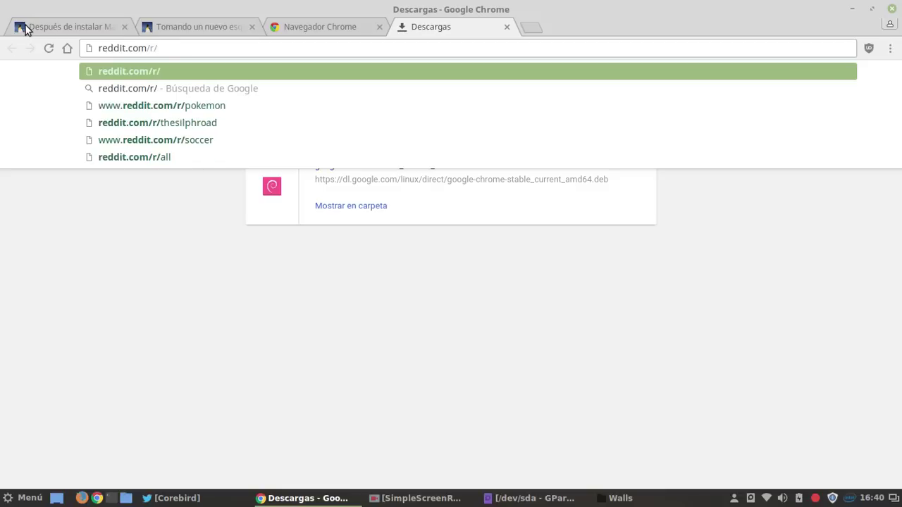
type("wallpapers")
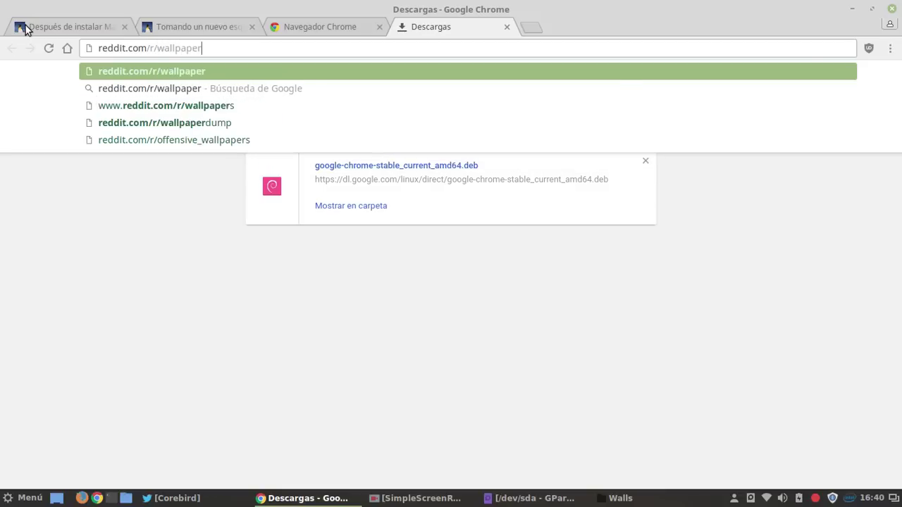
key("Return")
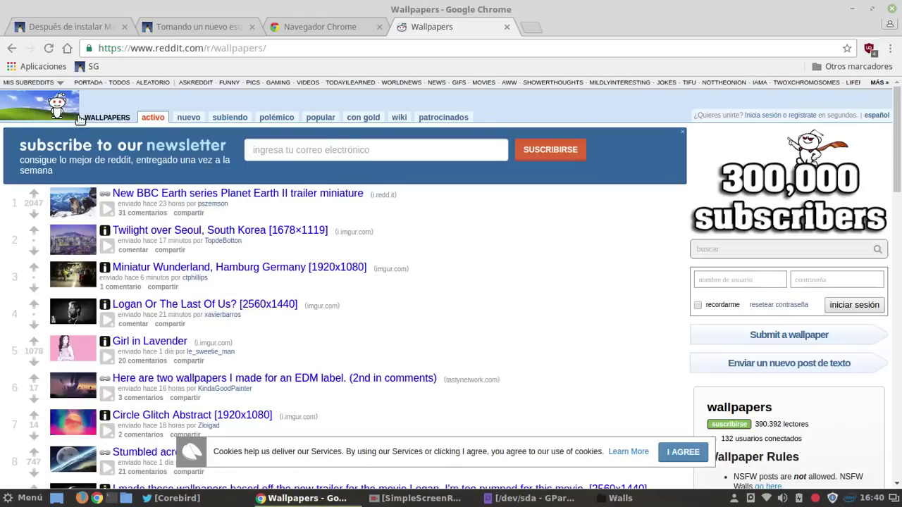
View the "Girl in Lavender" wallpaper at full size and return to the list of wallpaper posts
scroll(183, 220, "down", 1)
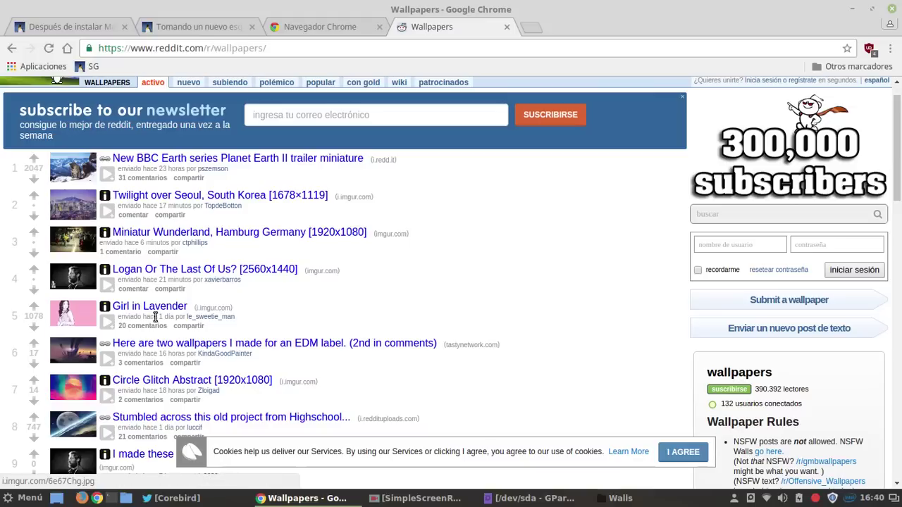
left_click(84, 320)
left_click(277, 223)
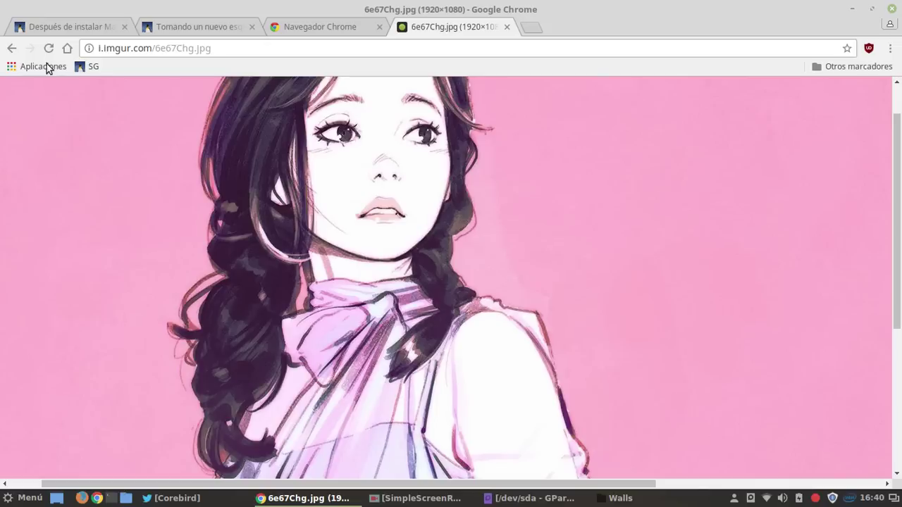
left_click(11, 48)
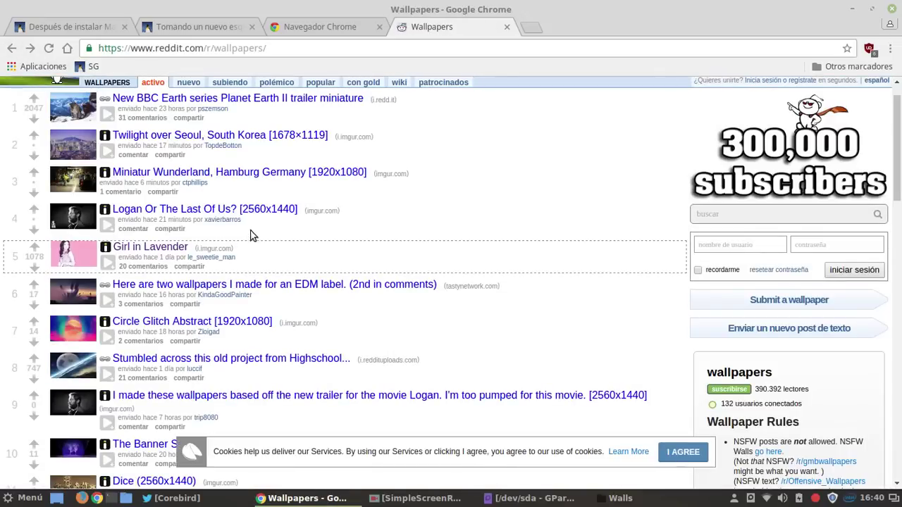
Open the "Logan Or The Last Of Us?" wallpaper post and enlarge its image
scroll(332, 237, "down", 3)
scroll(95, 219, "up", 3)
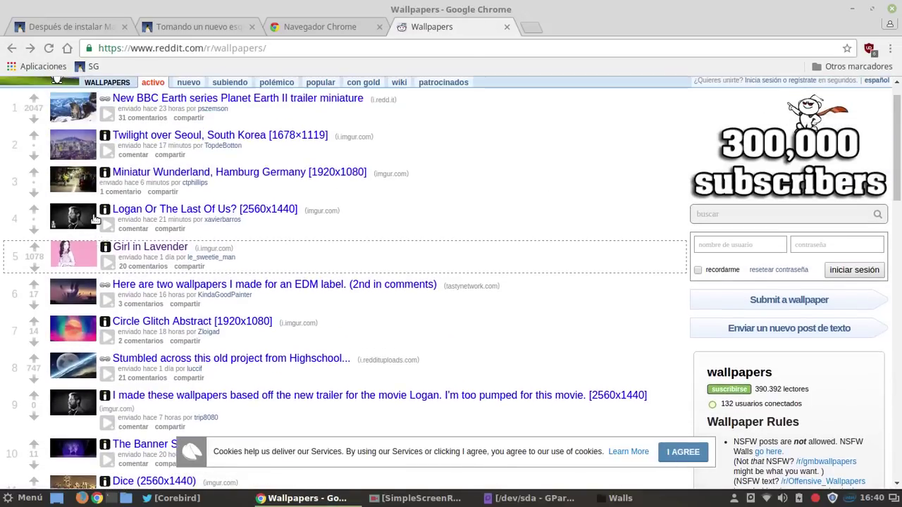
left_click(81, 218)
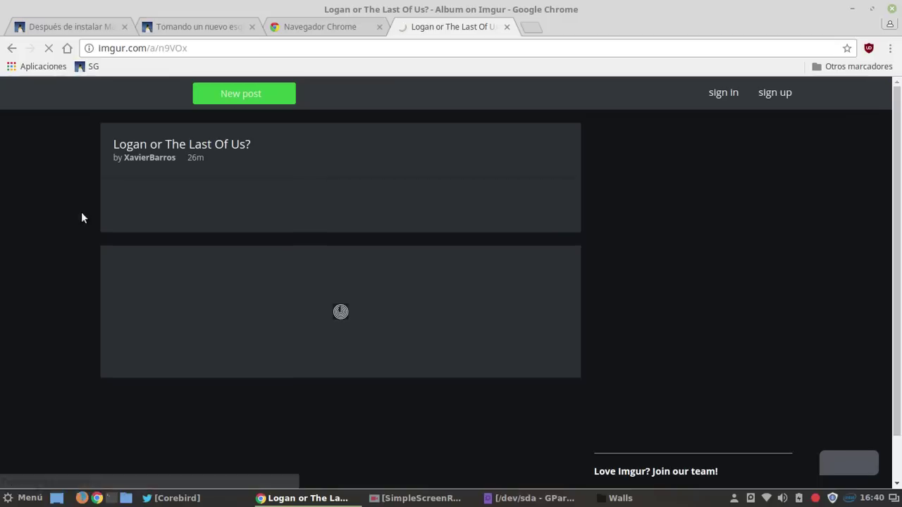
scroll(122, 196, "down", 2)
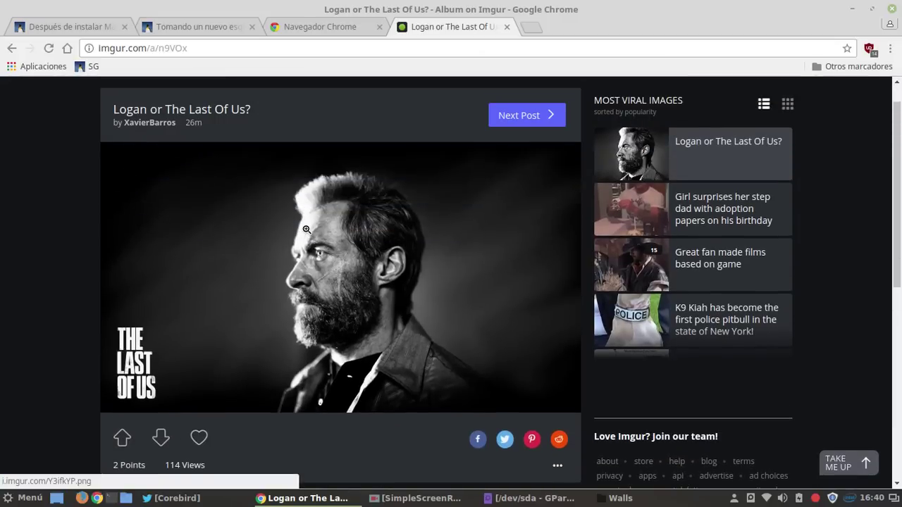
left_click(307, 230)
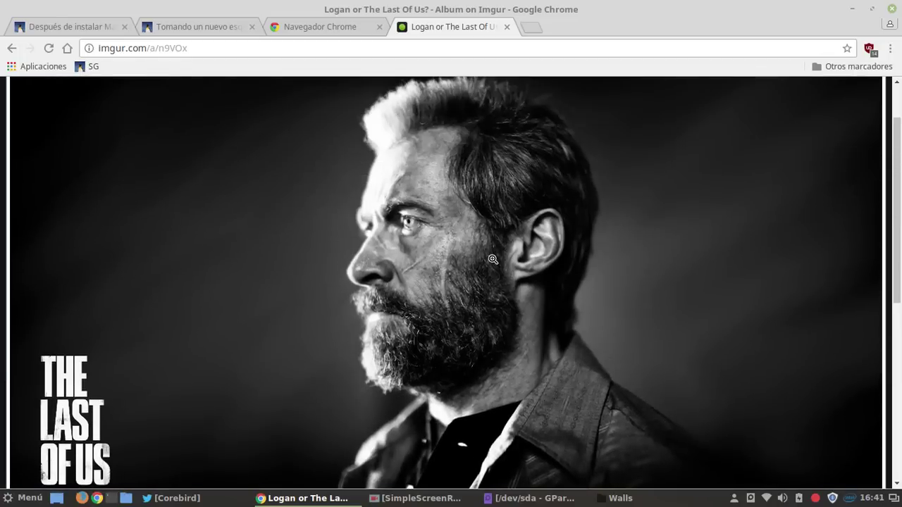
Save the enlarged wallpaper image as Y3ifkYP.png in the Descargas folder
right_click(493, 260)
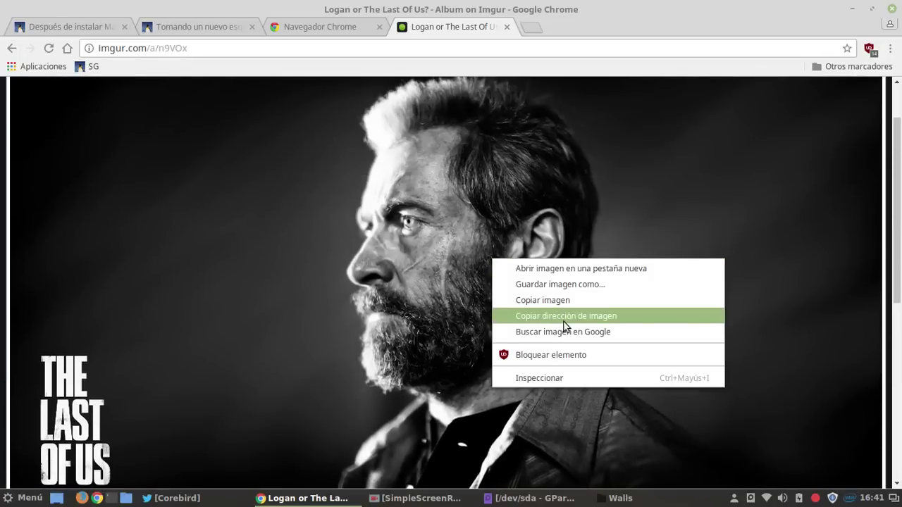
left_click(553, 285)
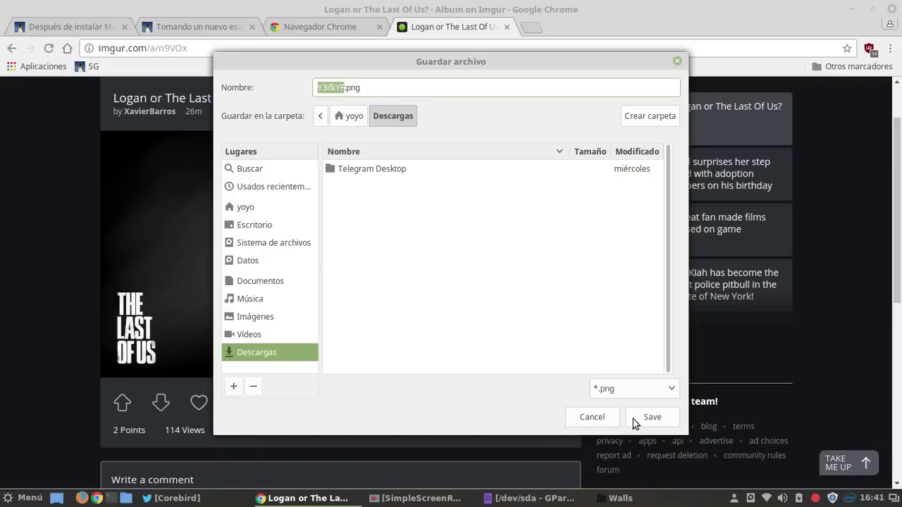
left_click(656, 420)
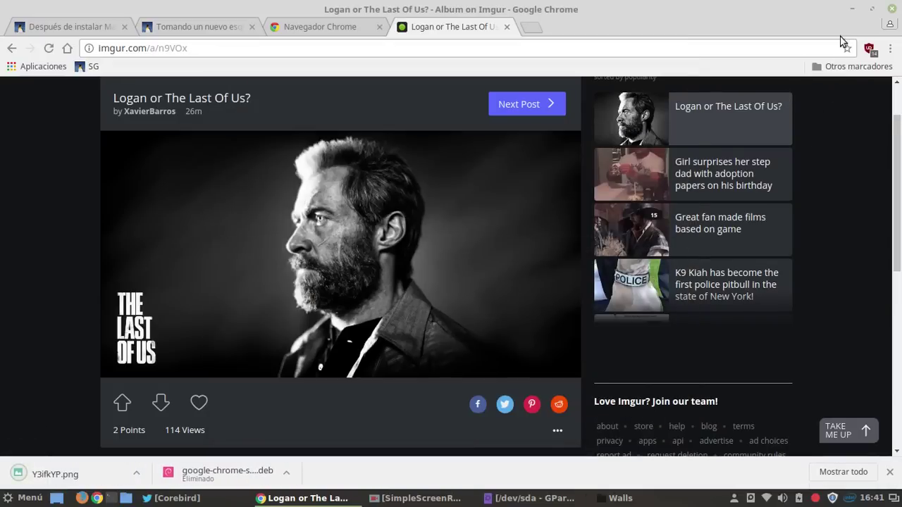
Return to the file manager and view the downloaded Y3ifkYP.png from Descargas, closing the image viewer when done
left_click(855, 9)
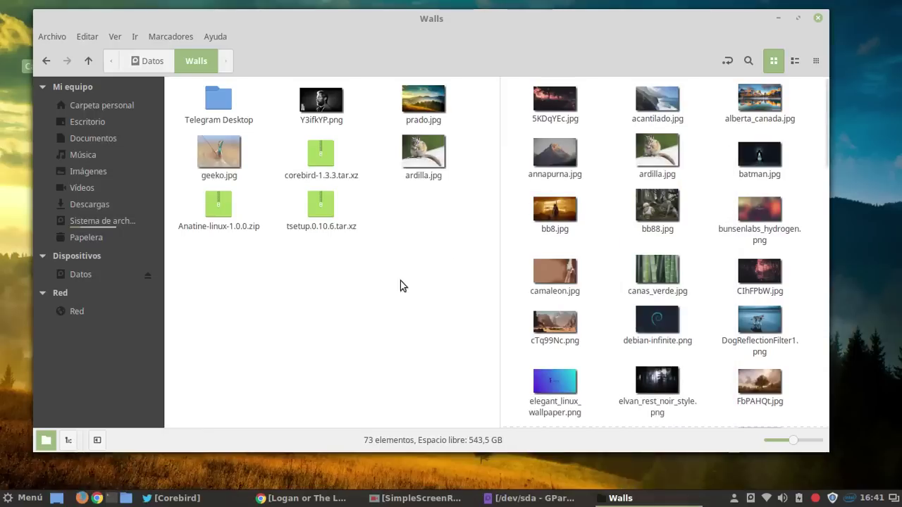
left_click(388, 289)
double_click(323, 106)
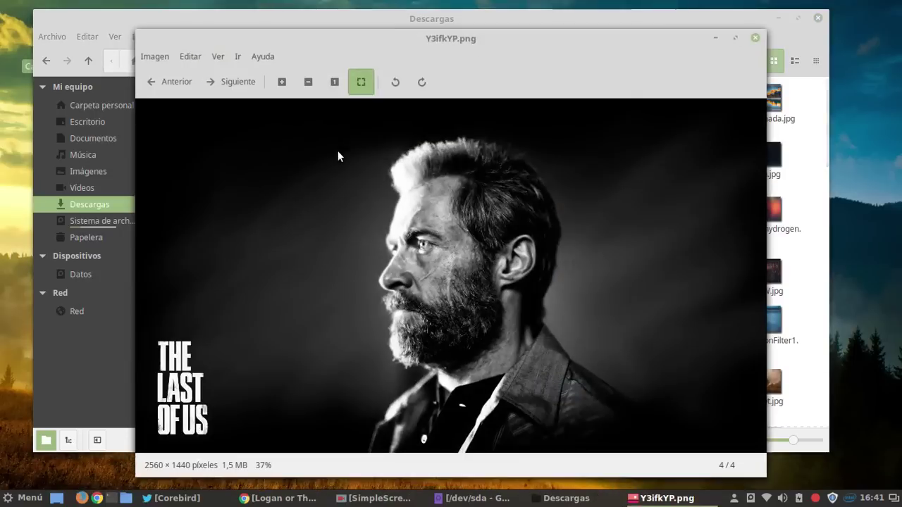
left_click(754, 38)
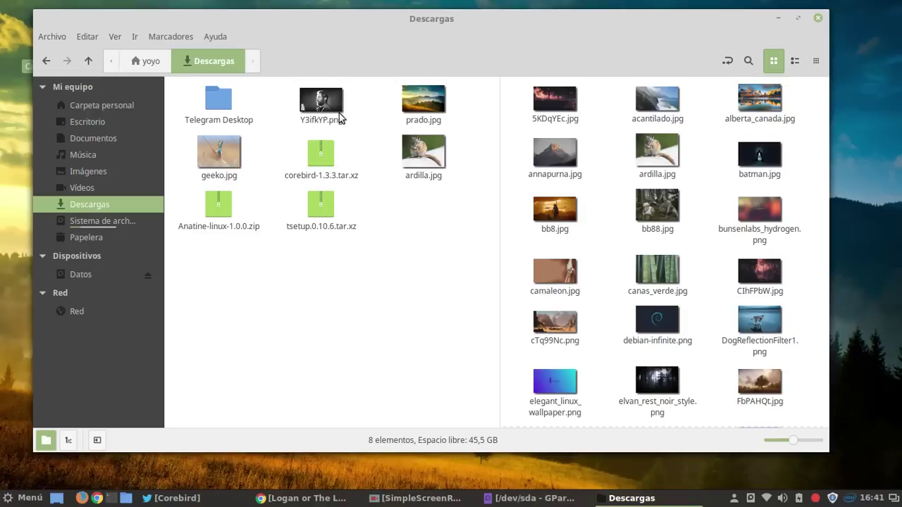
Go to the root of the Datos partition in the second pane and reopen its Walls folder
left_click(595, 362)
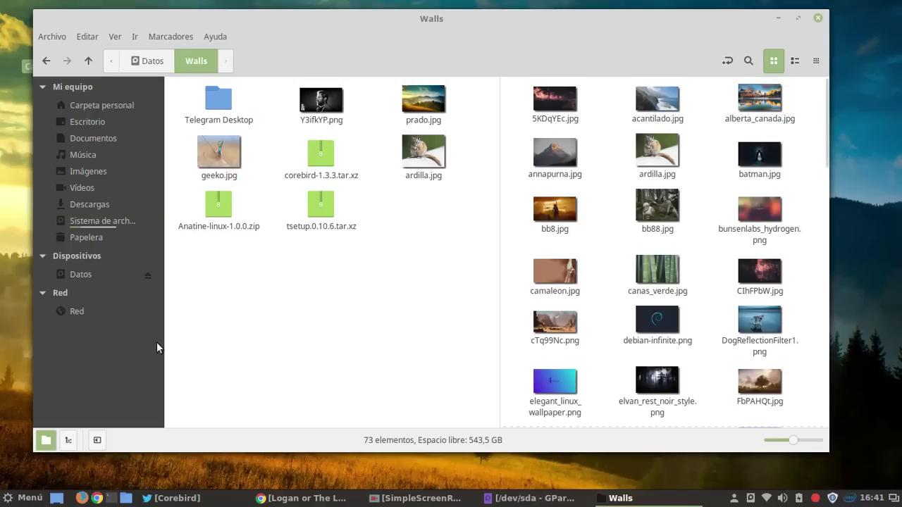
left_click(80, 273)
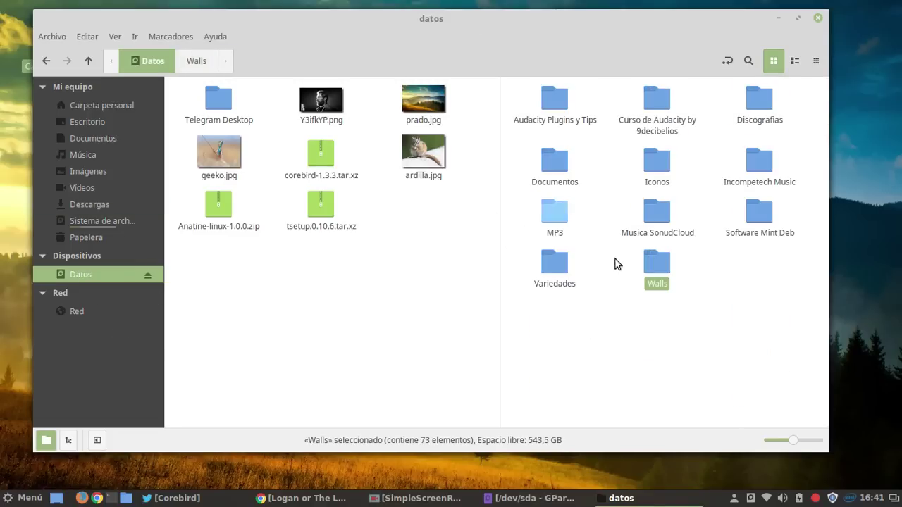
left_click(722, 386)
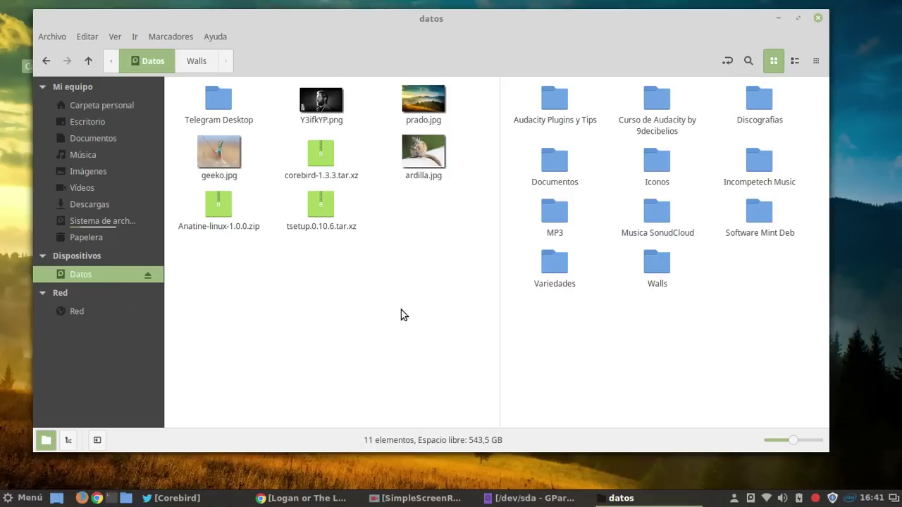
double_click(655, 261)
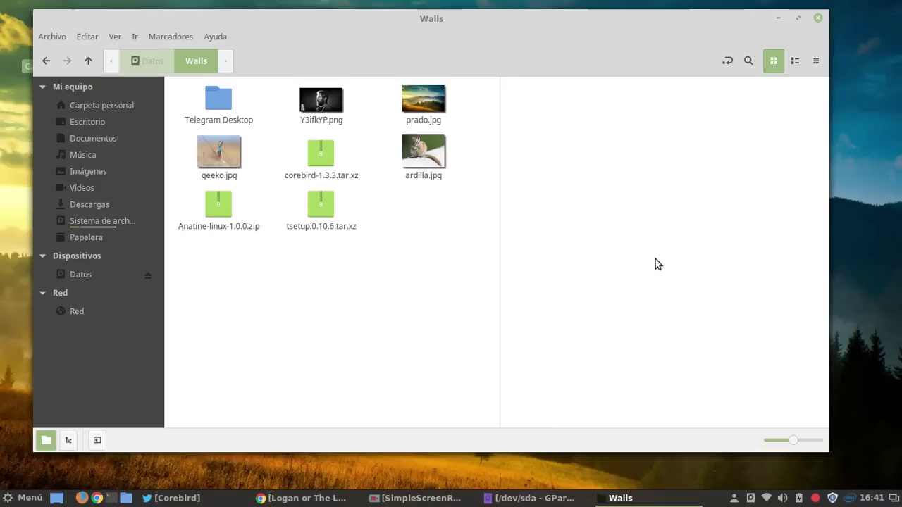
Copy Y3ifkYP.png from the Descargas folder into the Walls folder on the Datos partition
left_click(323, 104)
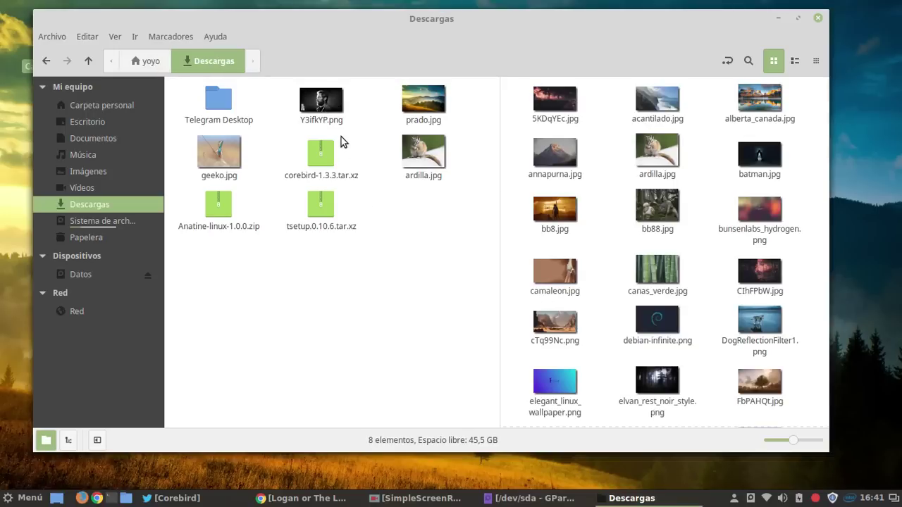
left_click(333, 111)
left_click_drag(333, 111, 610, 264)
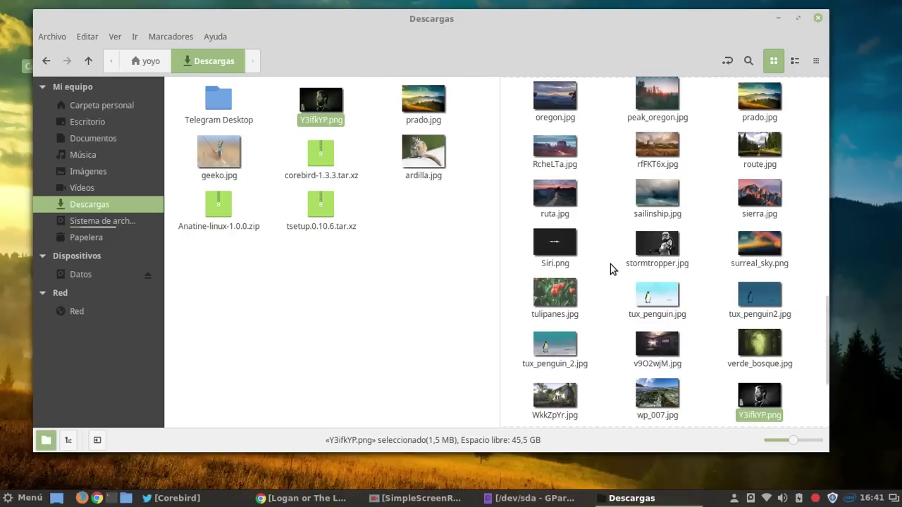
View the copy of Y3ifkYP.png in the Walls folder to check it, and close the image viewer
left_click(752, 400)
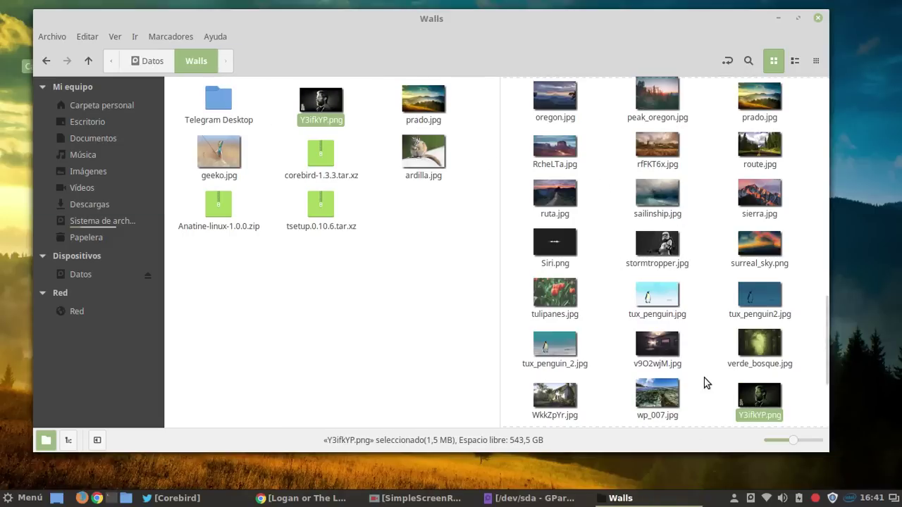
double_click(760, 396)
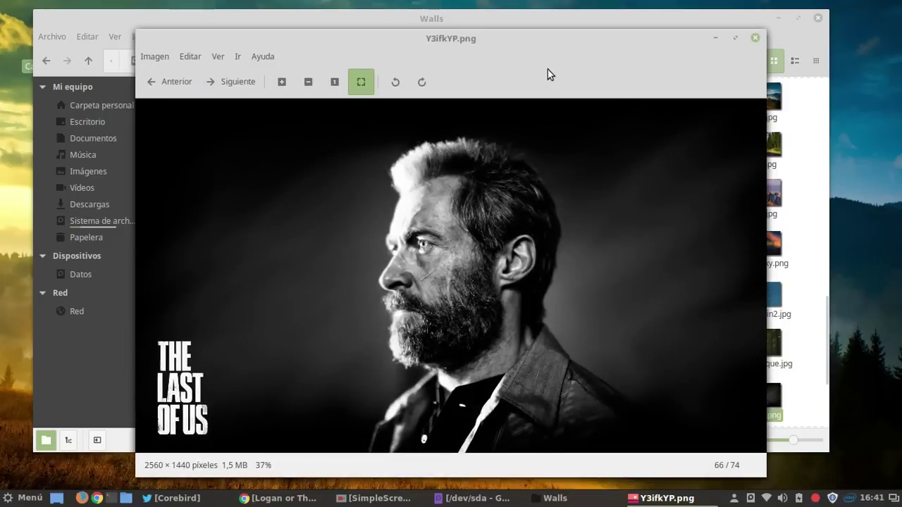
left_click(754, 37)
Permanently delete the original Y3ifkYP.png from the Descargas folder, keeping the copy in Walls
left_click(323, 104)
right_click(323, 104)
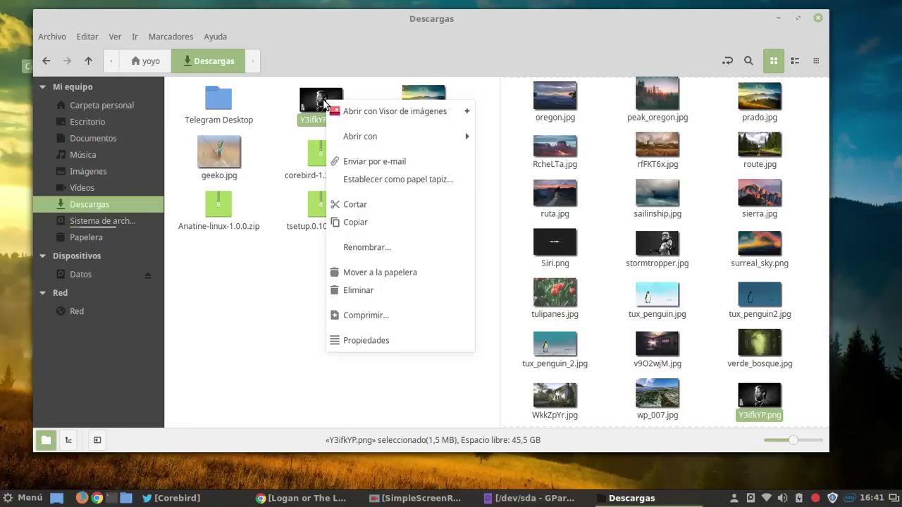
left_click(259, 289)
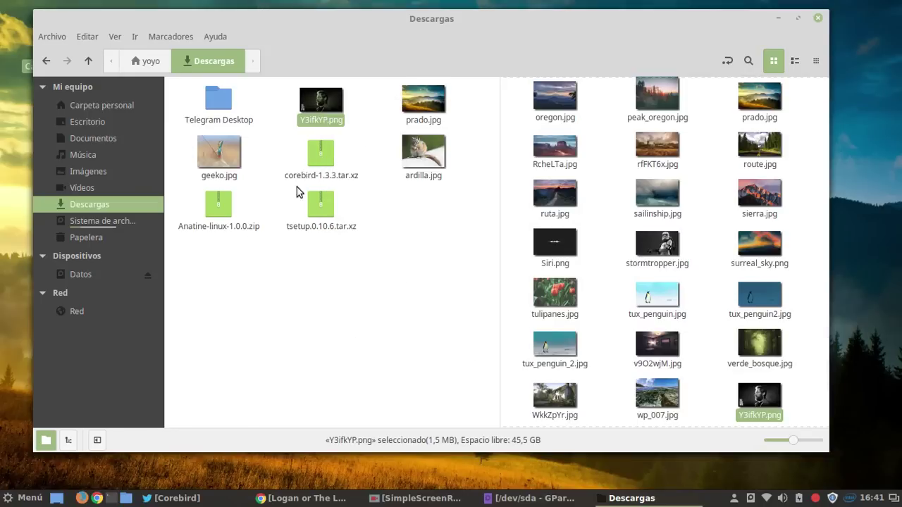
right_click(329, 99)
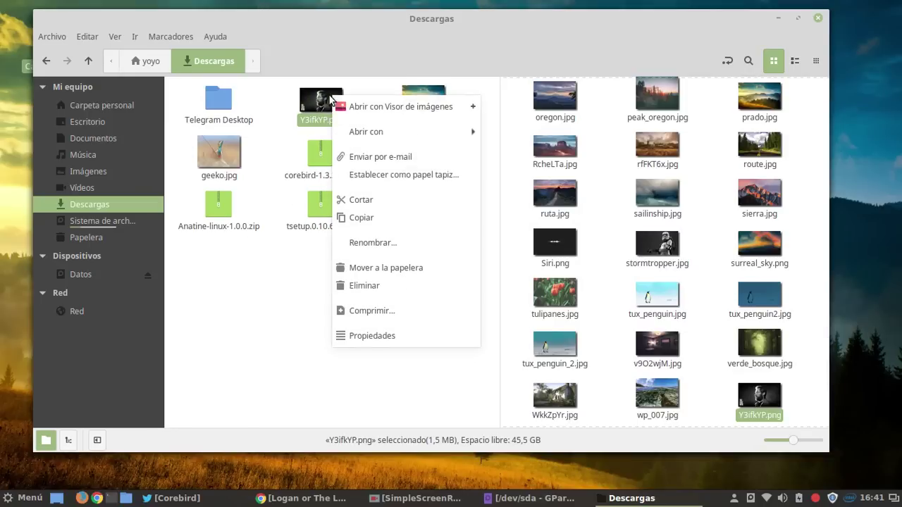
left_click(374, 289)
left_click(470, 296)
left_click(582, 321)
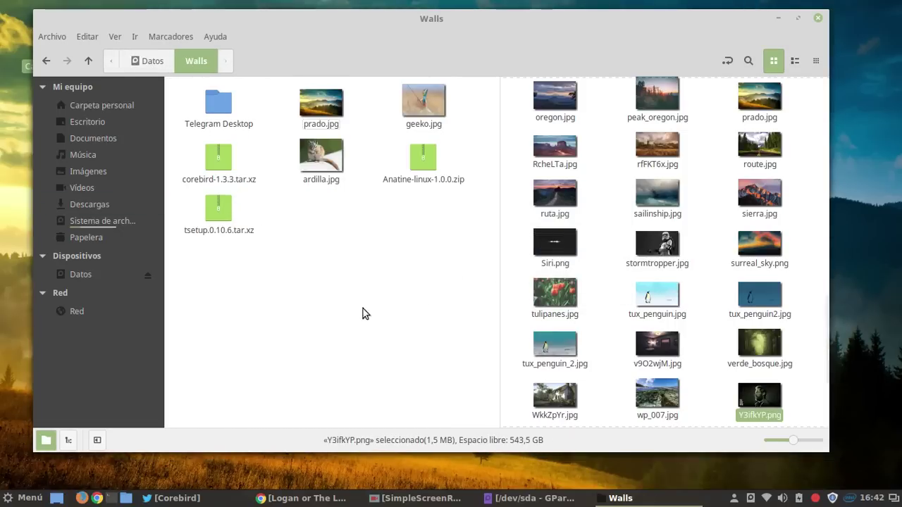
Show the Datos root beside the Carpeta personal folder to compare them, and open Vídeos in the personal folder
left_click(80, 274)
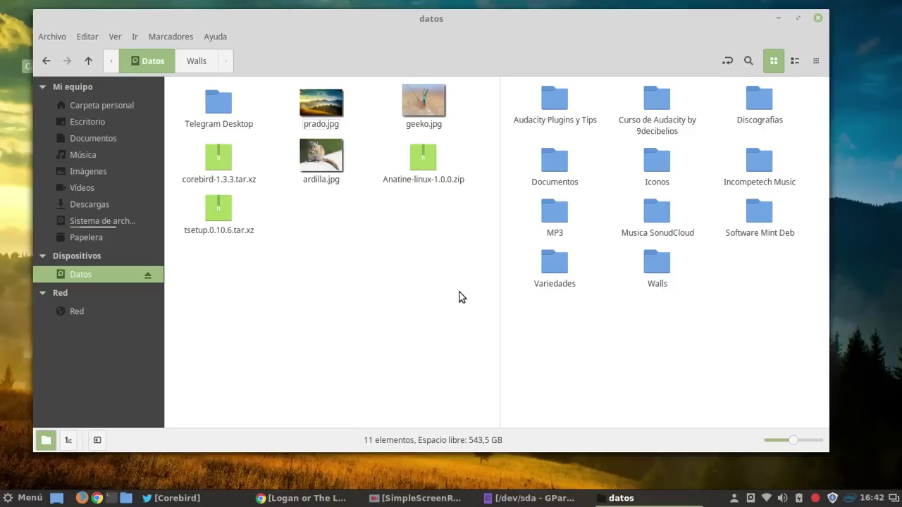
left_click(258, 265)
left_click(91, 103)
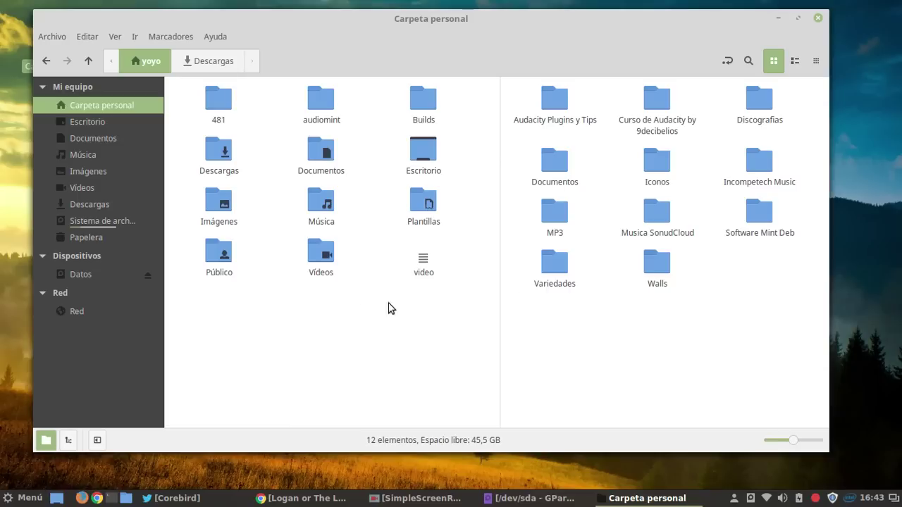
left_click(596, 323)
left_click(363, 326)
double_click(323, 254)
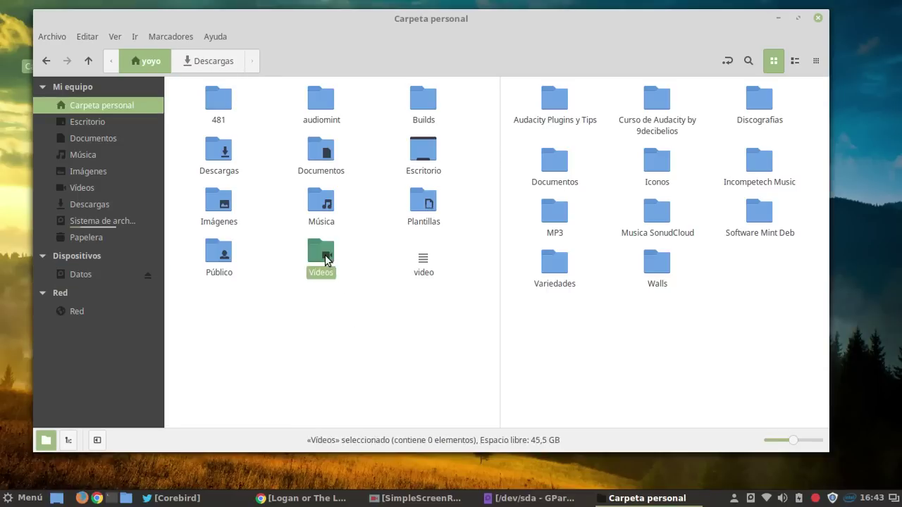
View the contents of the Imágenes folder and return to the personal folder beside the Datos root
left_click(149, 62)
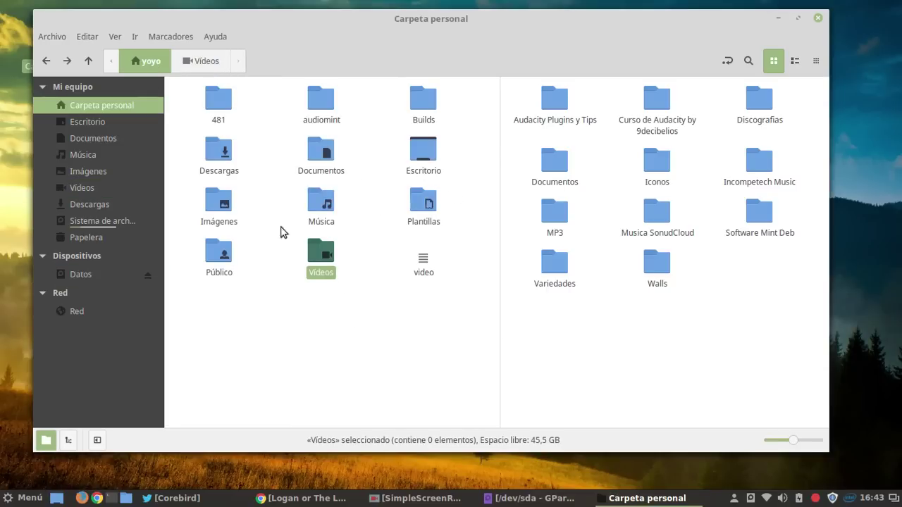
double_click(217, 211)
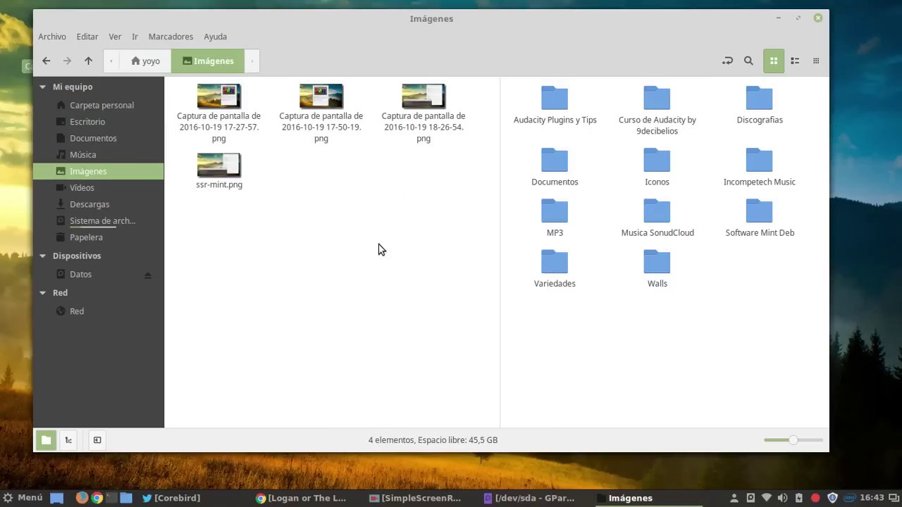
left_click(150, 61)
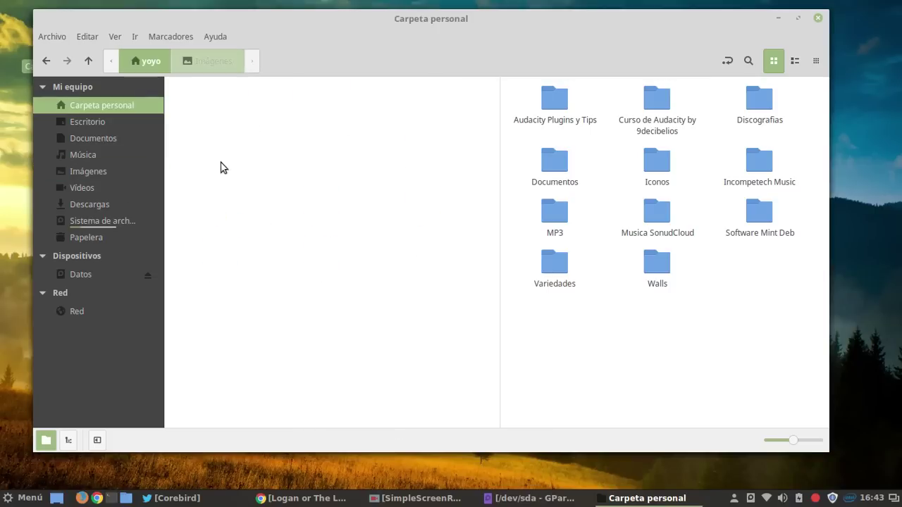
left_click(350, 308)
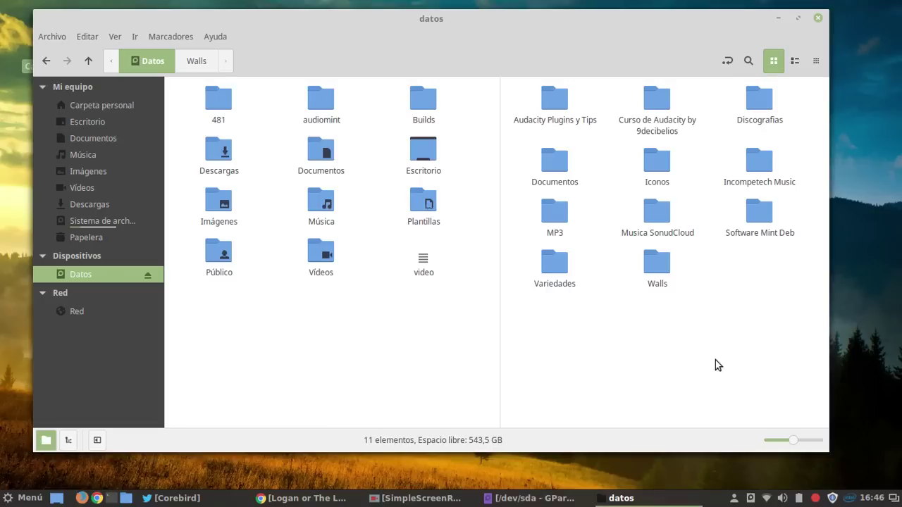
Highlight all the folders in the Datos root to point them out, clear the selection and minimize the file manager
left_click_drag(778, 339, 552, 89)
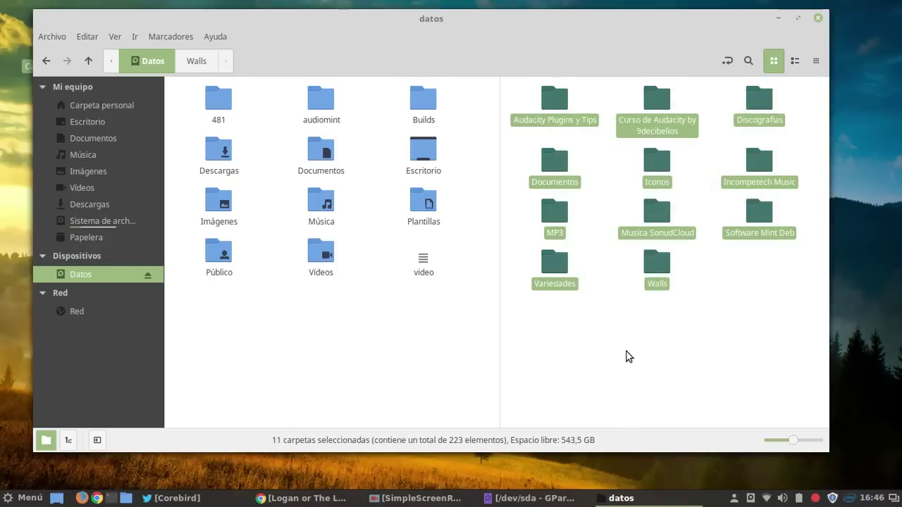
left_click(627, 351)
left_click_drag(775, 327, 557, 88)
left_click(640, 318)
left_click(778, 18)
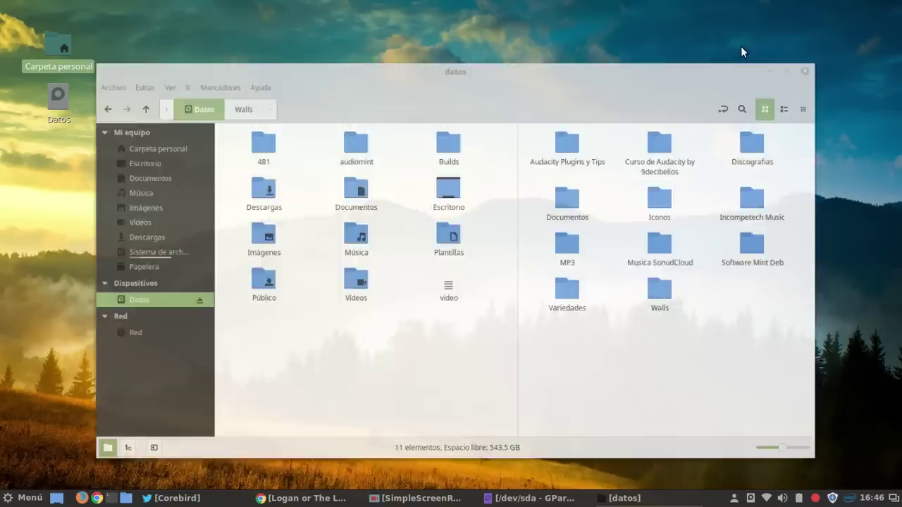
Switch to Chrome and show the Raíz, Home, Swap and Datos partition list in the Deb Linux partitioning article
left_click(306, 499)
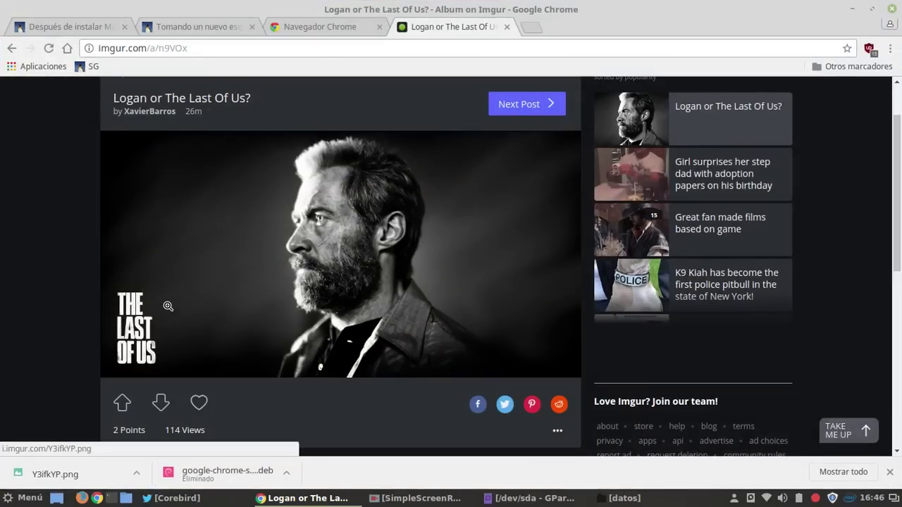
left_click(191, 26)
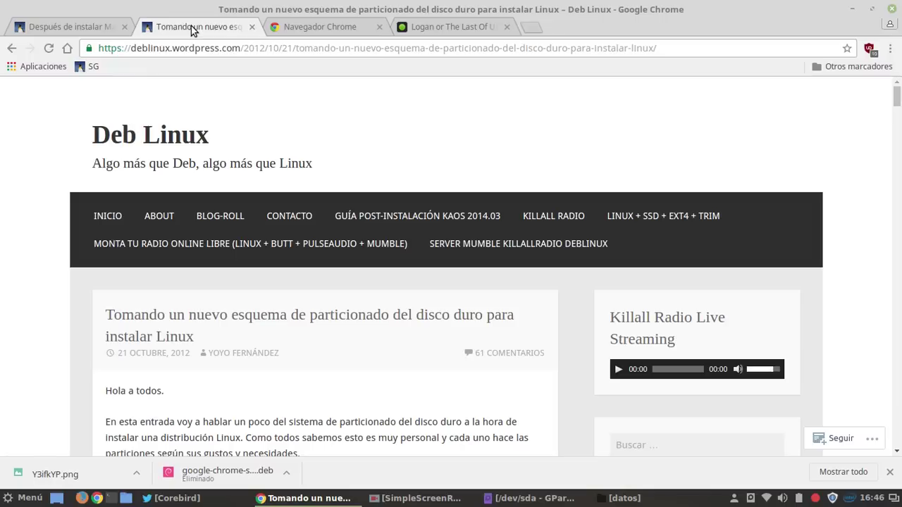
scroll(63, 265, "down", 5)
scroll(63, 262, "down", 10)
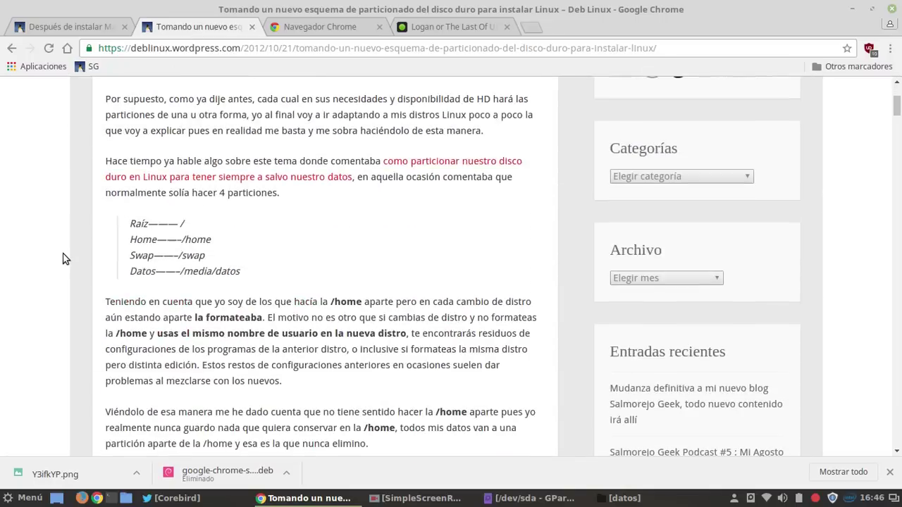
Show the /media/datos permissions reply under the Manjaro 16.08 post and highlight the user name part of its chown command
left_click(62, 26)
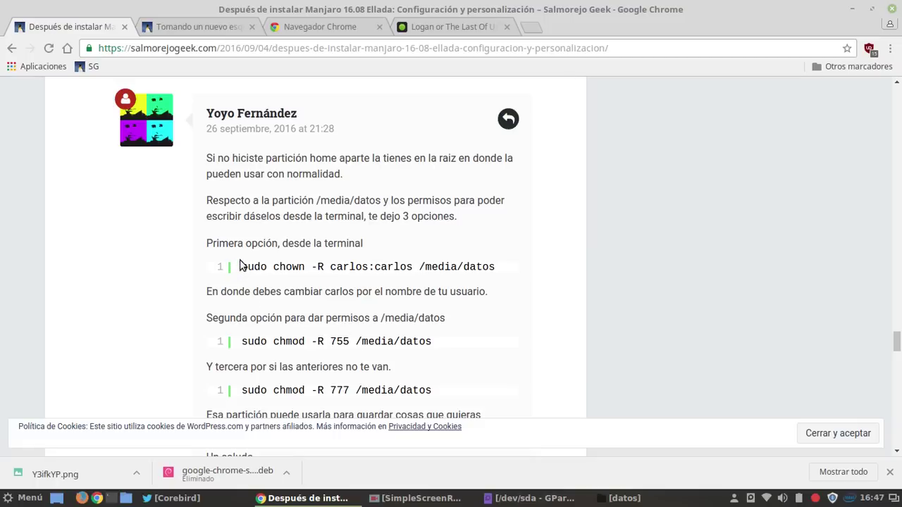
left_click_drag(241, 267, 330, 268)
left_click(255, 277)
left_click_drag(413, 267, 331, 266)
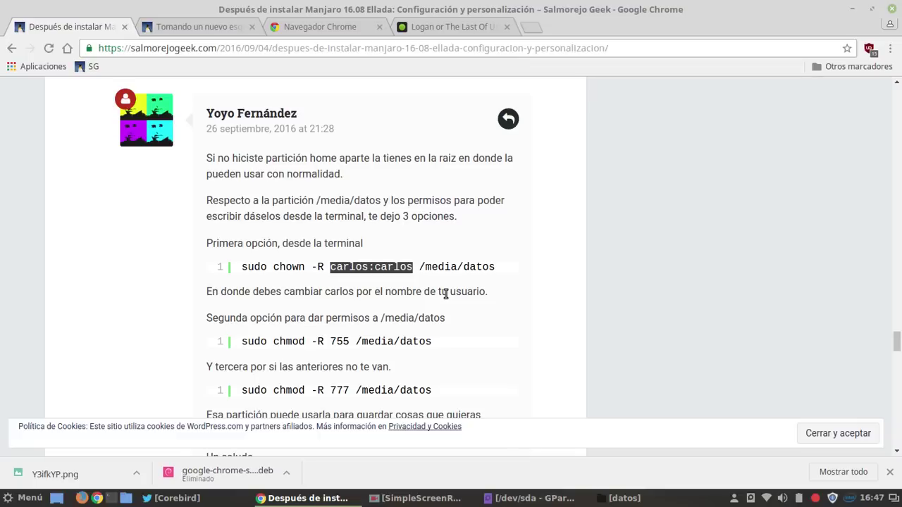
Look at the reader's question above the permissions reply and highlight the whole sudo chown command for /media/datos
scroll(107, 182, "up", 6)
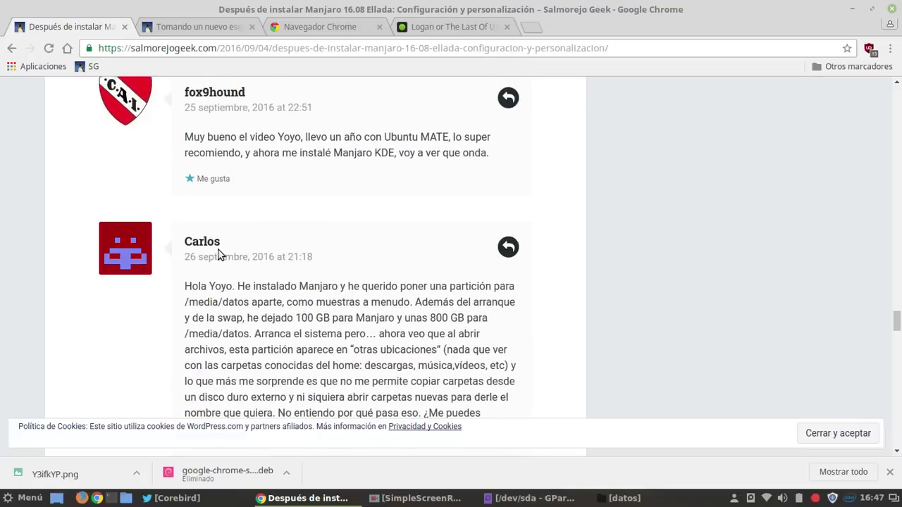
scroll(219, 255, "down", 6)
left_click(497, 321)
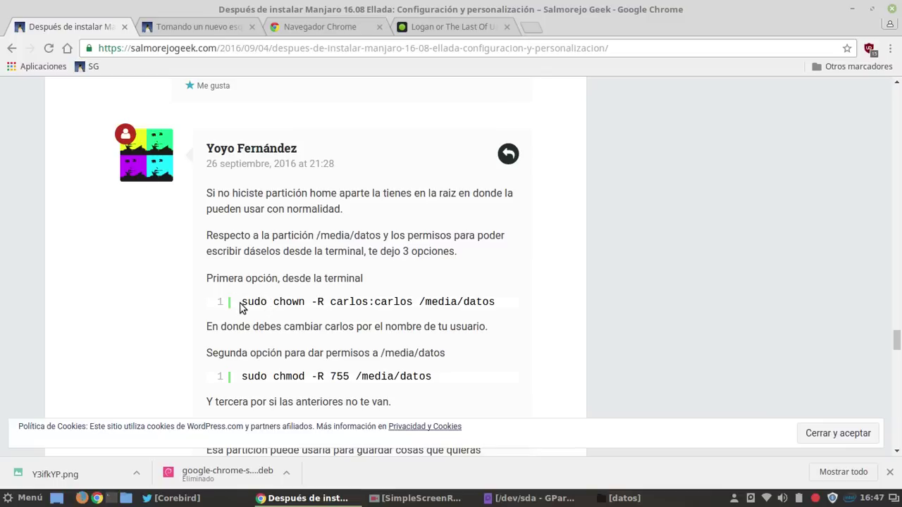
left_click_drag(241, 302, 498, 303)
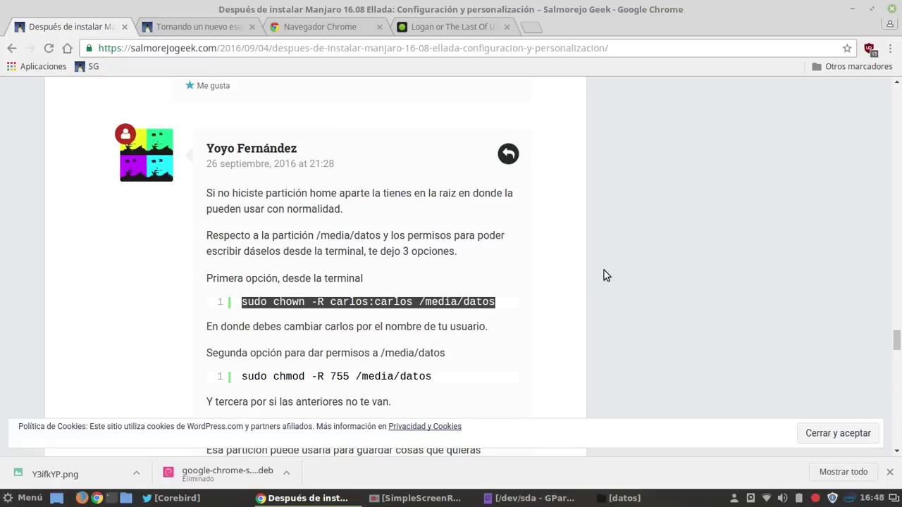
Bring all three permission options for /media/datos into view and point out the chmod 755 command
left_click(159, 319)
scroll(162, 321, "down", 1)
scroll(162, 323, "down", 2)
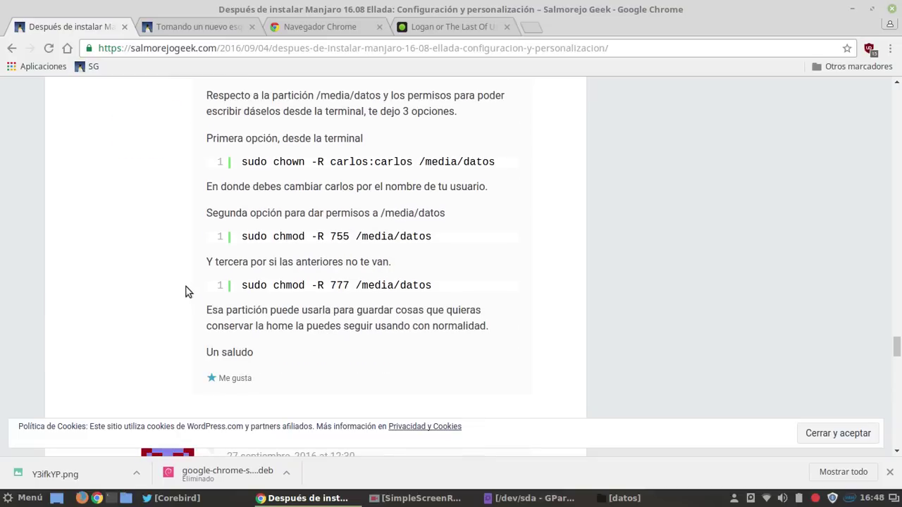
double_click(240, 236)
left_click(505, 176)
Find the reader's follow-up comment of 27 September and highlight its opening lines about the first option
scroll(386, 321, "down", 5)
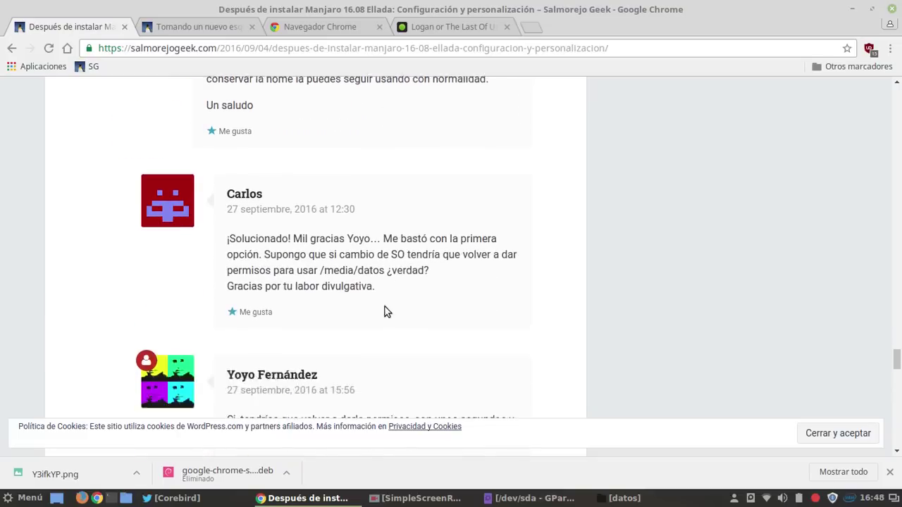
scroll(385, 313, "down", 1)
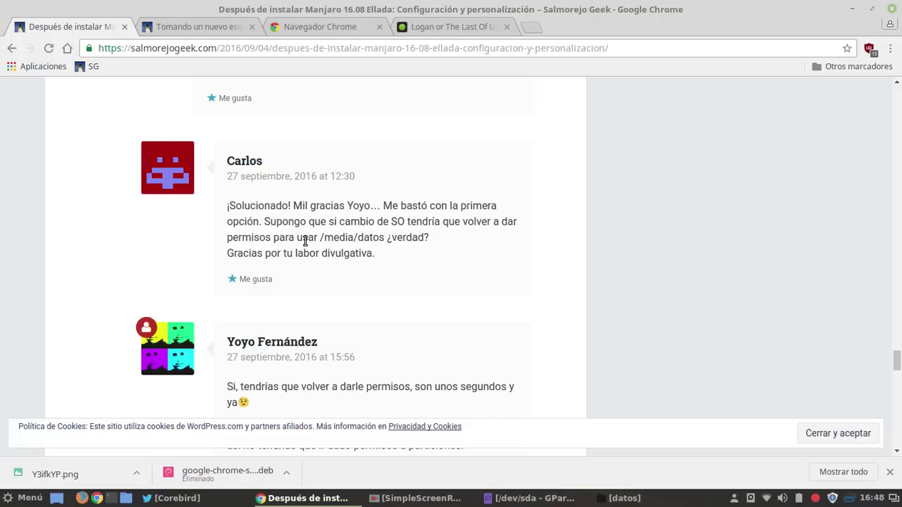
left_click_drag(266, 223, 221, 207)
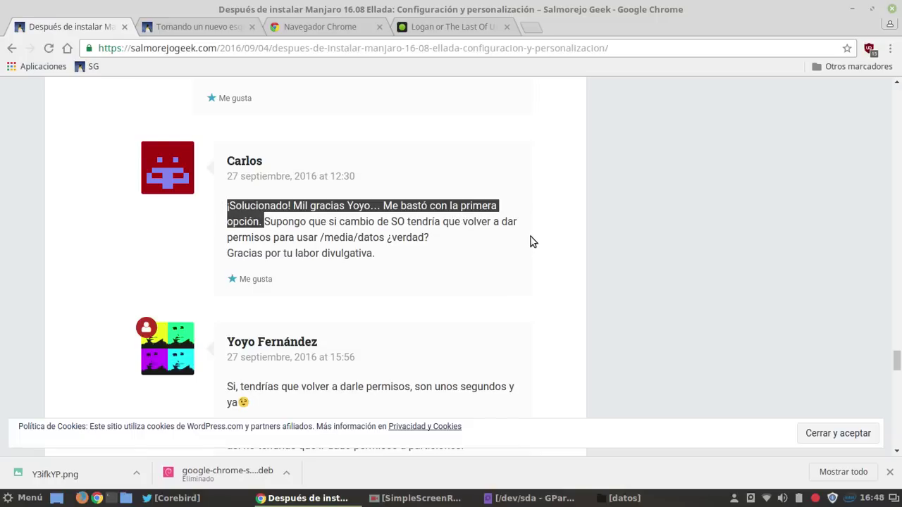
Return to the permissions reply and highlight the /media path in the chown command and the full sudo chmod -R 755 /media/datos command
scroll(556, 258, "up", 3)
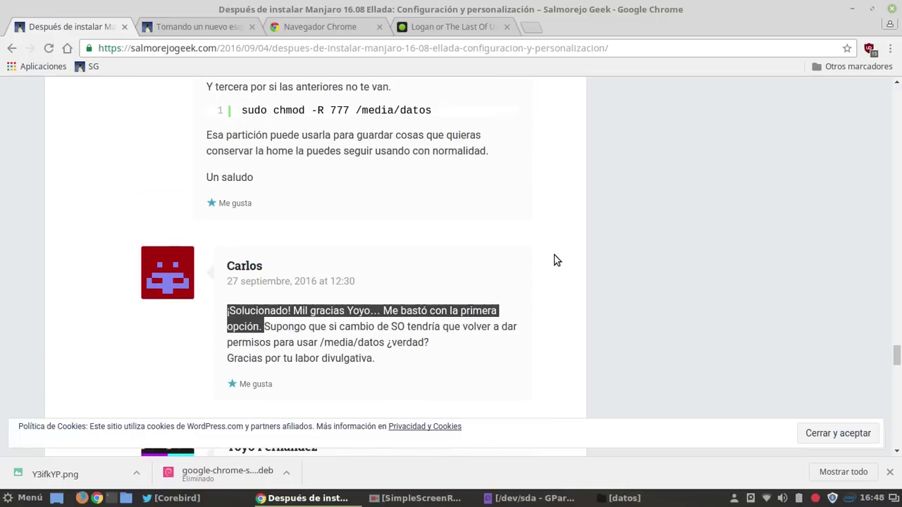
scroll(536, 257, "up", 5)
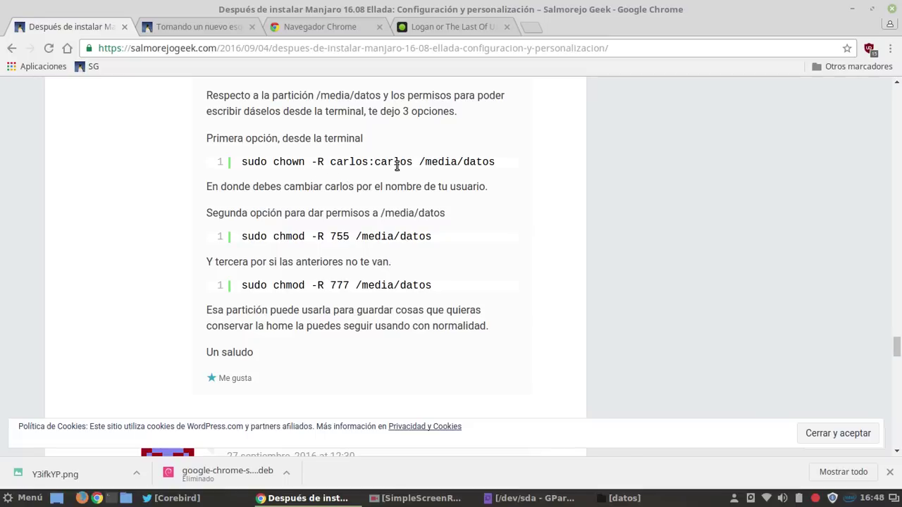
left_click_drag(420, 162, 470, 162)
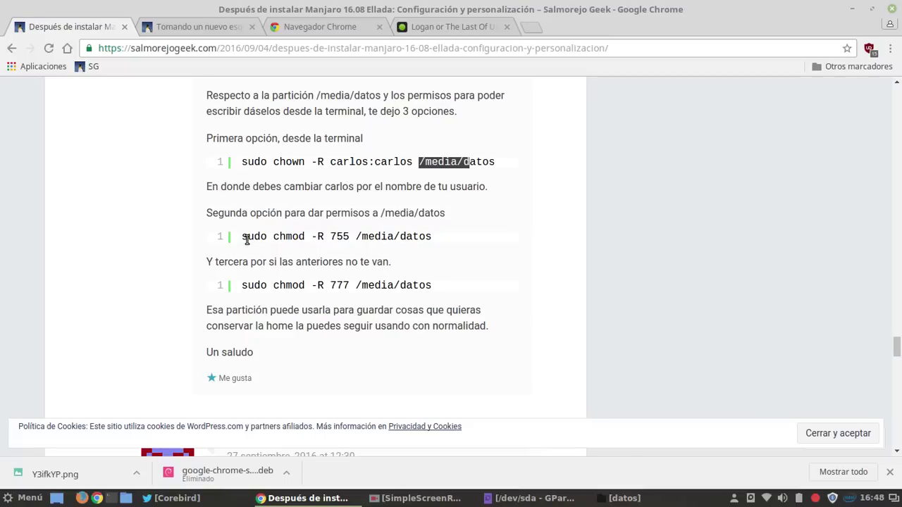
left_click_drag(243, 237, 437, 237)
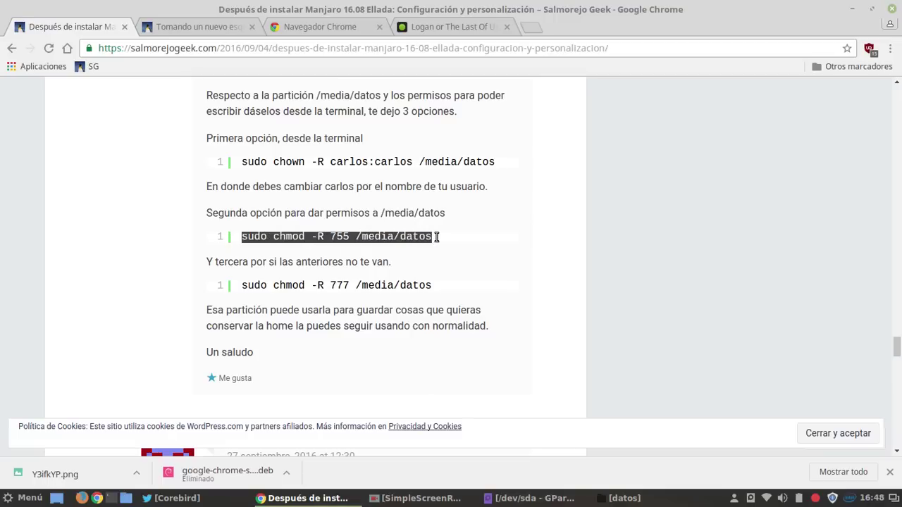
left_click(494, 243)
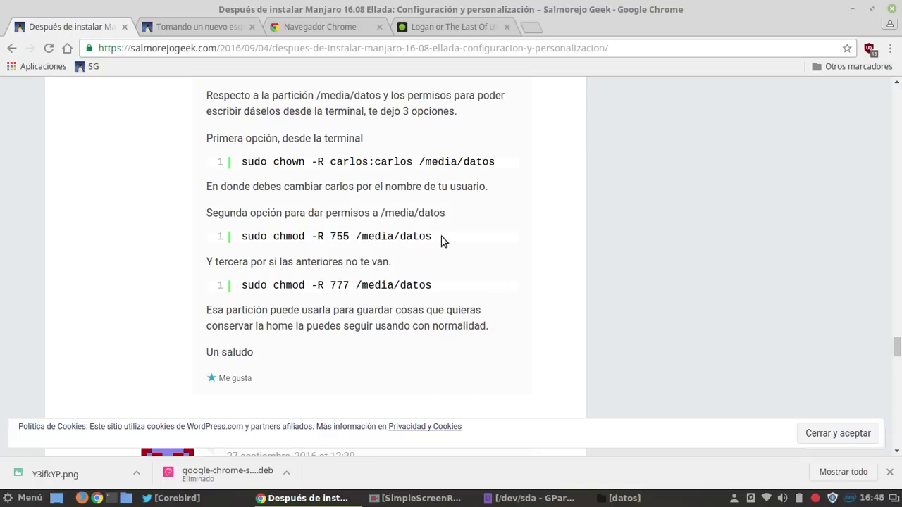
Point out the chmod 755 command again, highlight the complete chown command of the first option and clear the selection
triple_click(423, 235)
left_click_drag(500, 163, 238, 162)
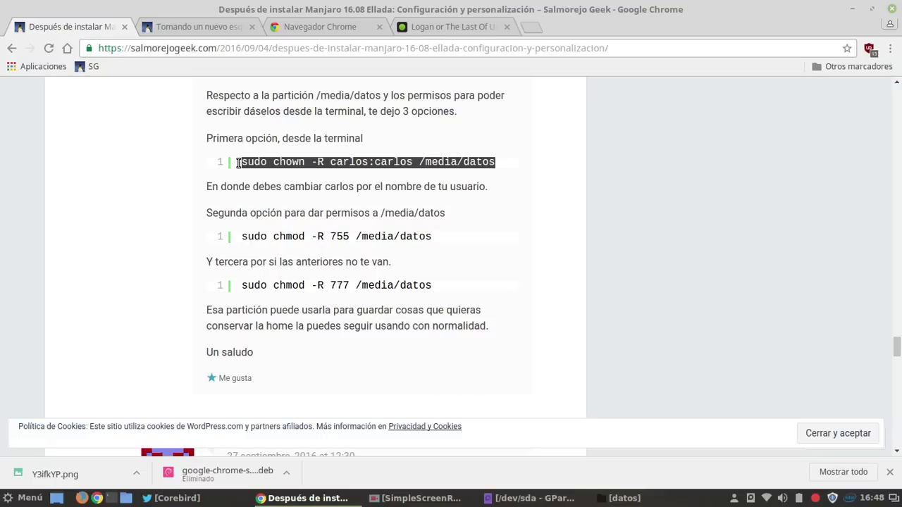
left_click(371, 300)
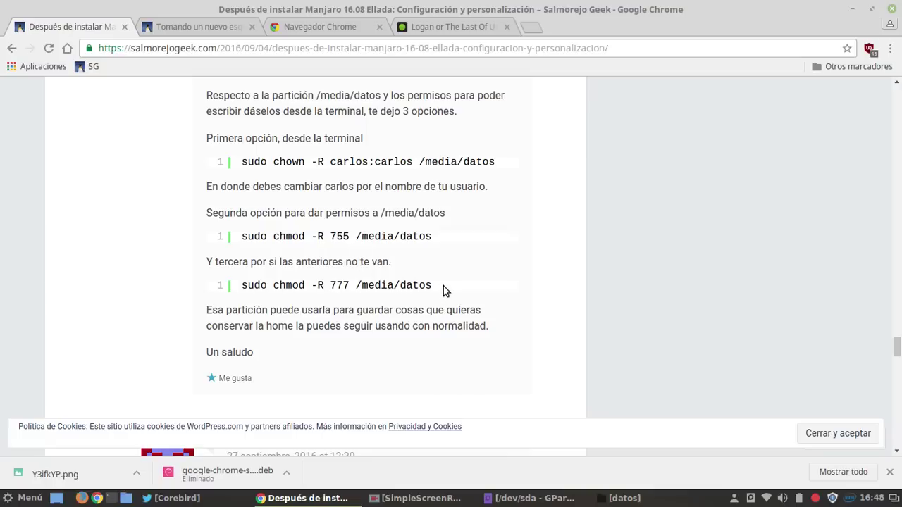
Highlight the third option's sudo chmod -R 777 /media/datos command several times and clear the selection
left_click_drag(444, 286, 239, 287)
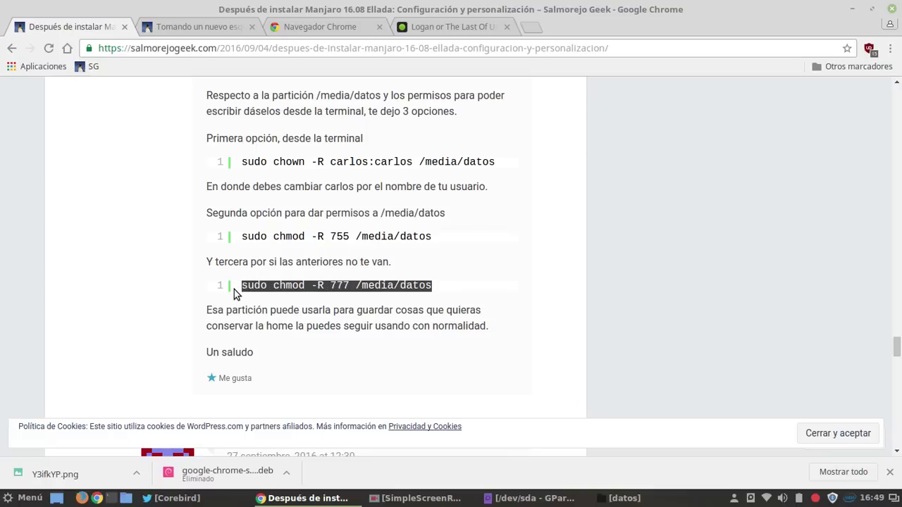
left_click(417, 288)
left_click_drag(433, 288, 237, 285)
left_click(297, 299)
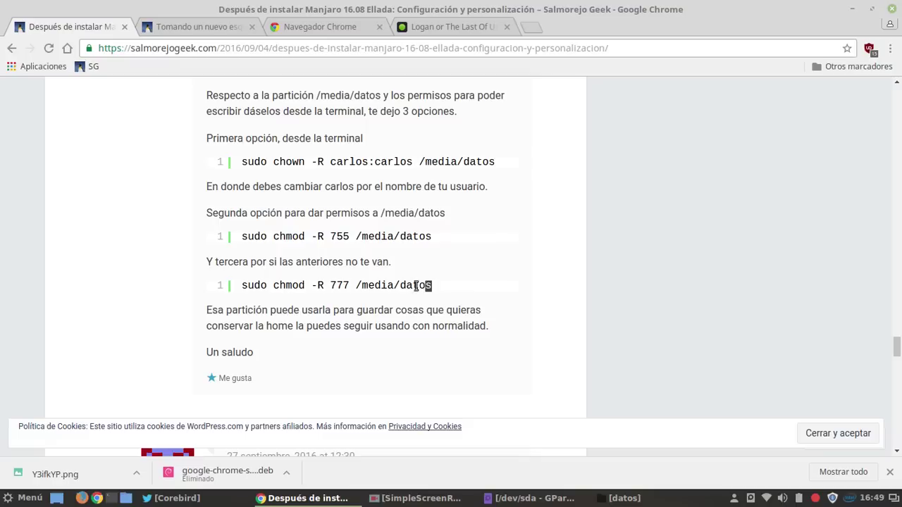
left_click_drag(432, 285, 255, 280)
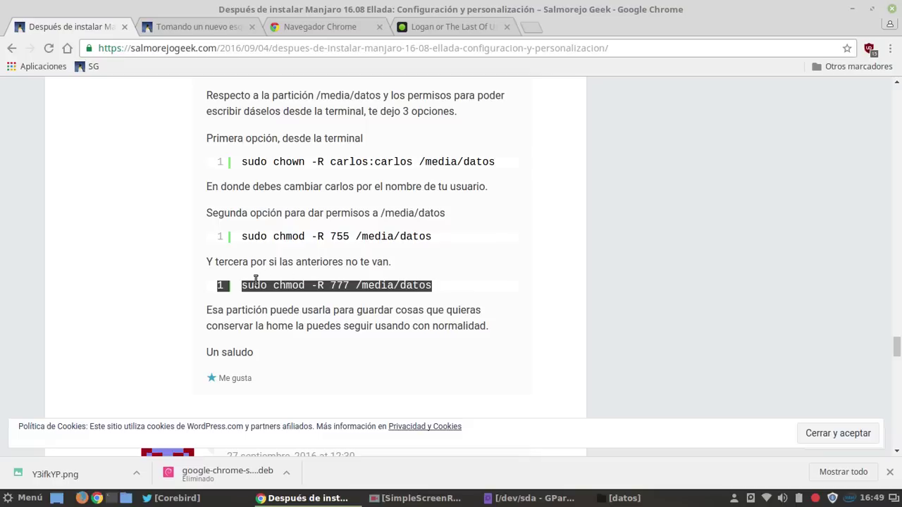
left_click(498, 282)
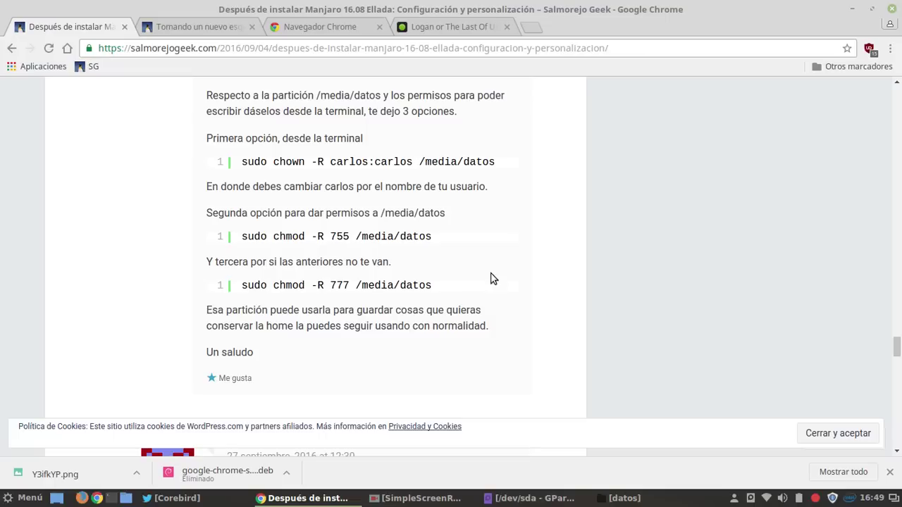
Highlight the first option's chown command and the chmod 755 command to compare them, and go back to the reader's original question
scroll(487, 271, "up", 3)
left_click_drag(499, 266, 238, 267)
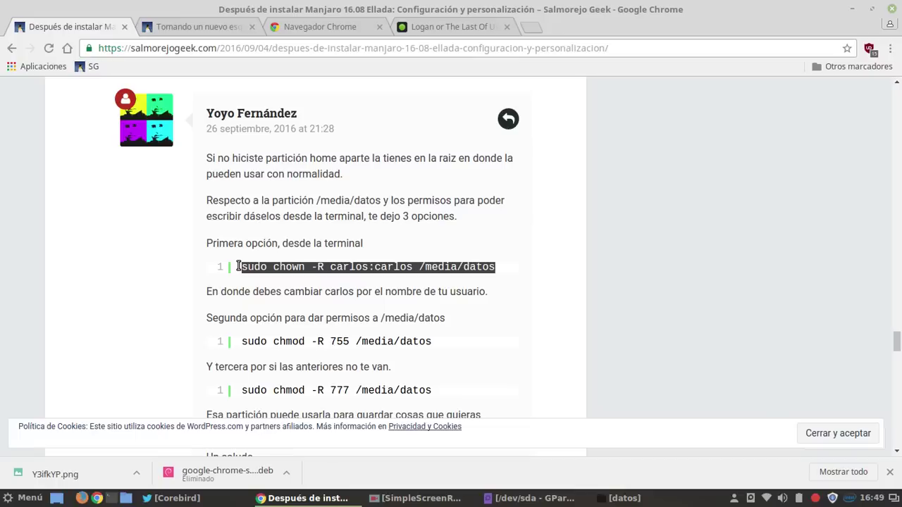
left_click(477, 302)
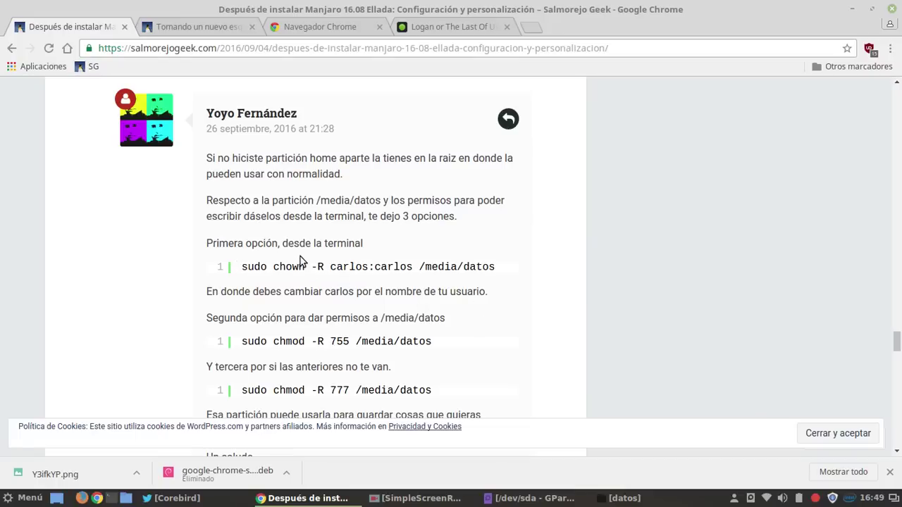
left_click_drag(238, 268, 526, 278)
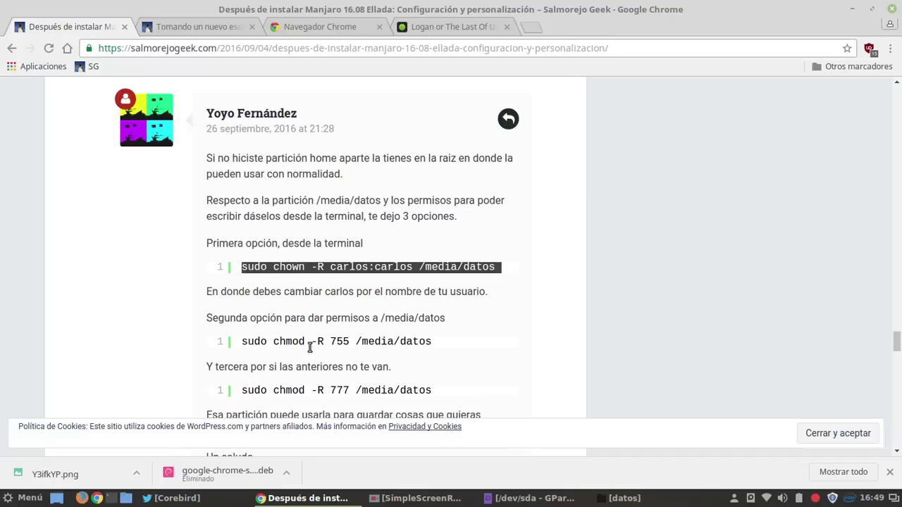
left_click_drag(242, 343, 432, 341)
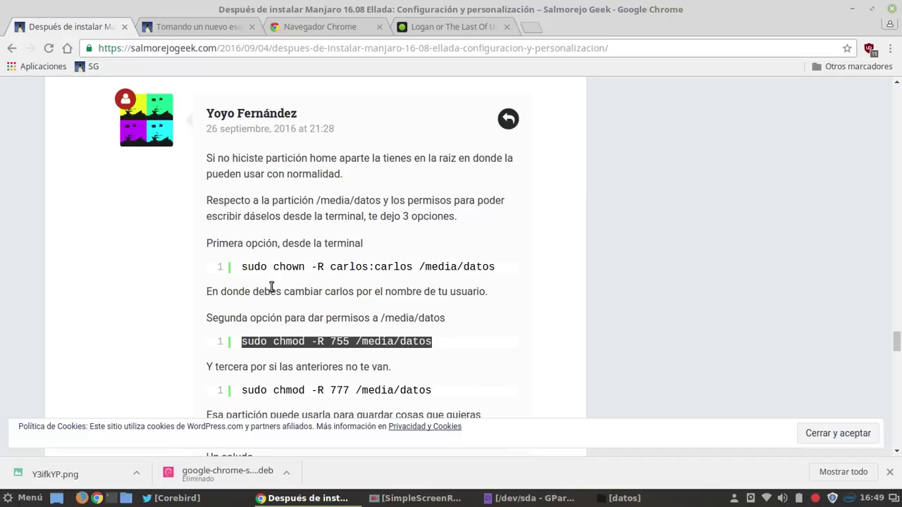
left_click_drag(242, 267, 506, 271)
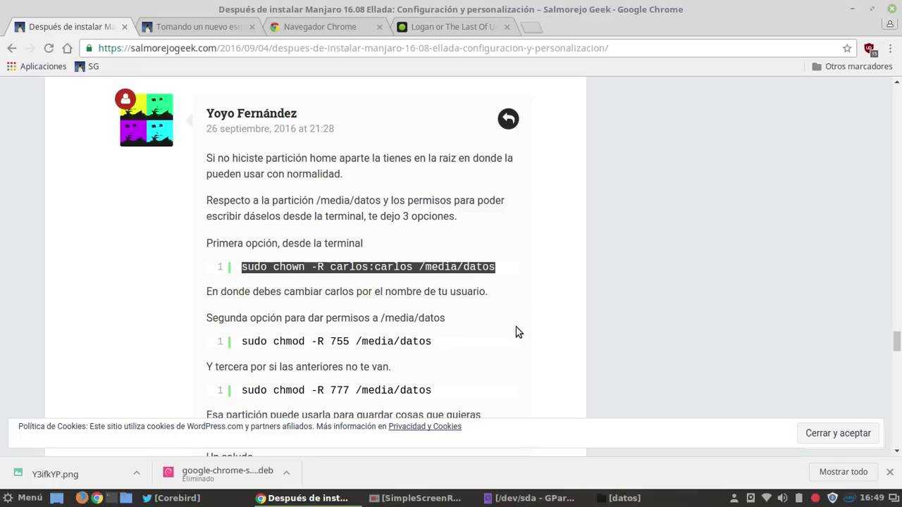
scroll(516, 330, "up", 5)
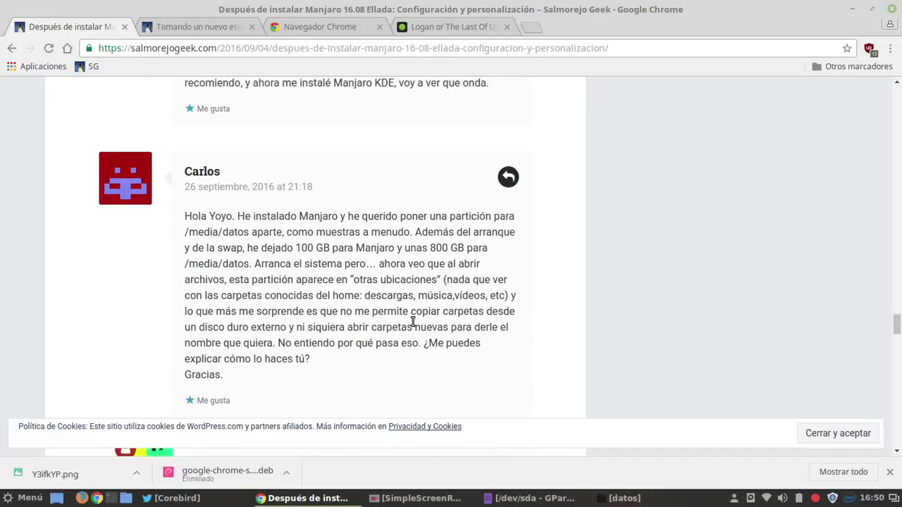
Read through the reader's question about /media/datos, the follow-up on renewing permissions after changing system, and the blog author's answer
scroll(413, 321, "up", 1)
scroll(402, 319, "down", 2)
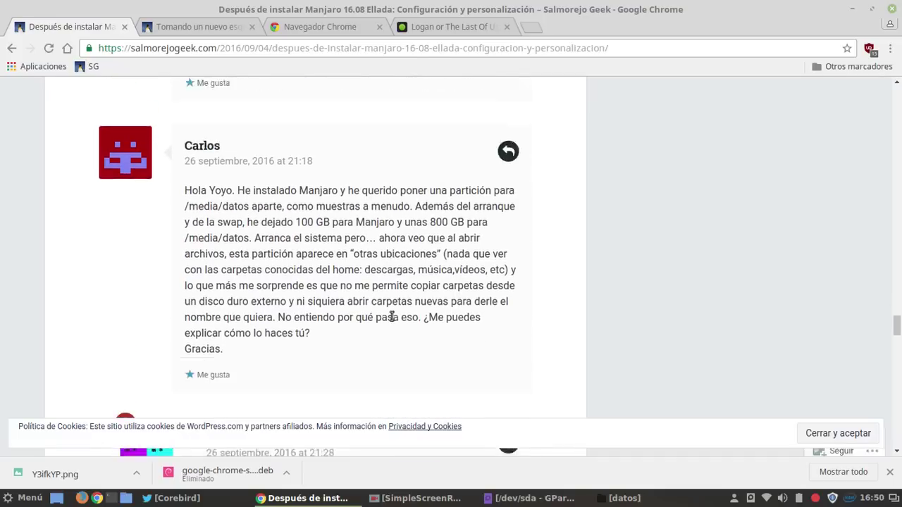
scroll(391, 317, "up", 1)
scroll(390, 317, "down", 2)
scroll(207, 312, "down", 9)
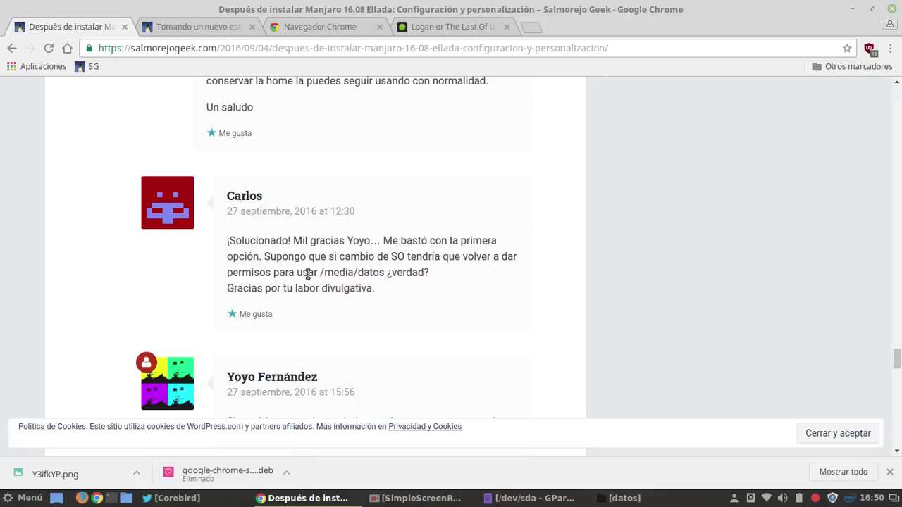
scroll(345, 296, "down", 3)
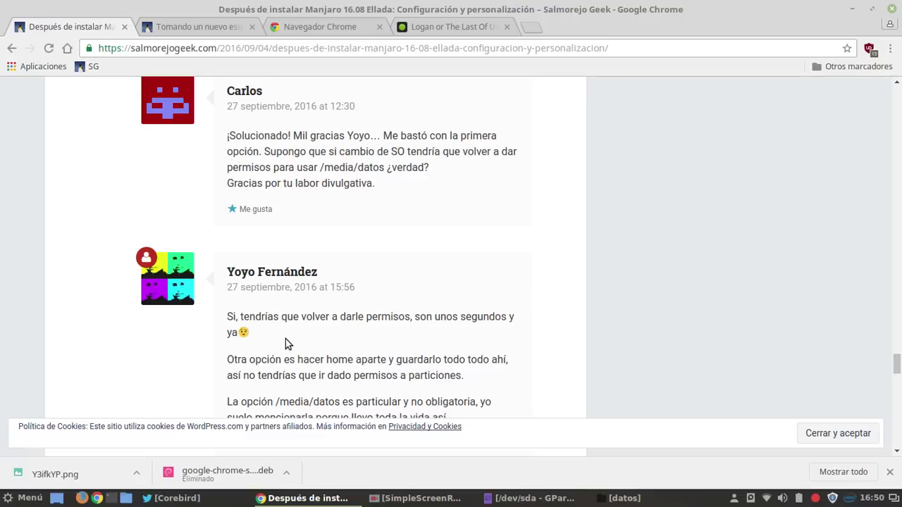
scroll(416, 389, "up", 5)
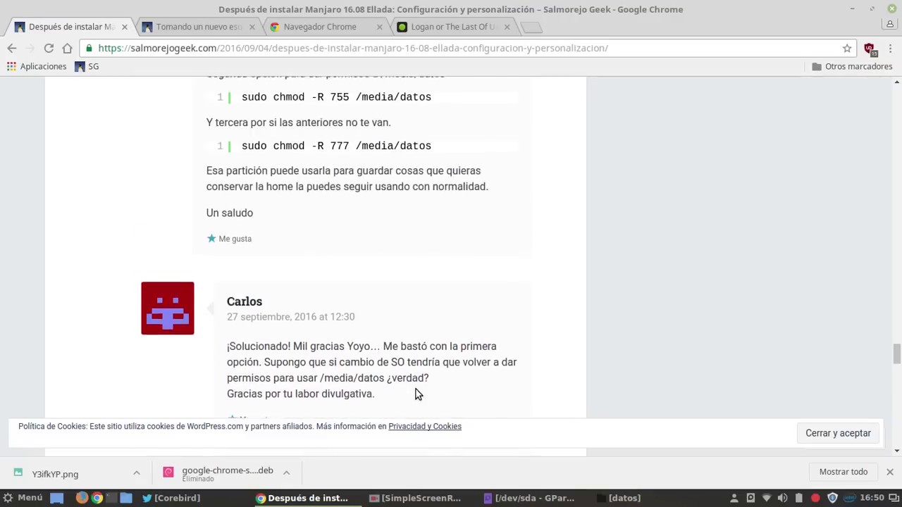
Minimise the browser and bring up GParted's /dev/sda partition list, followed by the file manager's datos window
left_click(873, 8)
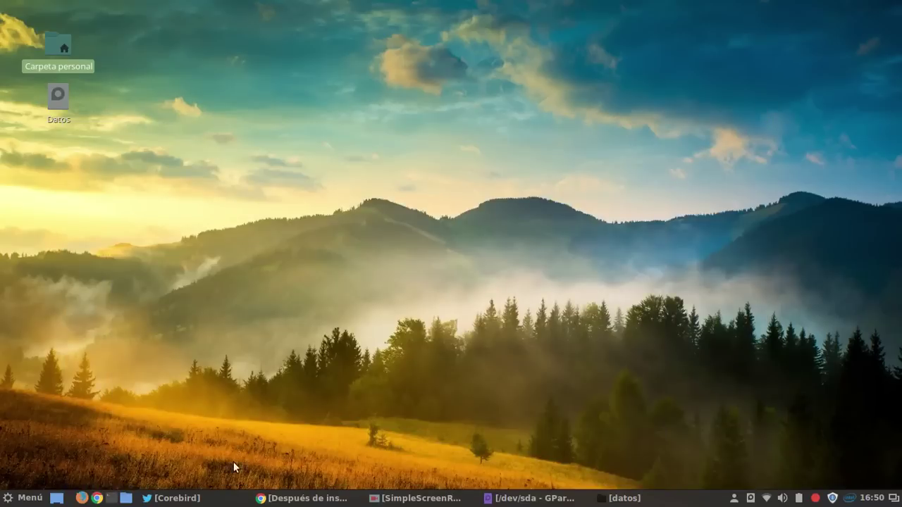
left_click(521, 500)
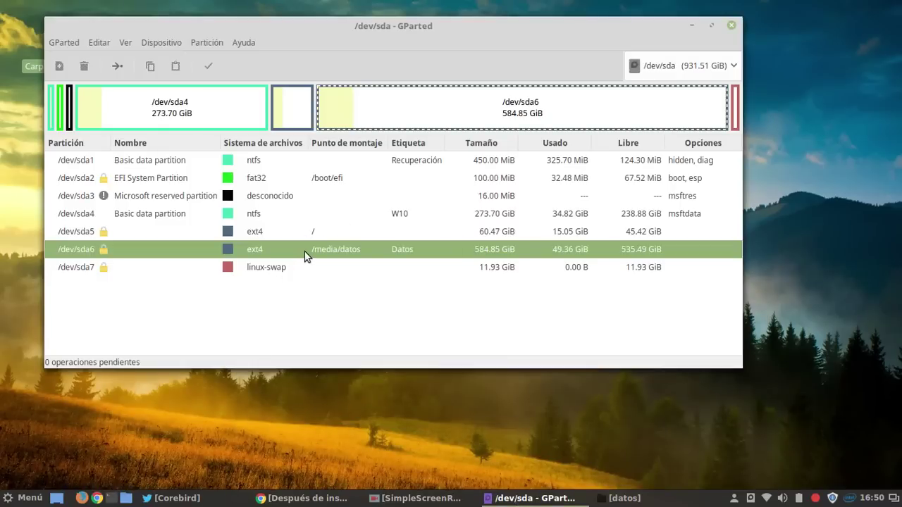
left_click(624, 499)
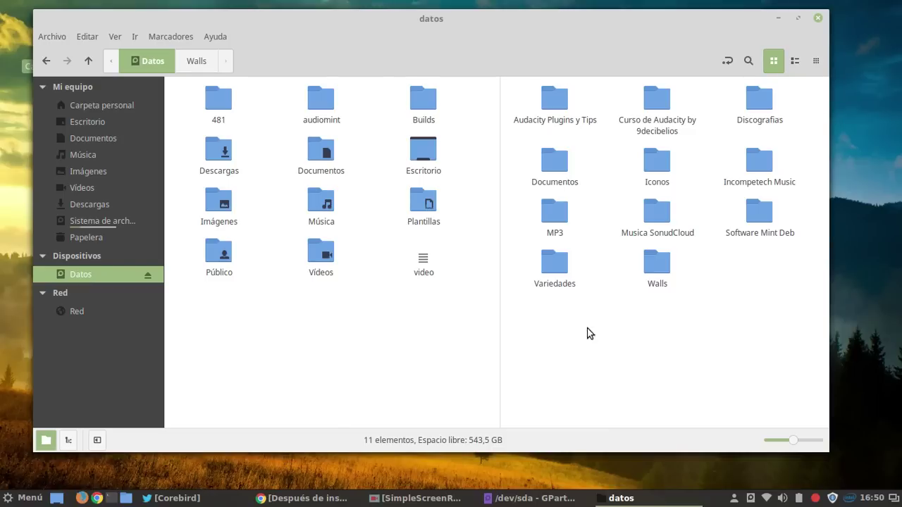
Highlight all the folders stored on the Datos partition twice to point them out, clearing the selection each time
left_click_drag(753, 329, 548, 84)
left_click(592, 409)
left_click(406, 349)
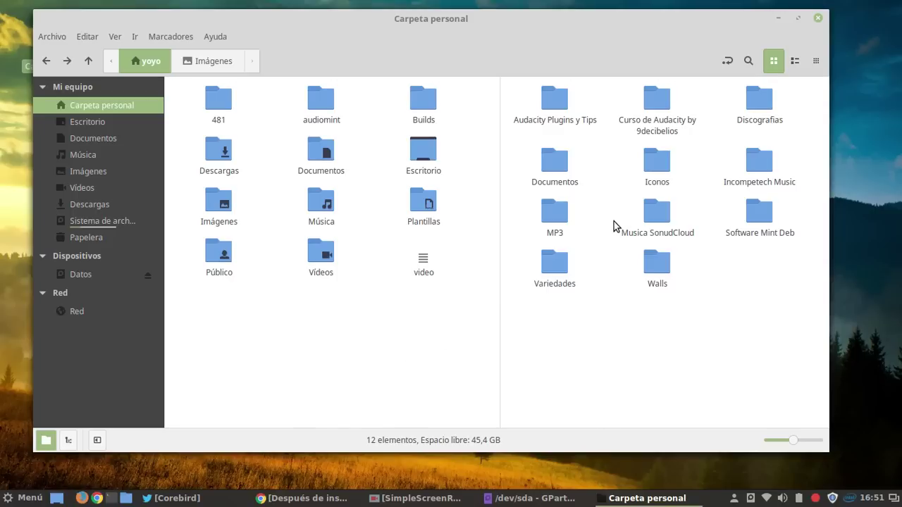
left_click(666, 351)
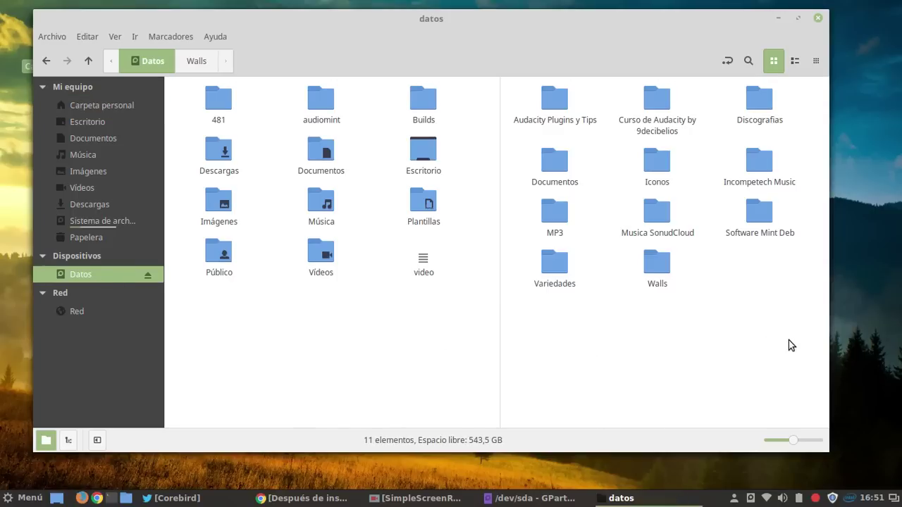
left_click_drag(793, 339, 543, 93)
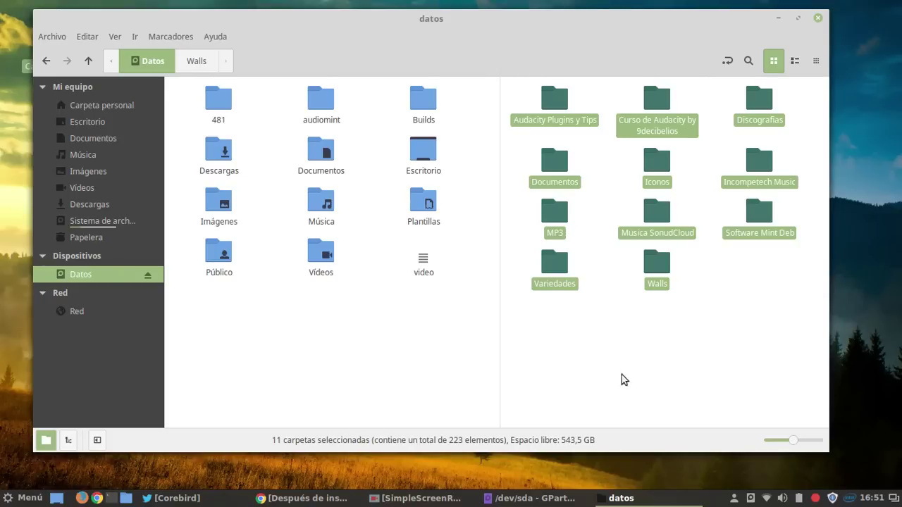
left_click(697, 389)
Highlight the home folder's contents for comparison with the Datos partition and clear the selection
left_click(403, 333)
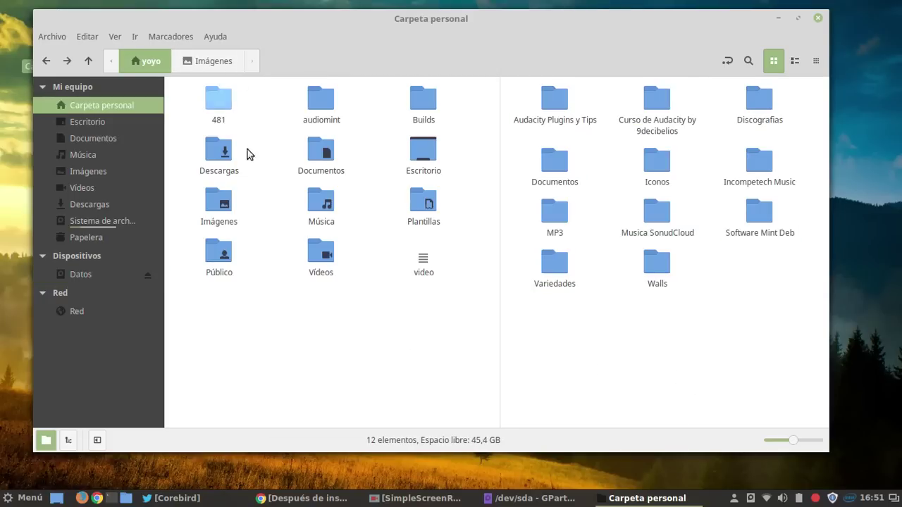
left_click_drag(461, 353, 201, 134)
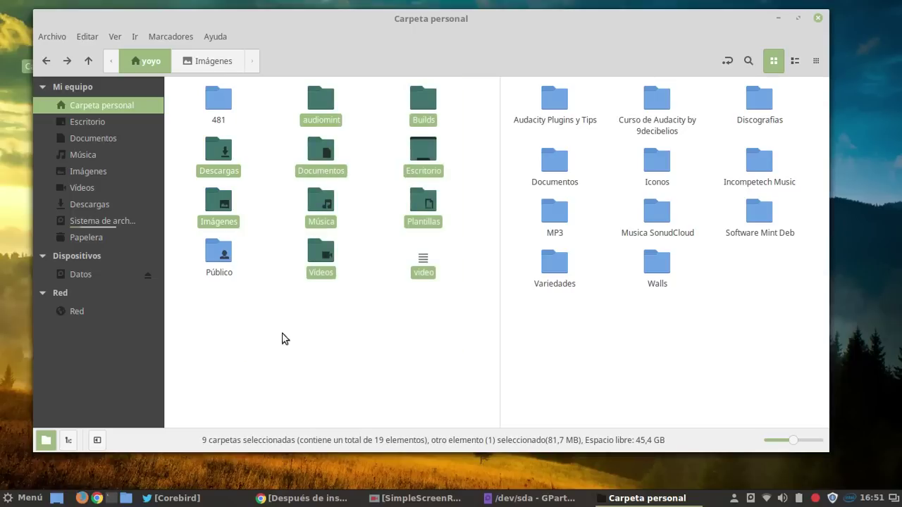
left_click(338, 403)
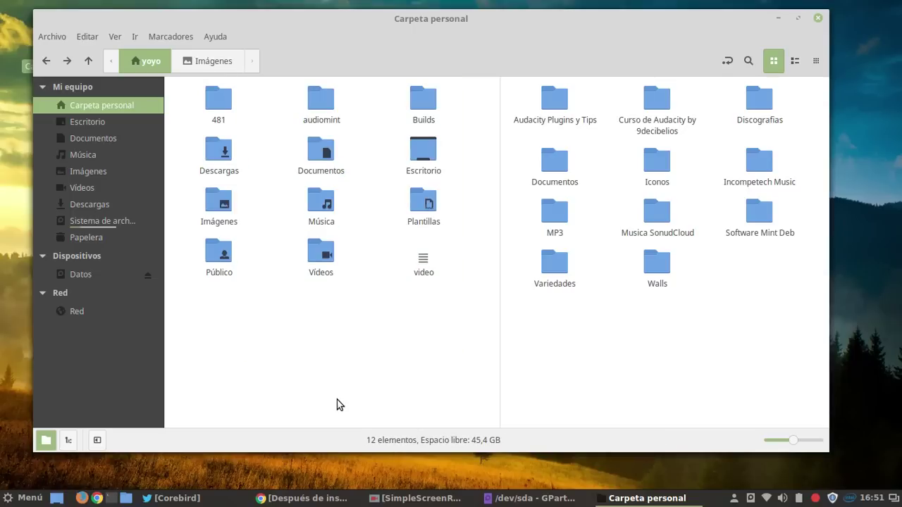
Show hidden files in the file manager, look through the home folder's configuration folders, and highlight all the Datos folders for comparison
left_click(116, 36)
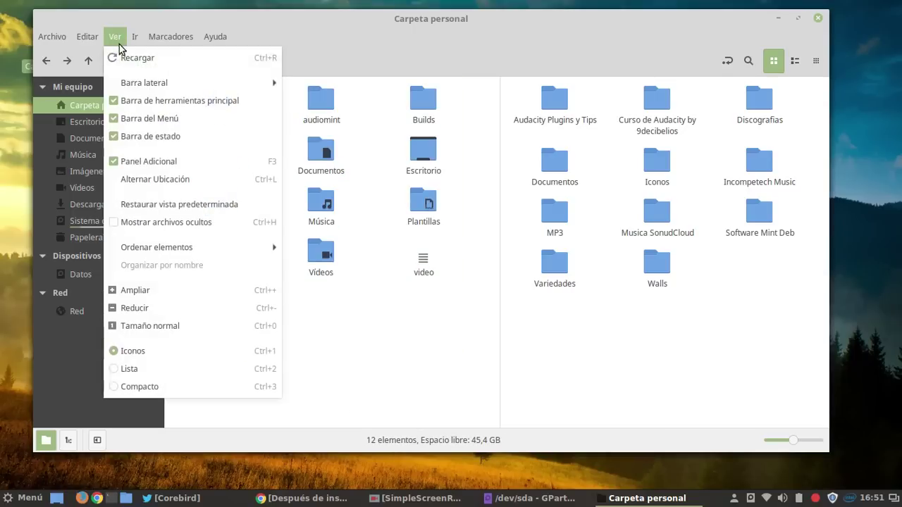
left_click(154, 224)
scroll(311, 258, "down", 5)
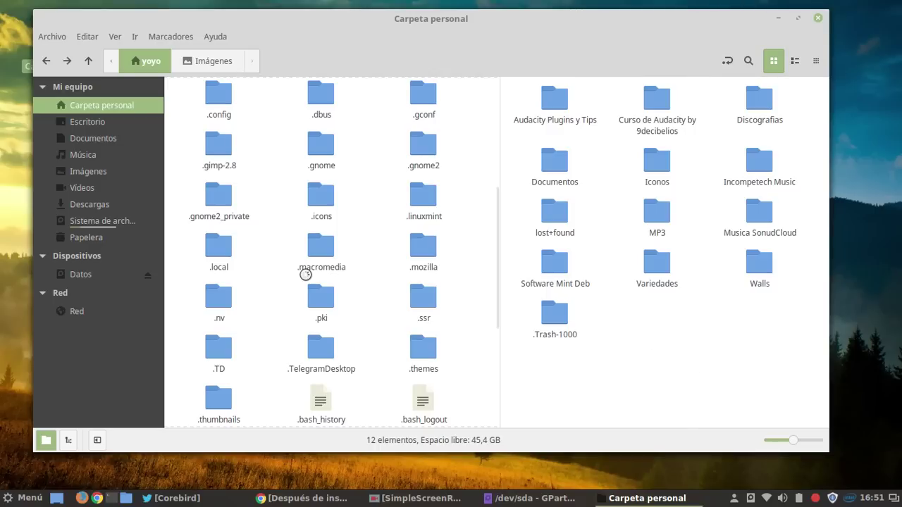
scroll(305, 275, "up", 5)
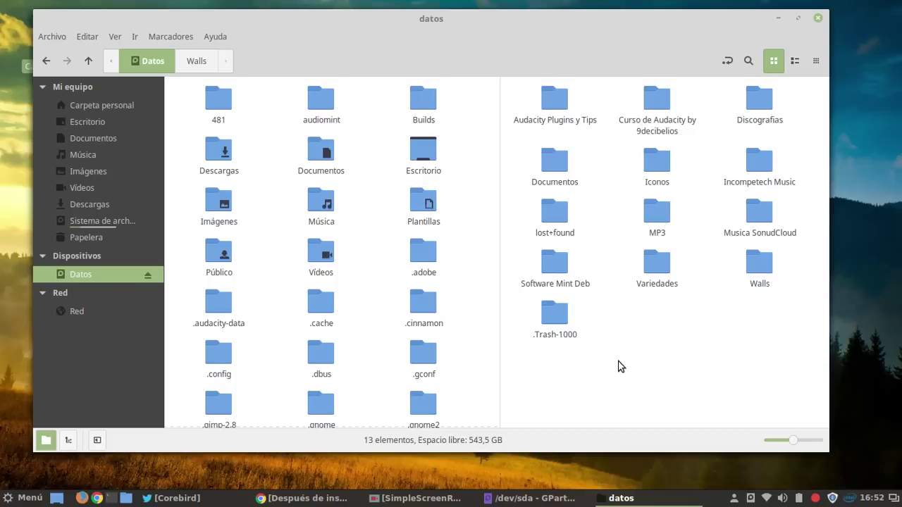
left_click_drag(785, 409, 541, 94)
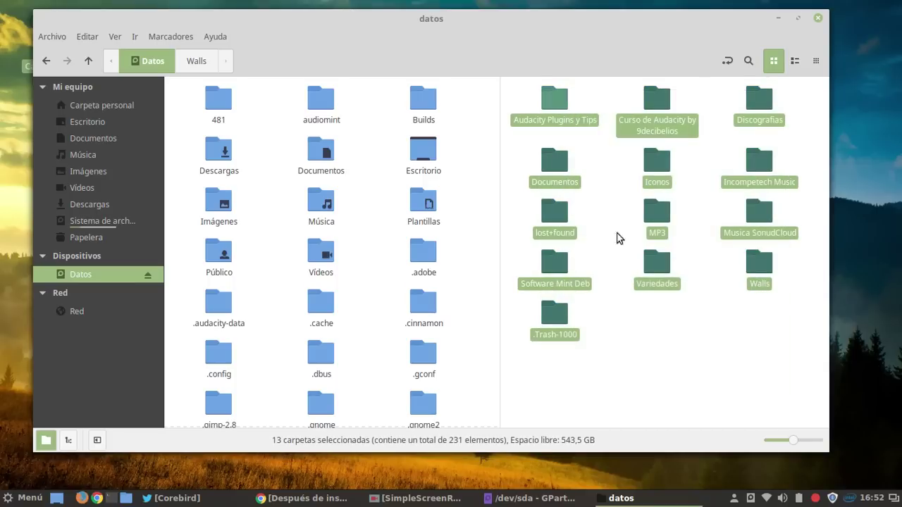
left_click(639, 329)
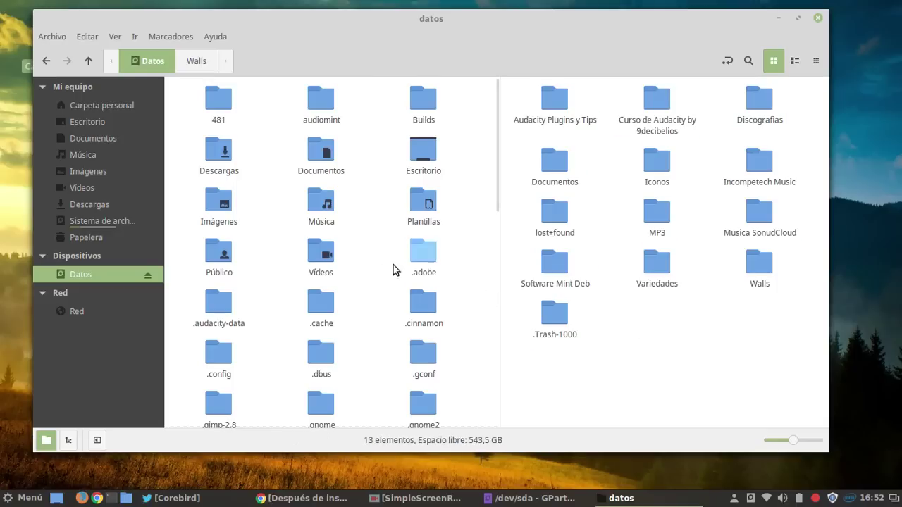
Open the home Imágenes folder, highlight its image files and return to the home folder
left_click(213, 204)
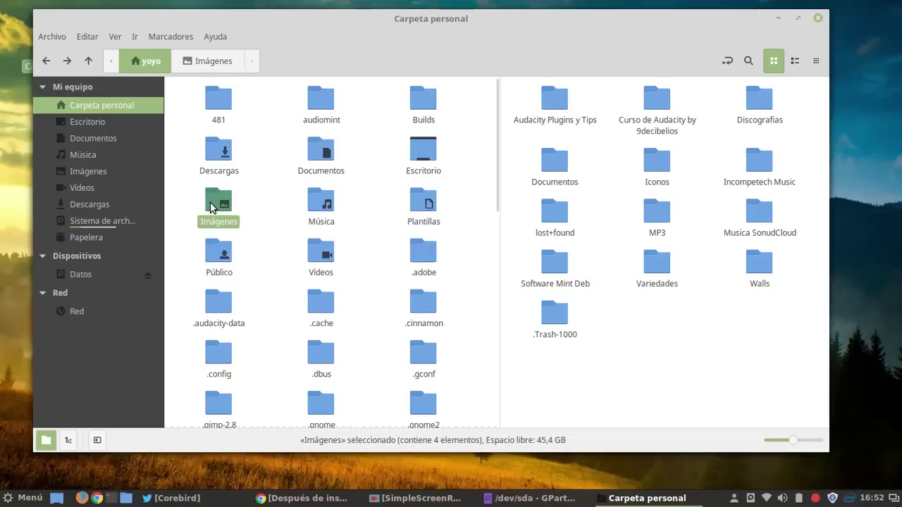
double_click(213, 205)
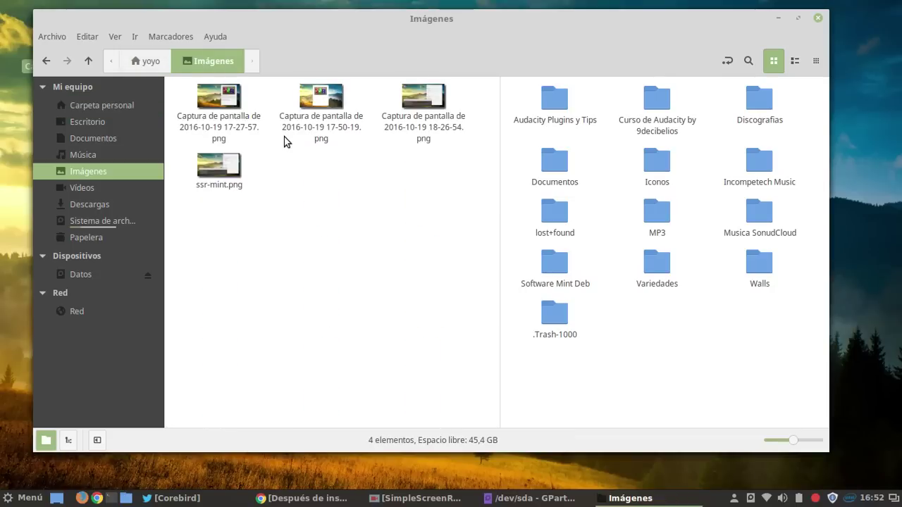
left_click_drag(240, 103, 235, 103)
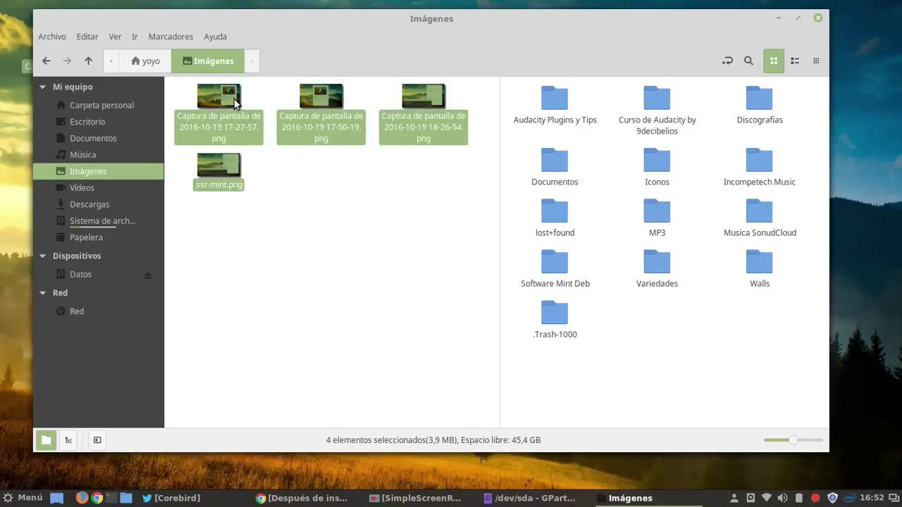
left_click(149, 62)
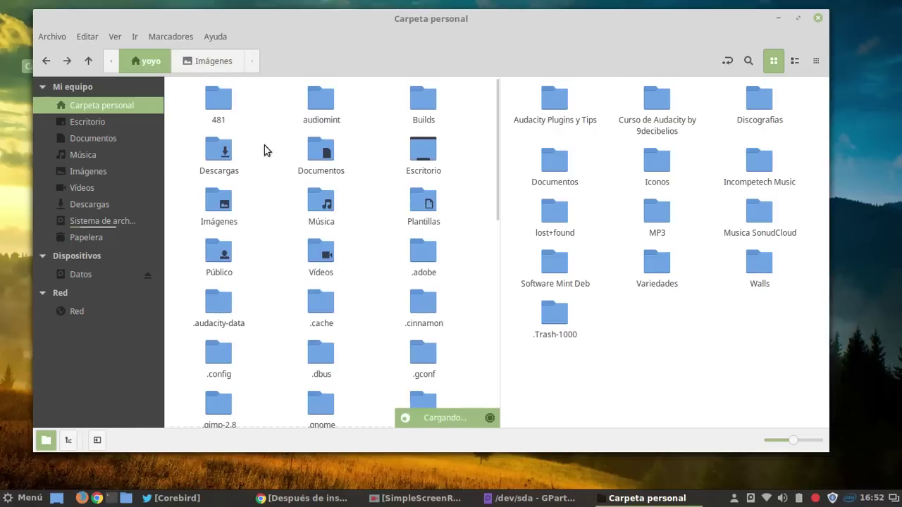
Open the home Descargas folder, highlight all the downloaded items and clear the selection
double_click(219, 156)
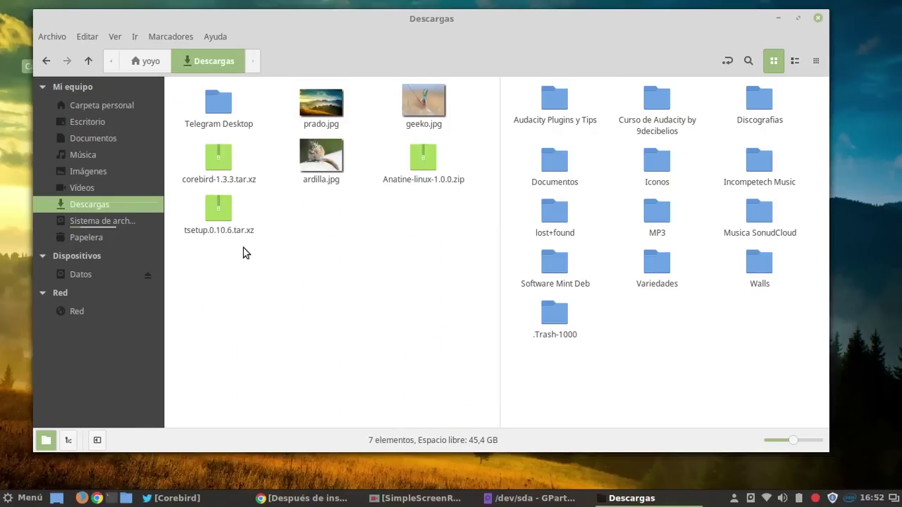
left_click_drag(467, 220, 182, 86)
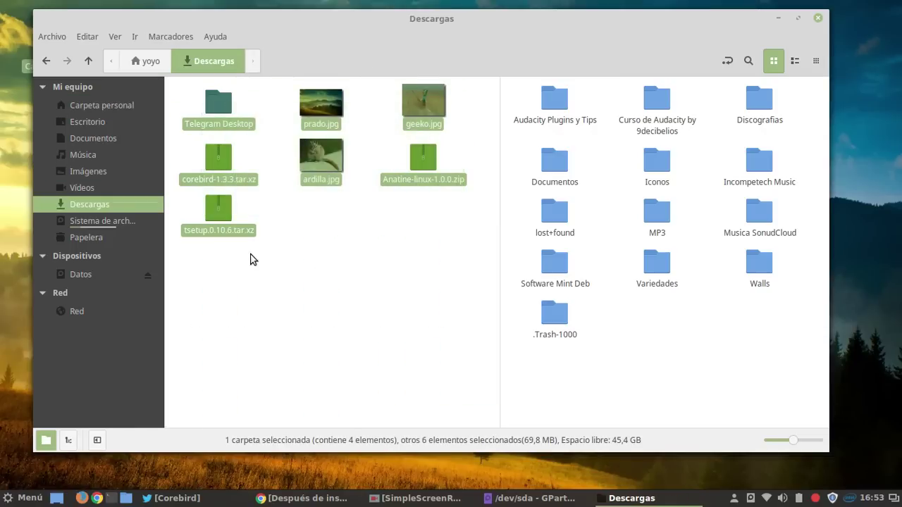
left_click(253, 260)
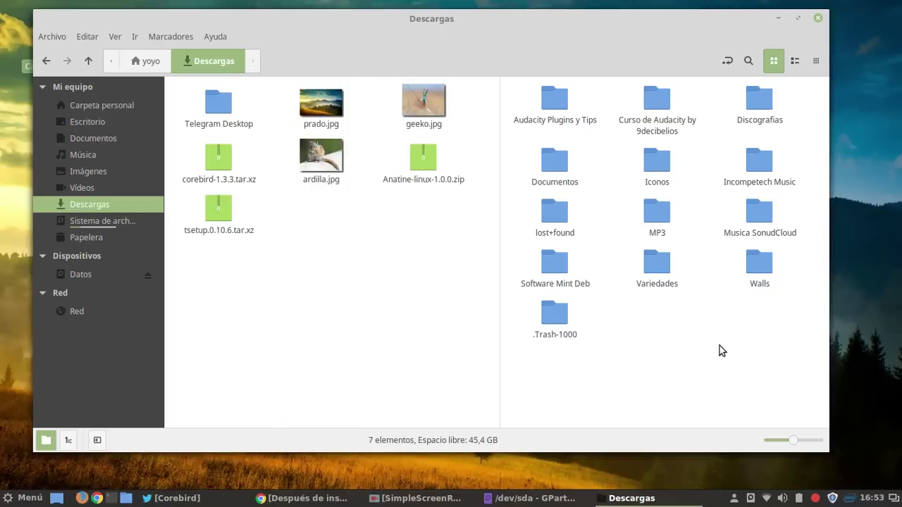
Open Software Mint Deb on the Datos partition, point out google-chrome-stable_current_amd64.deb and return to the partition's top level
left_click(556, 265)
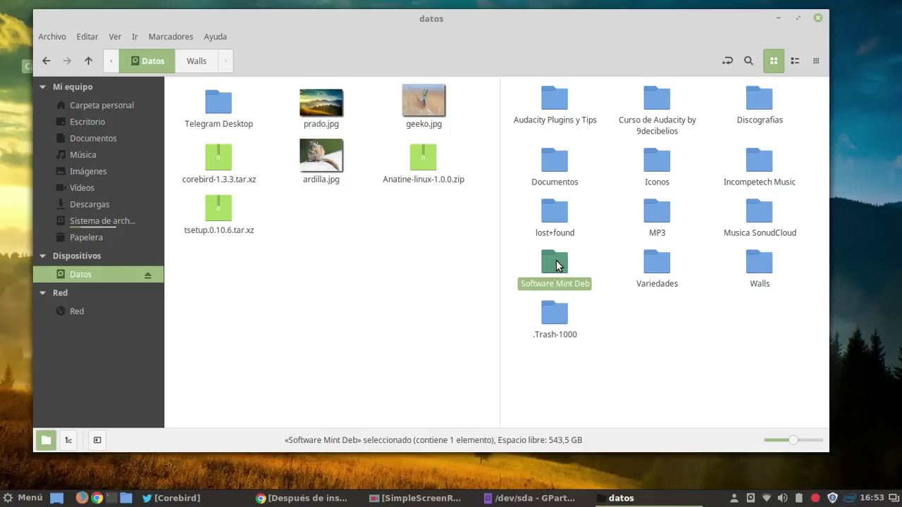
double_click(557, 265)
left_click(560, 126)
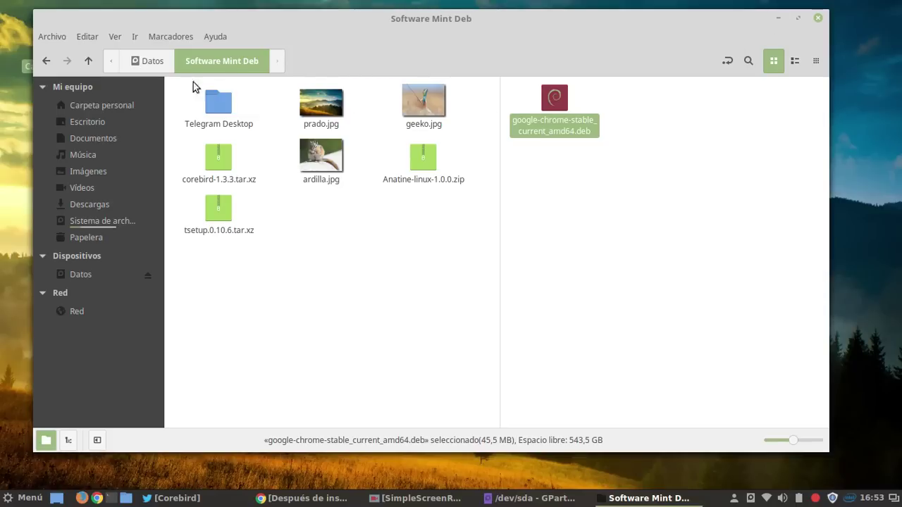
left_click(151, 62)
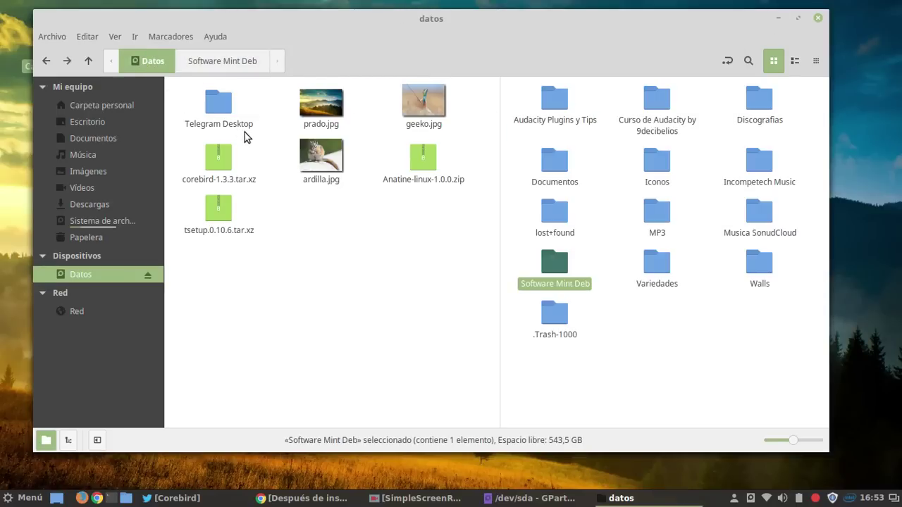
Minimise the file manager, close GParted and switch to the SimpleScreenRecorder window
left_click(779, 19)
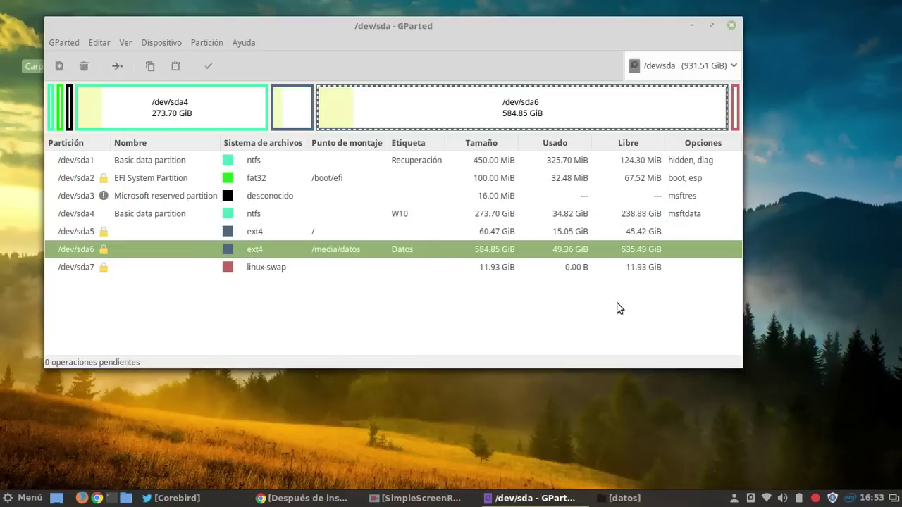
left_click(731, 26)
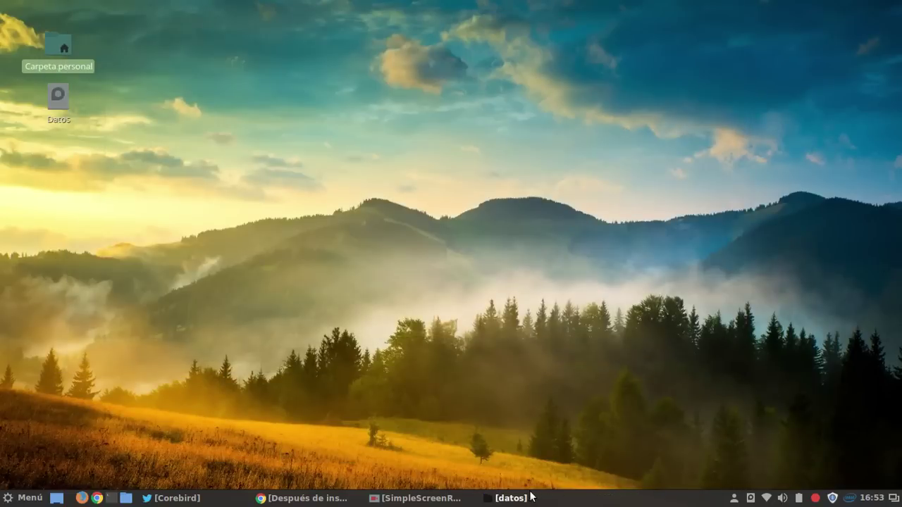
left_click(417, 499)
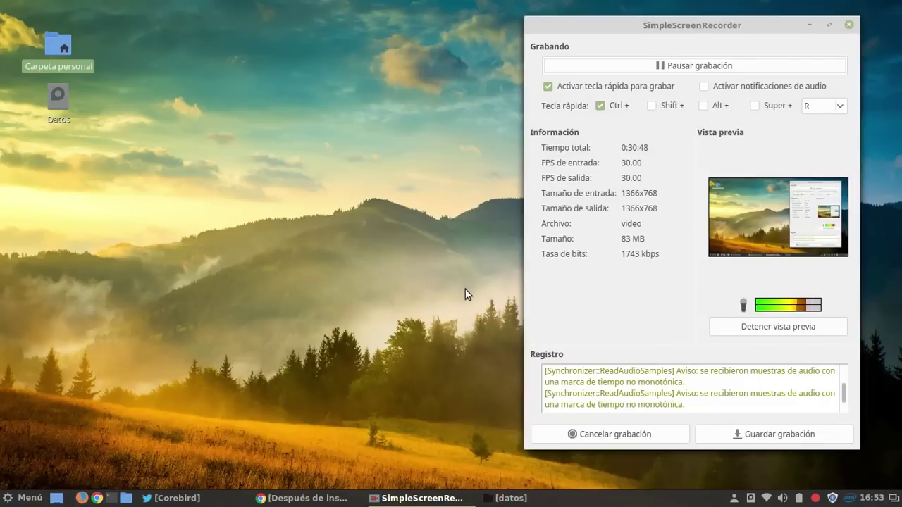